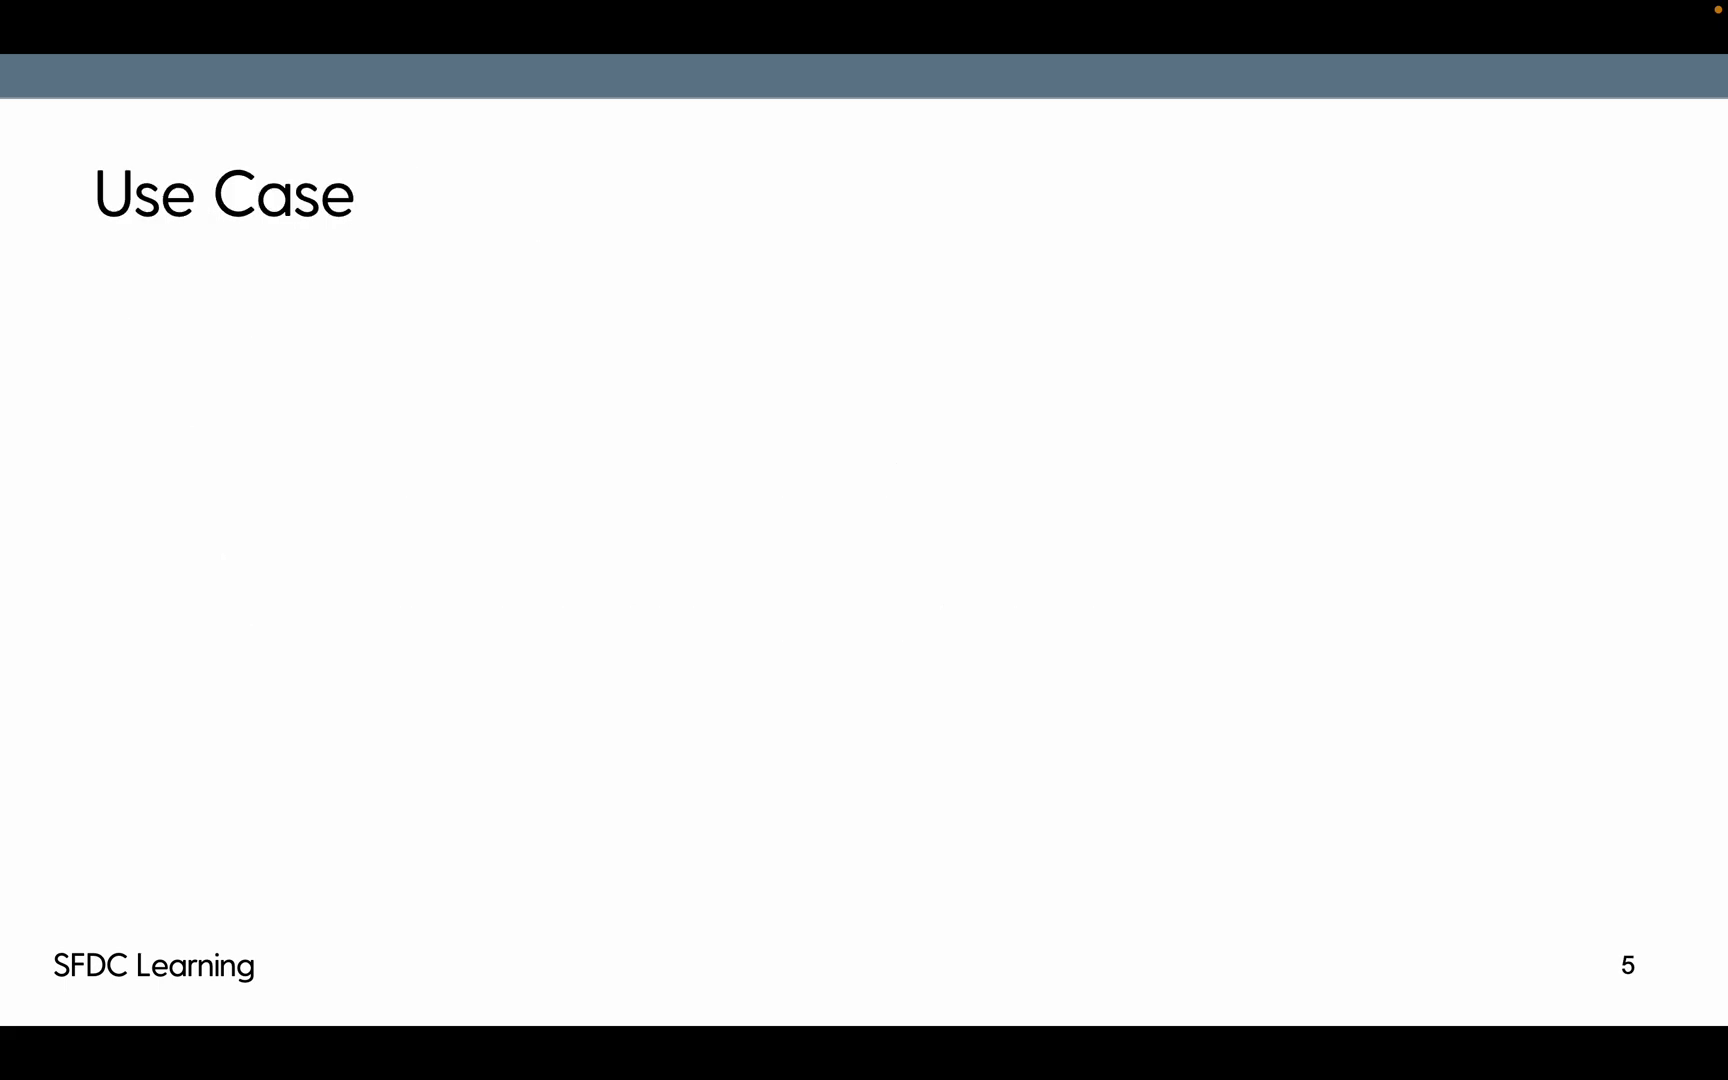
key(Right)
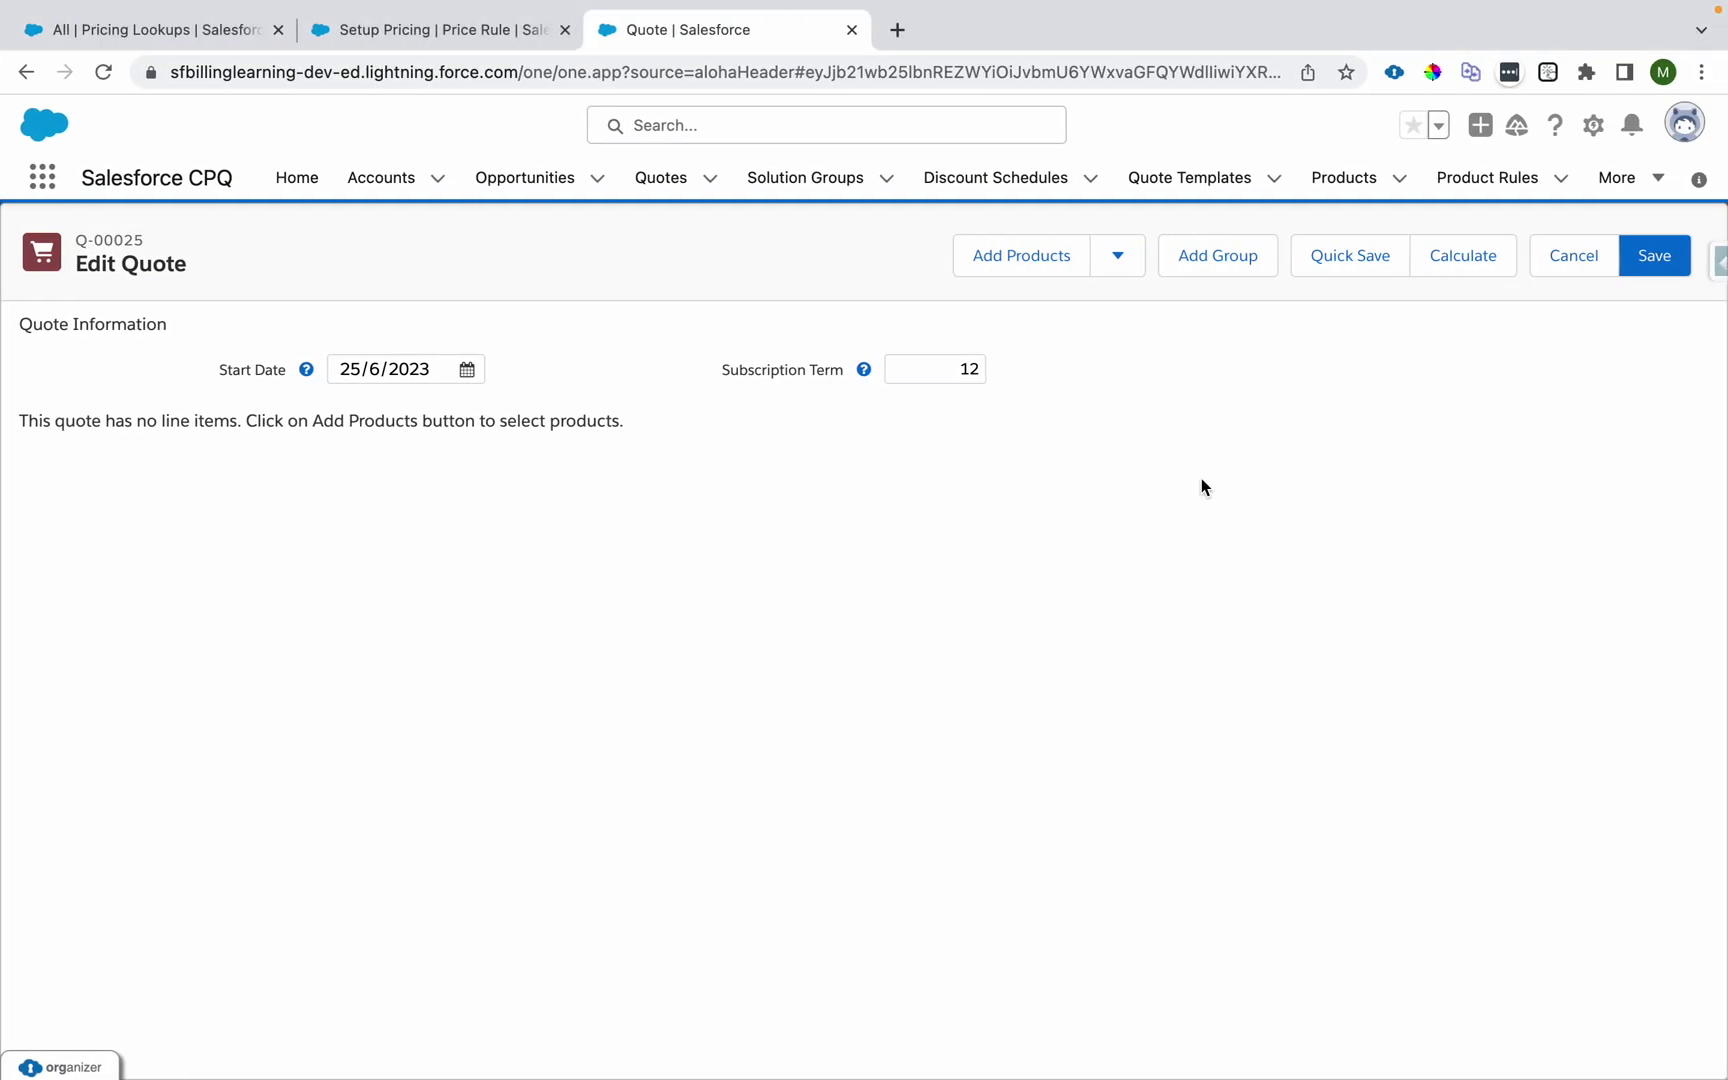
Step: Add Dell Inspiron and Dell Inspiron 3511 to quote Q-00025
click(1030, 255)
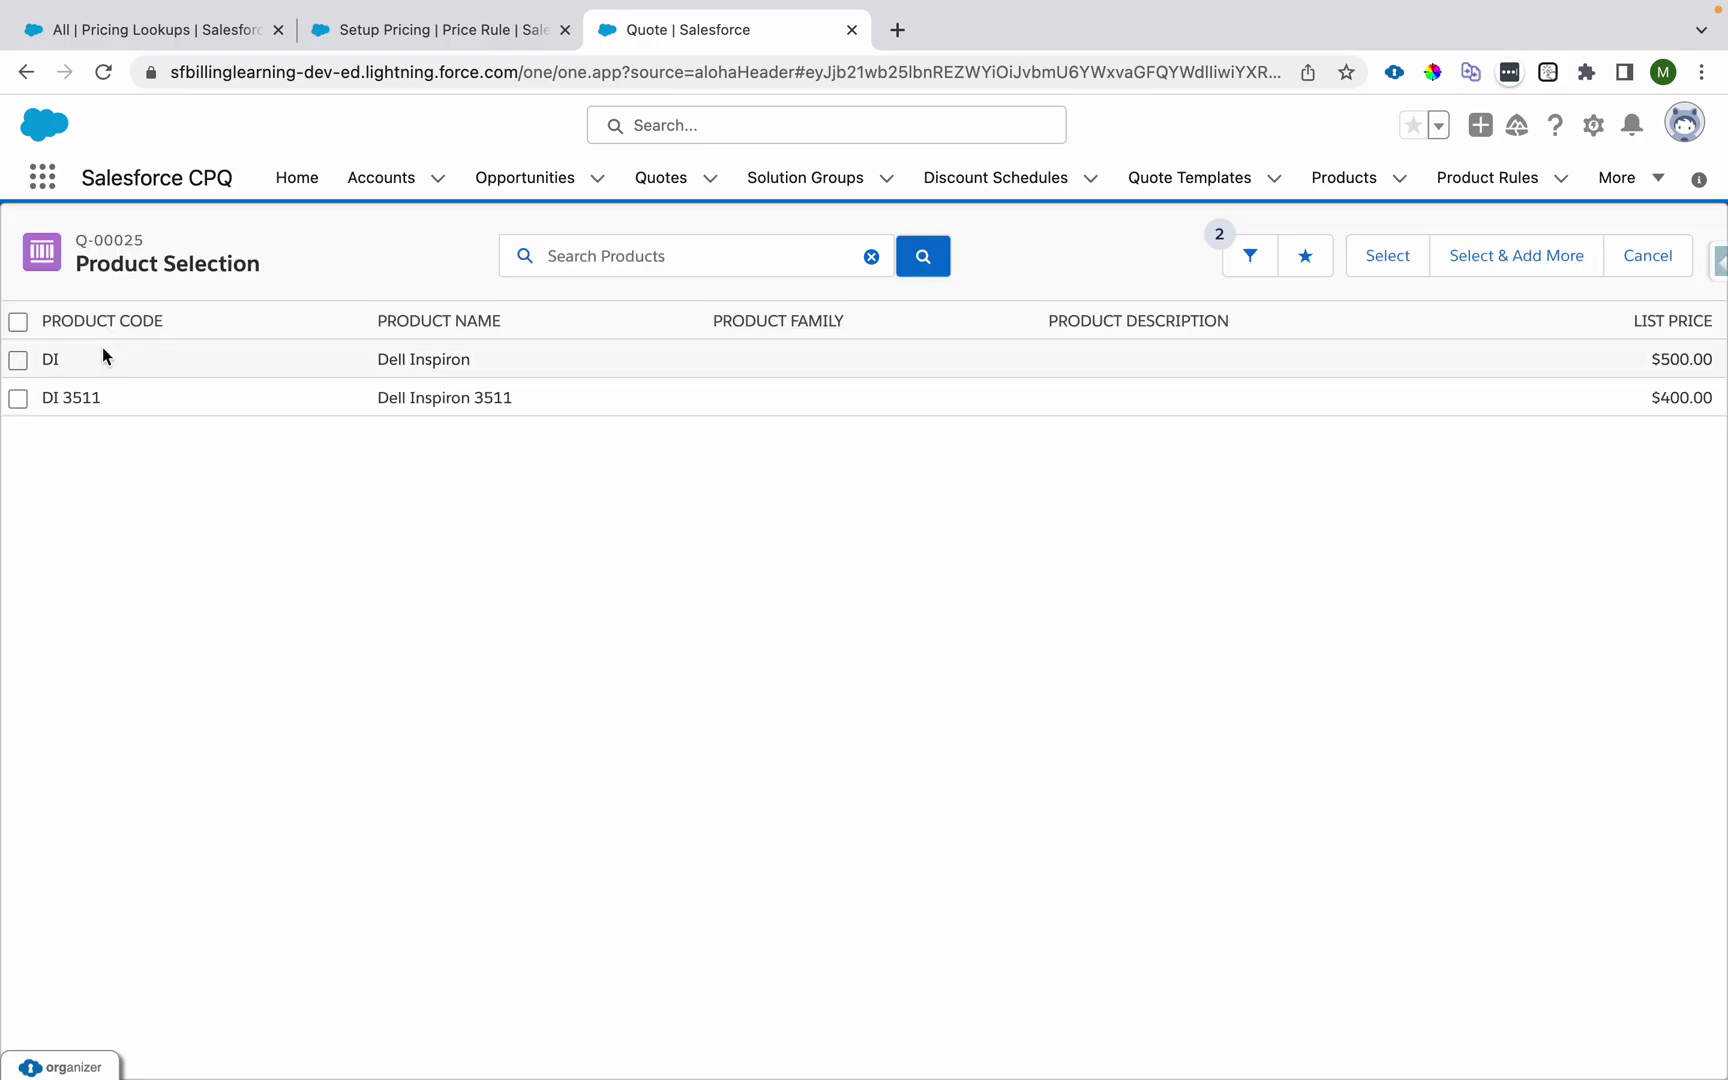
click(18, 321)
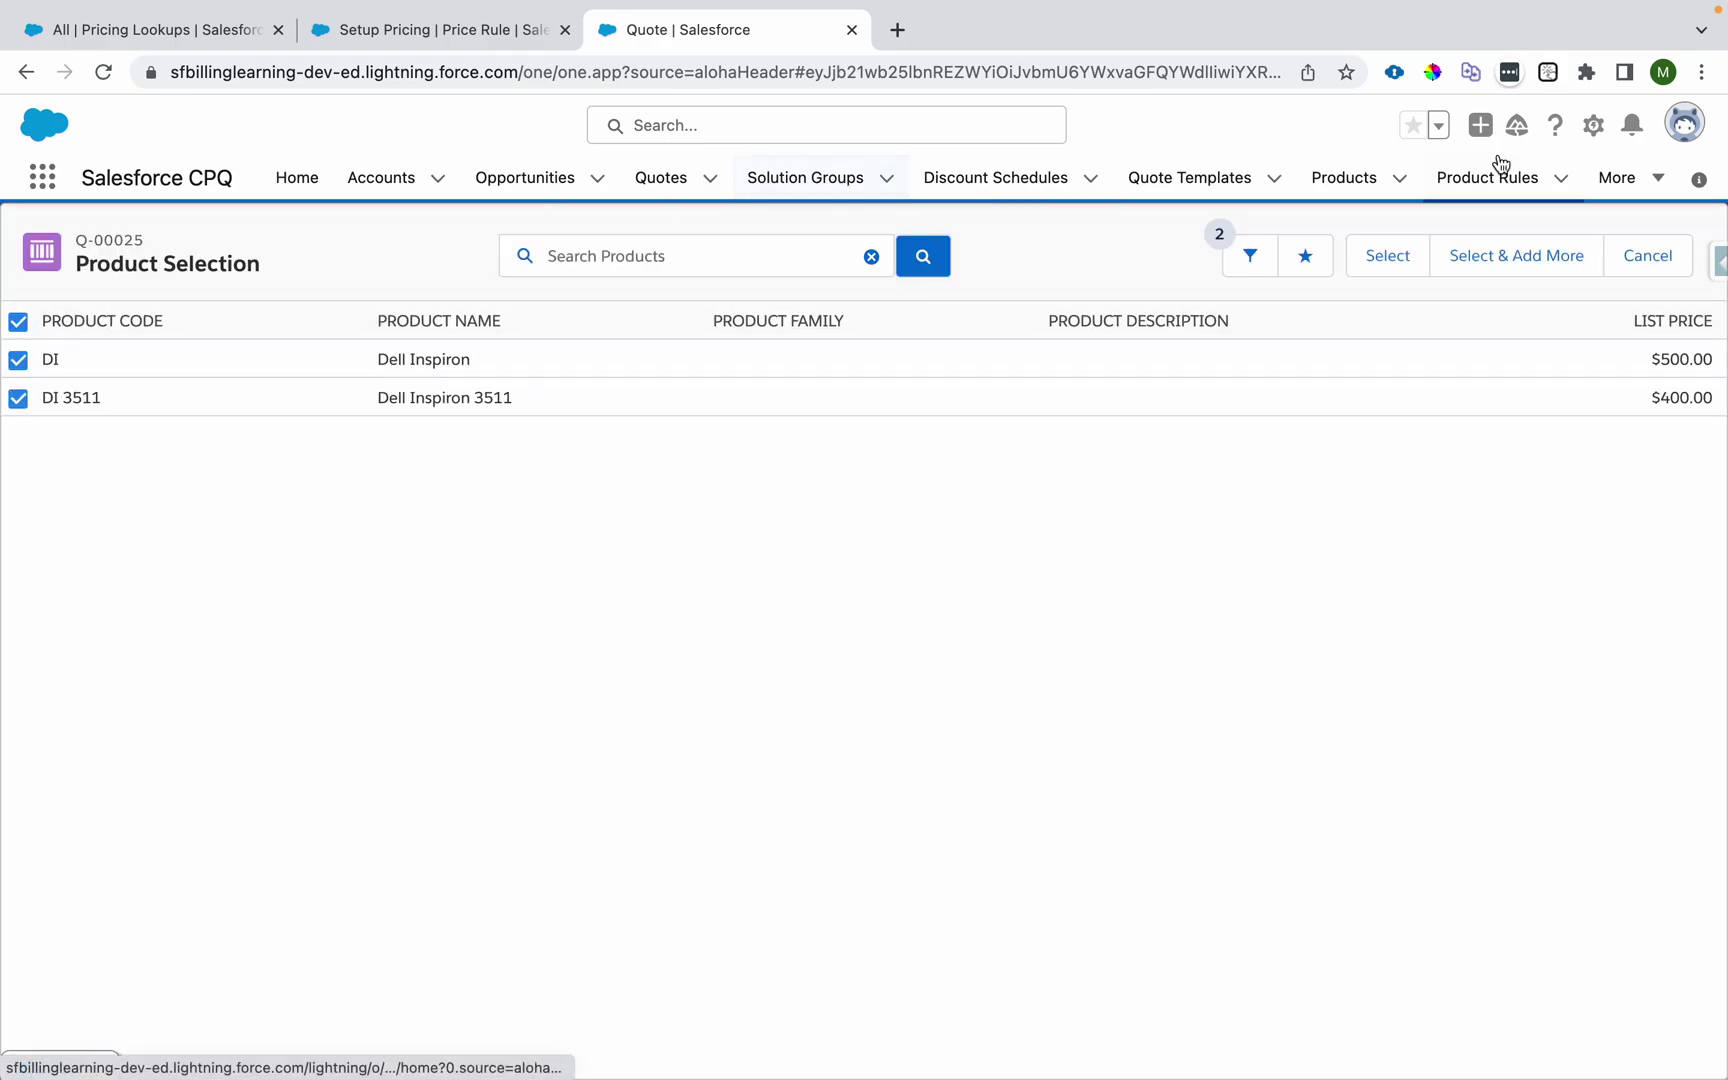
click(1374, 246)
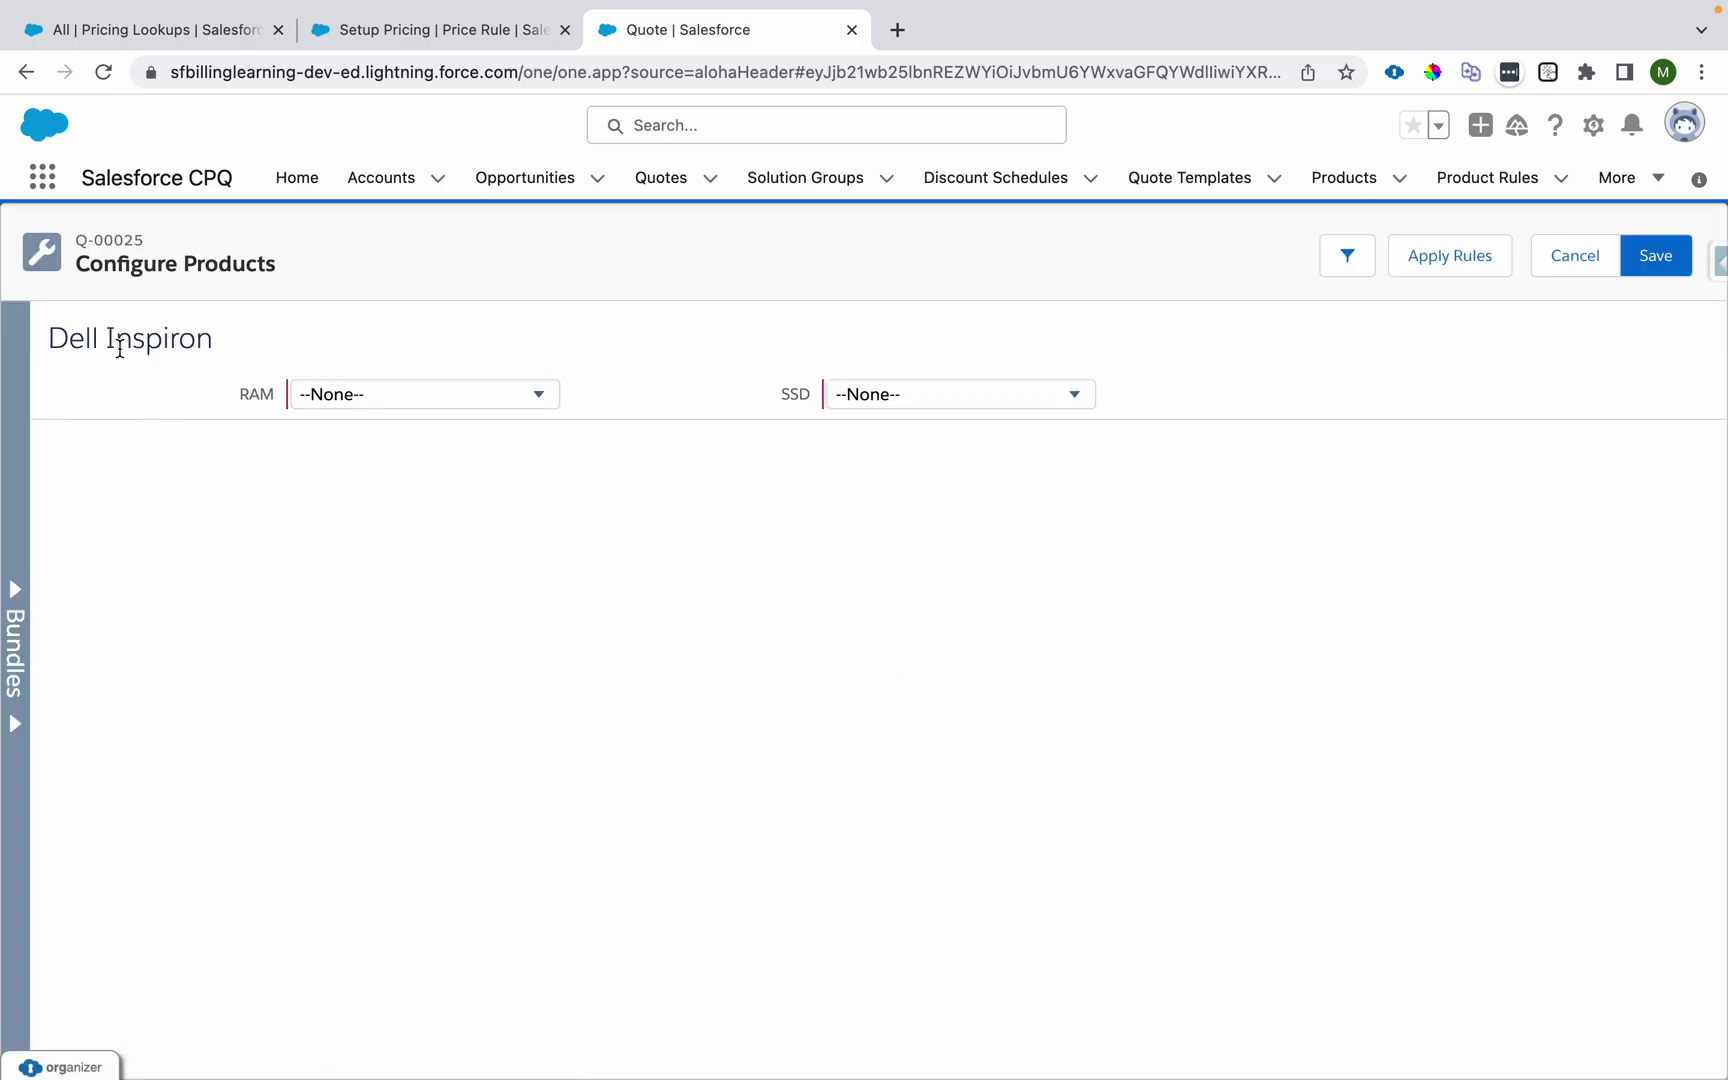
Step: Configure the Dell Inspiron bundle with 16 GB RAM and 512 GB SSD
click(315, 394)
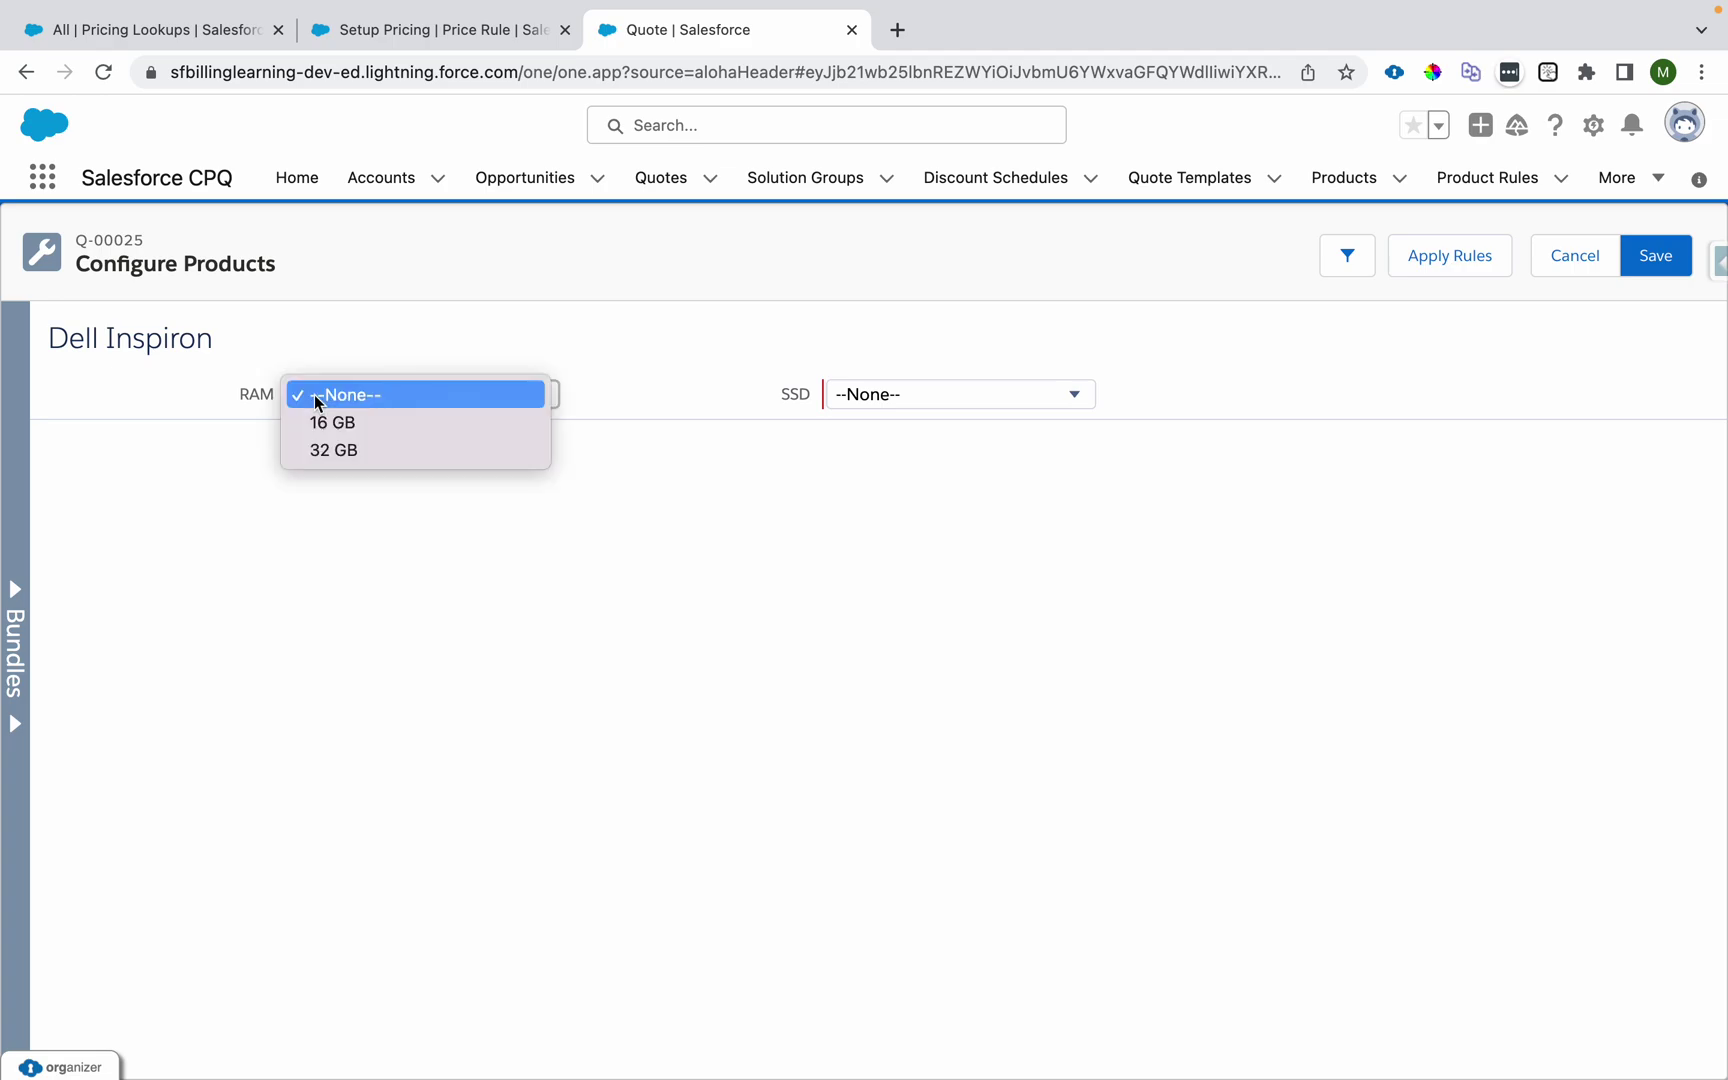
click(919, 402)
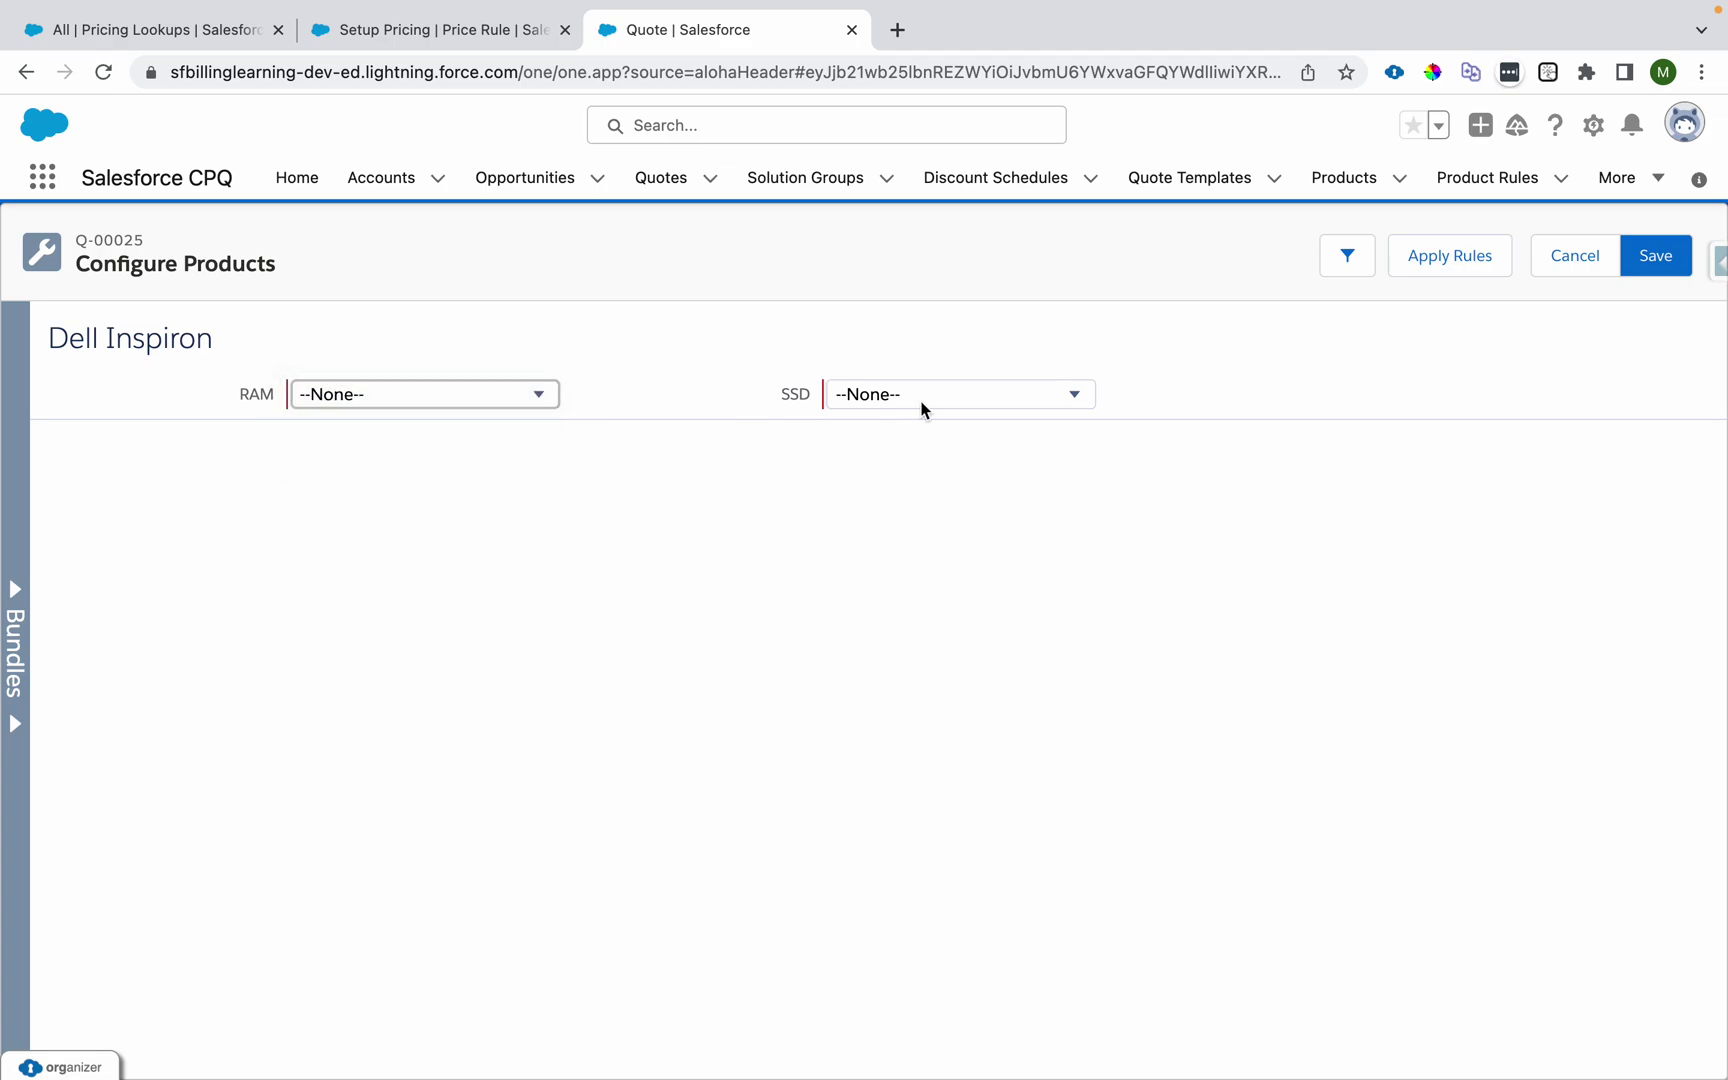
click(921, 401)
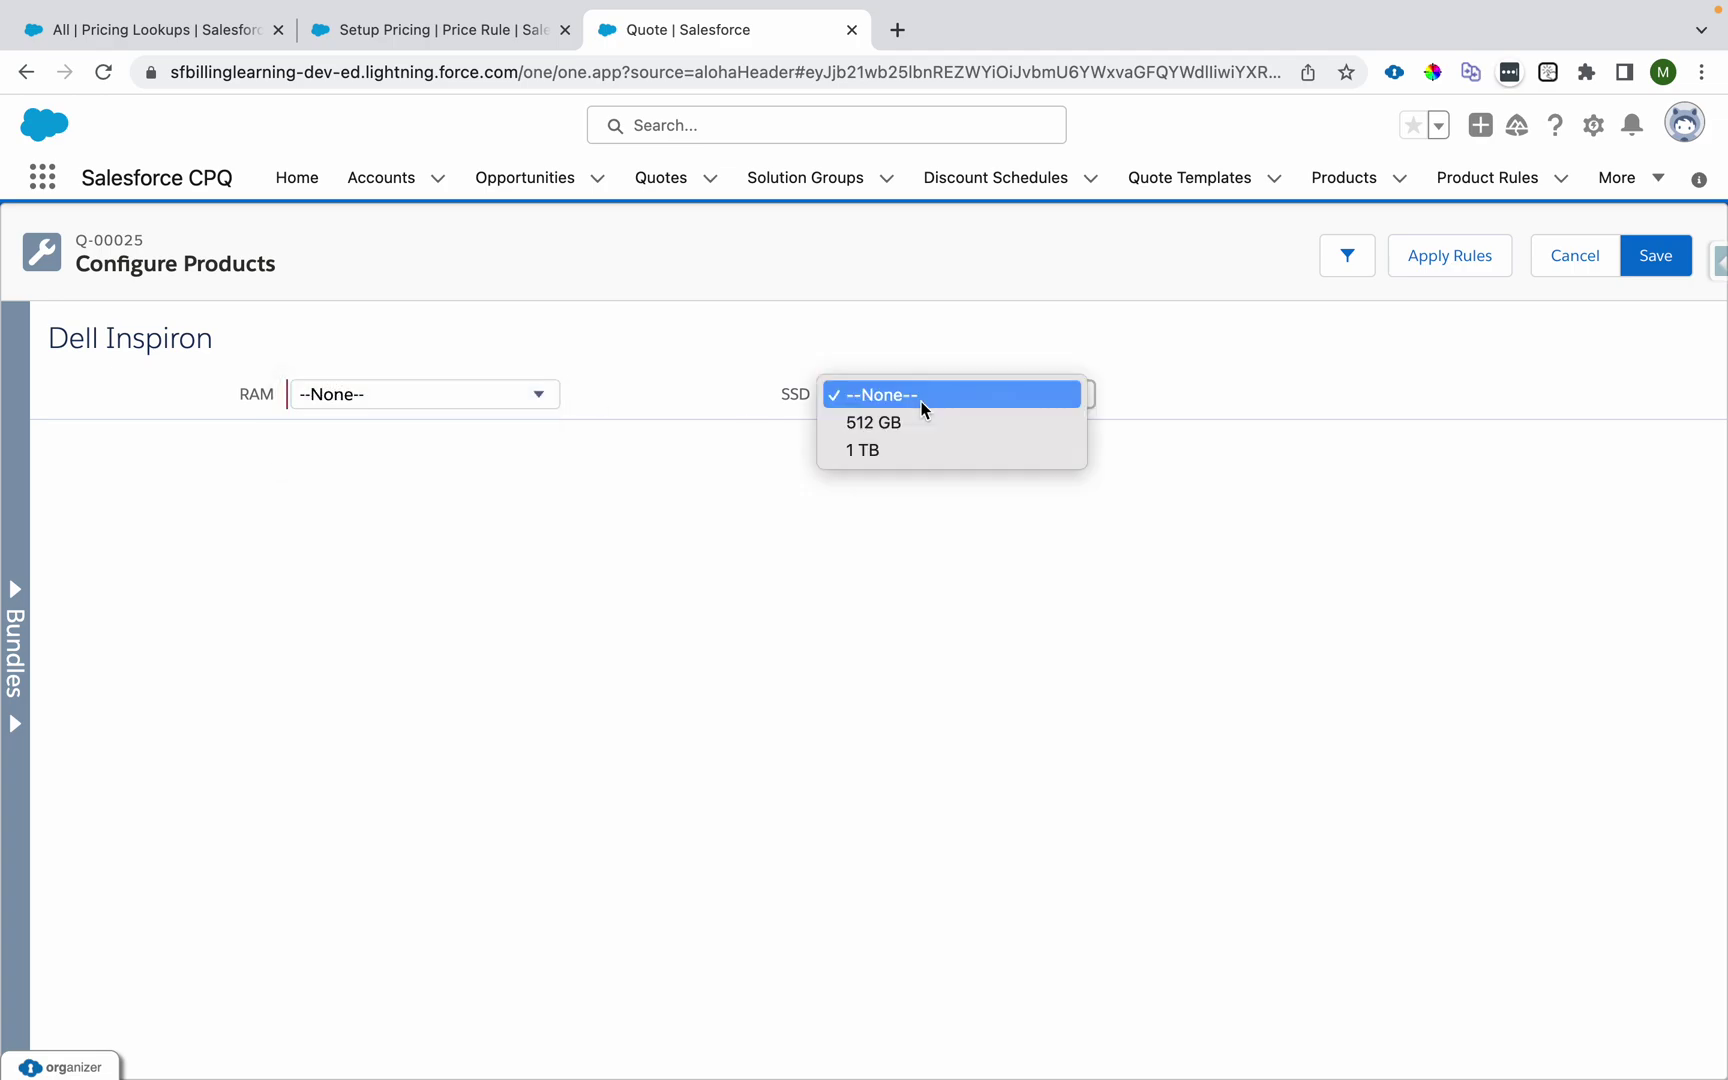
click(486, 398)
click(486, 398)
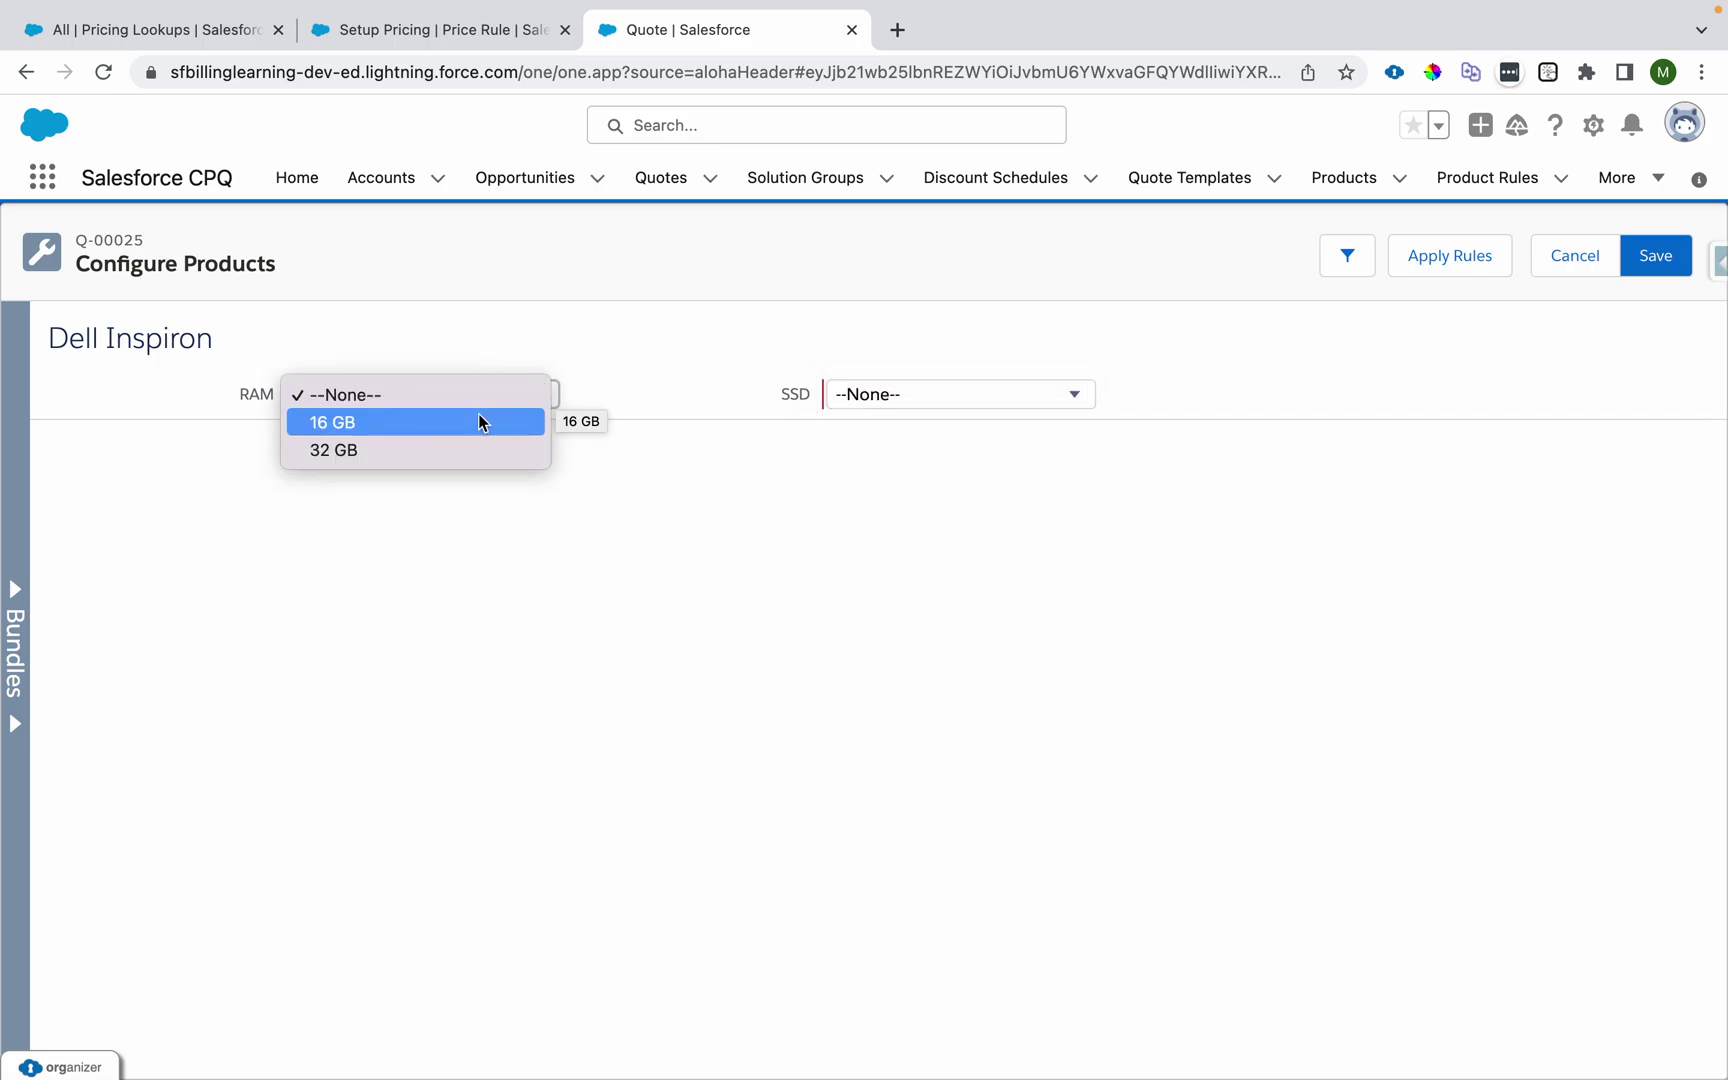
click(481, 422)
click(900, 396)
click(903, 430)
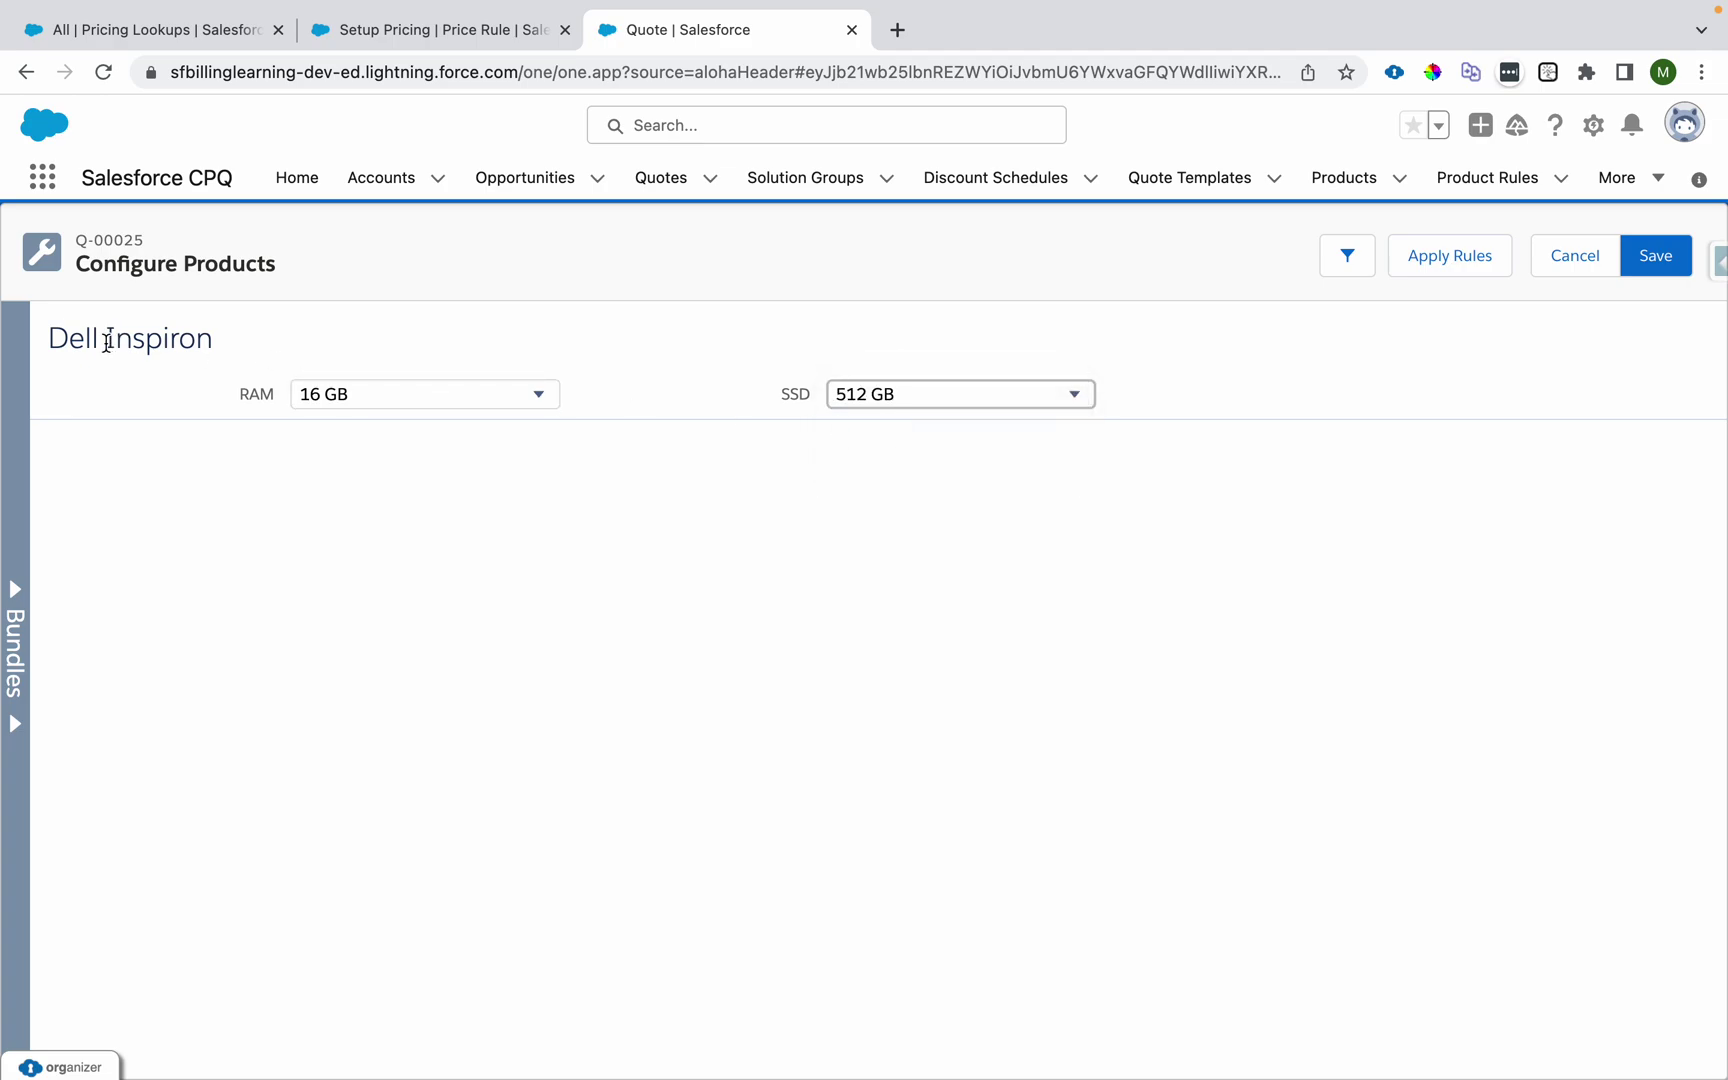
Step: Configure Dell Inspiron 3511 with 16 GB RAM and 512 GB SSD, then save both
click(14, 592)
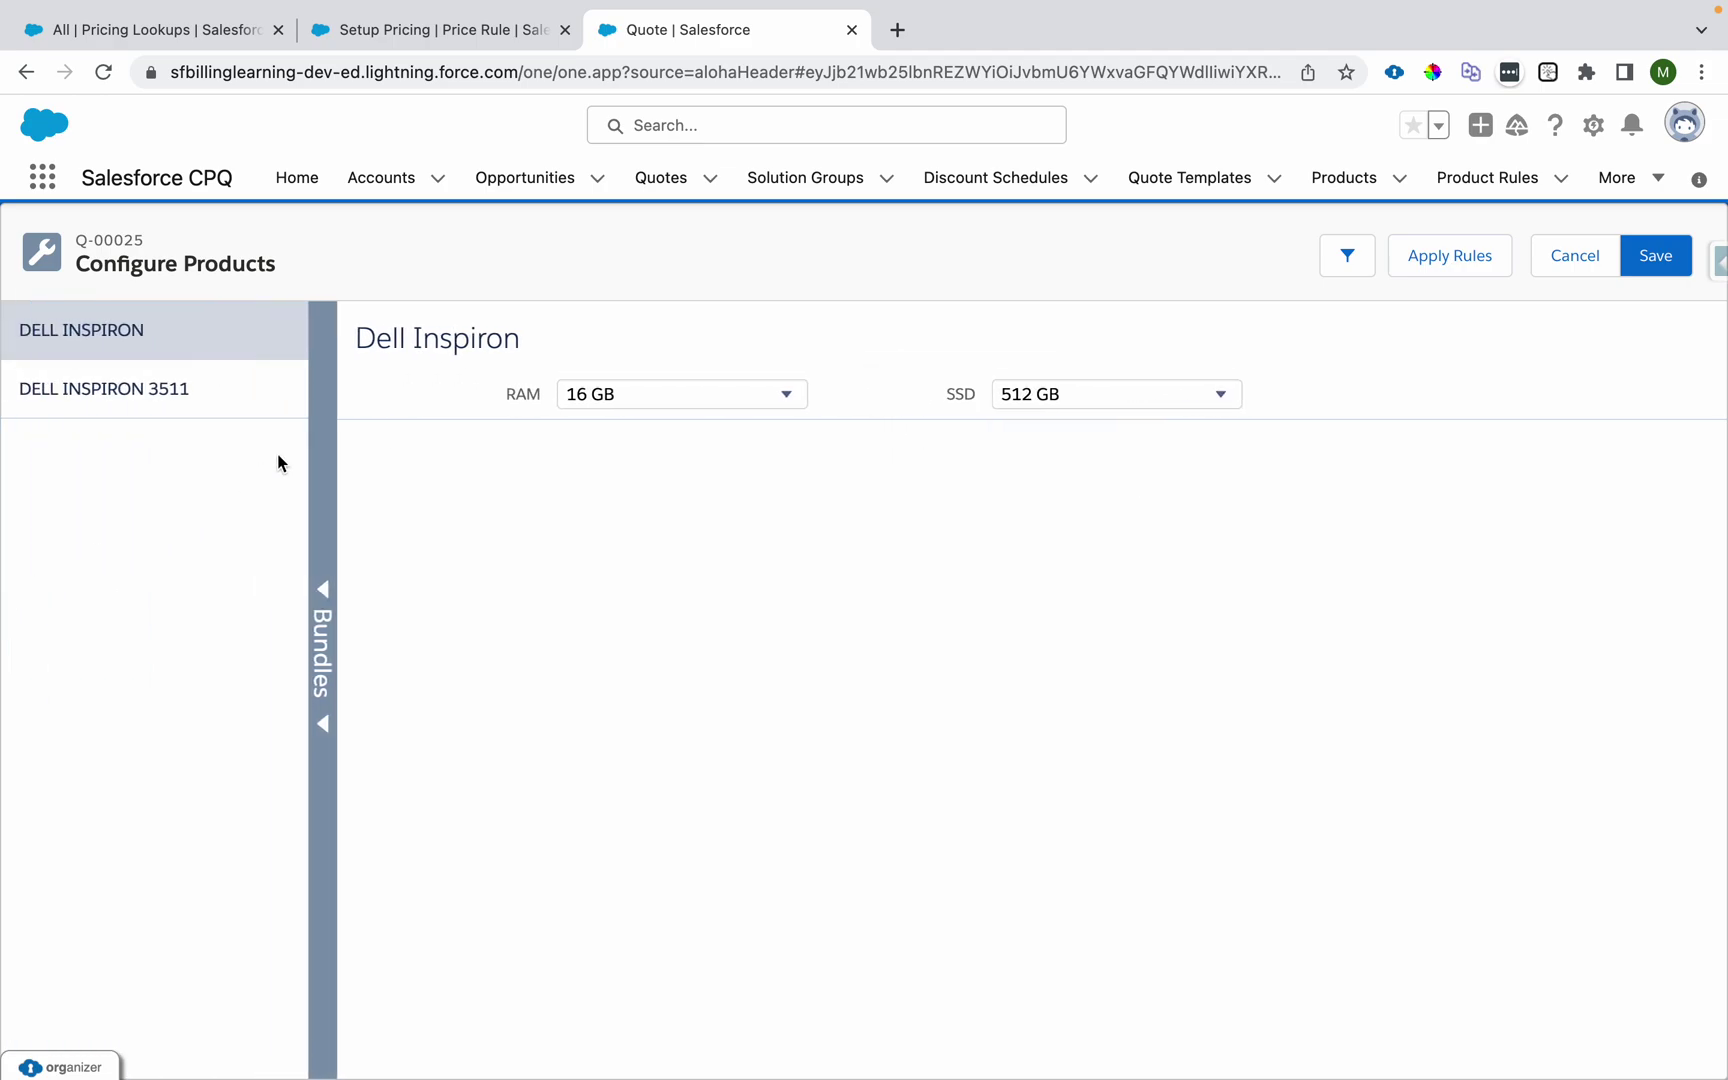
click(212, 408)
click(578, 393)
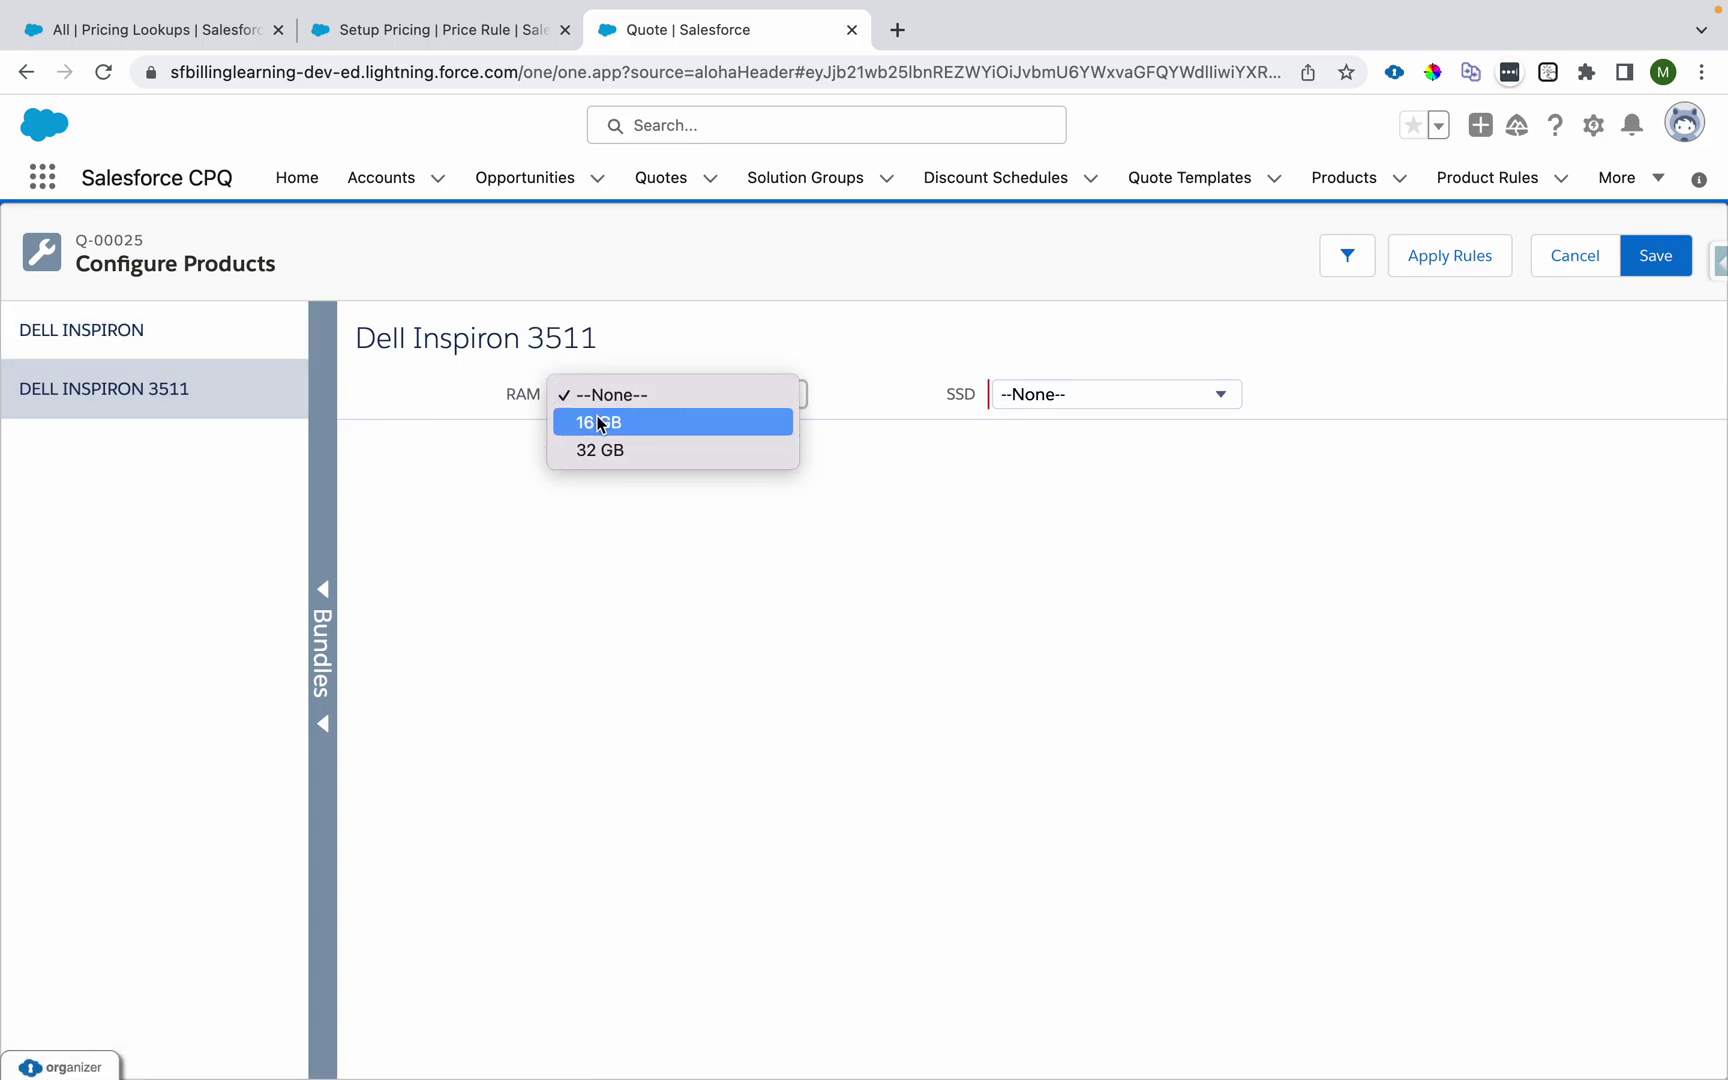
click(600, 421)
click(1040, 393)
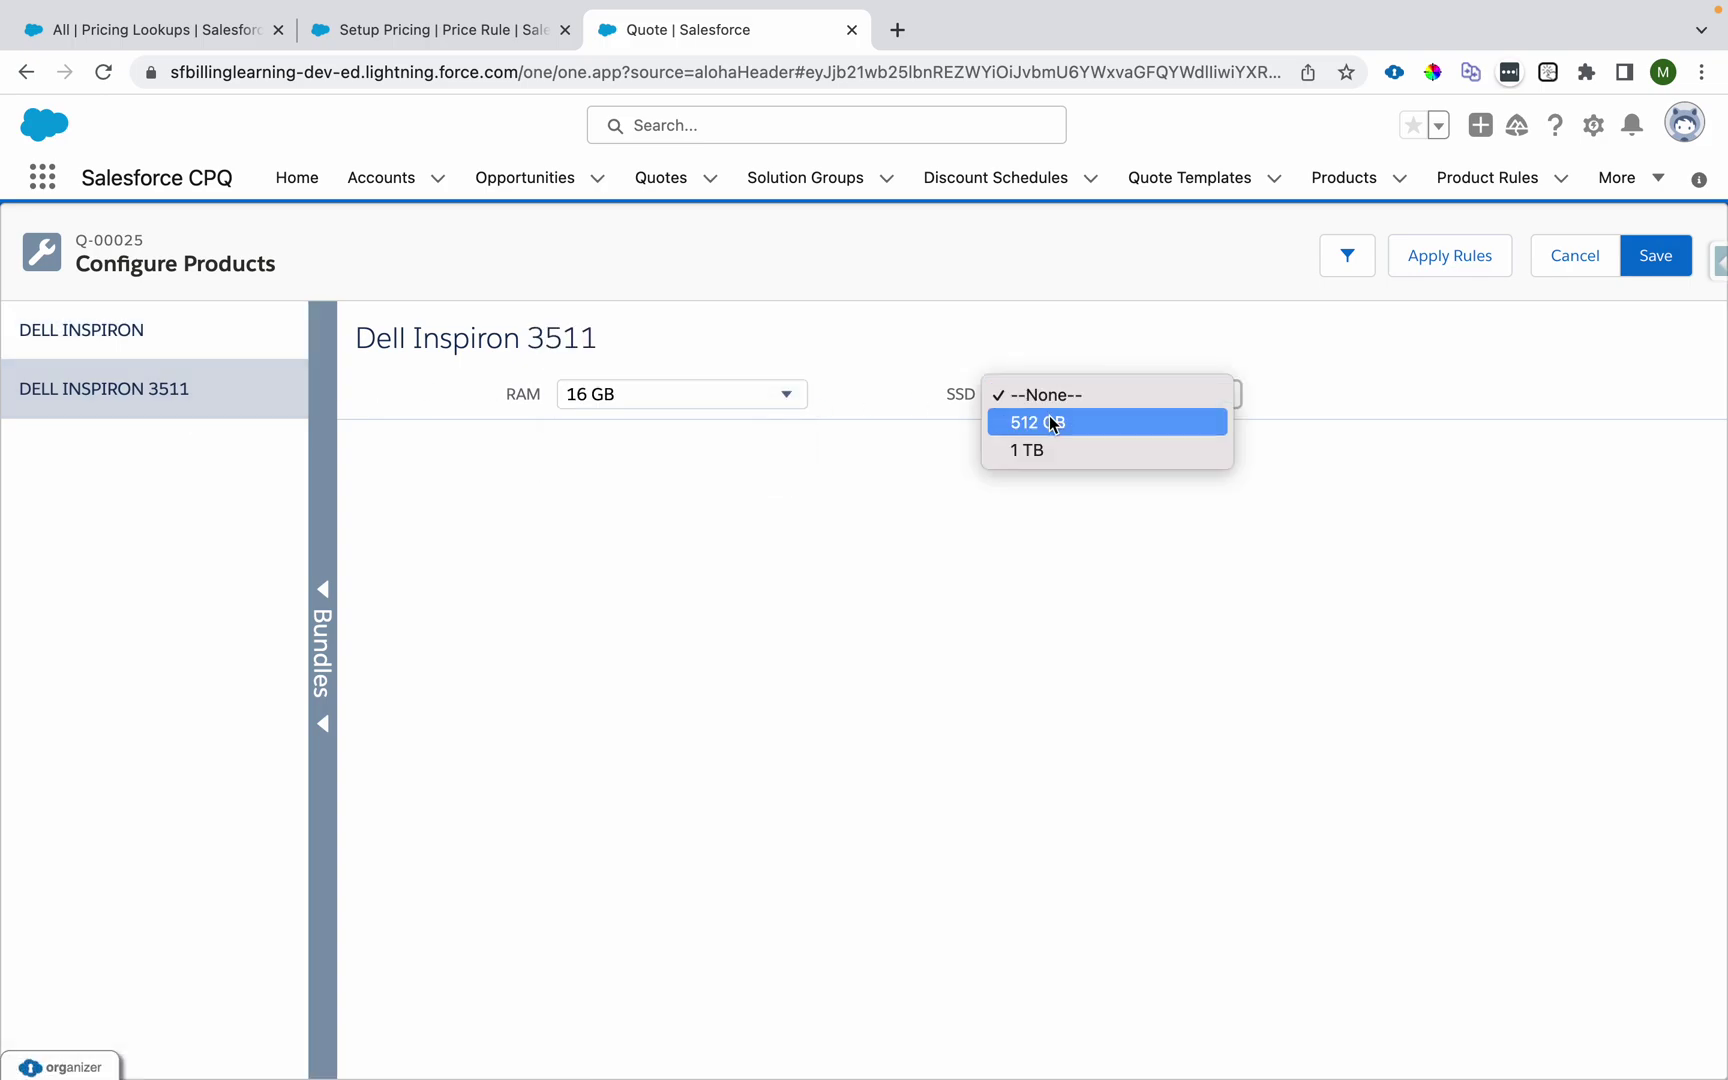
click(1045, 421)
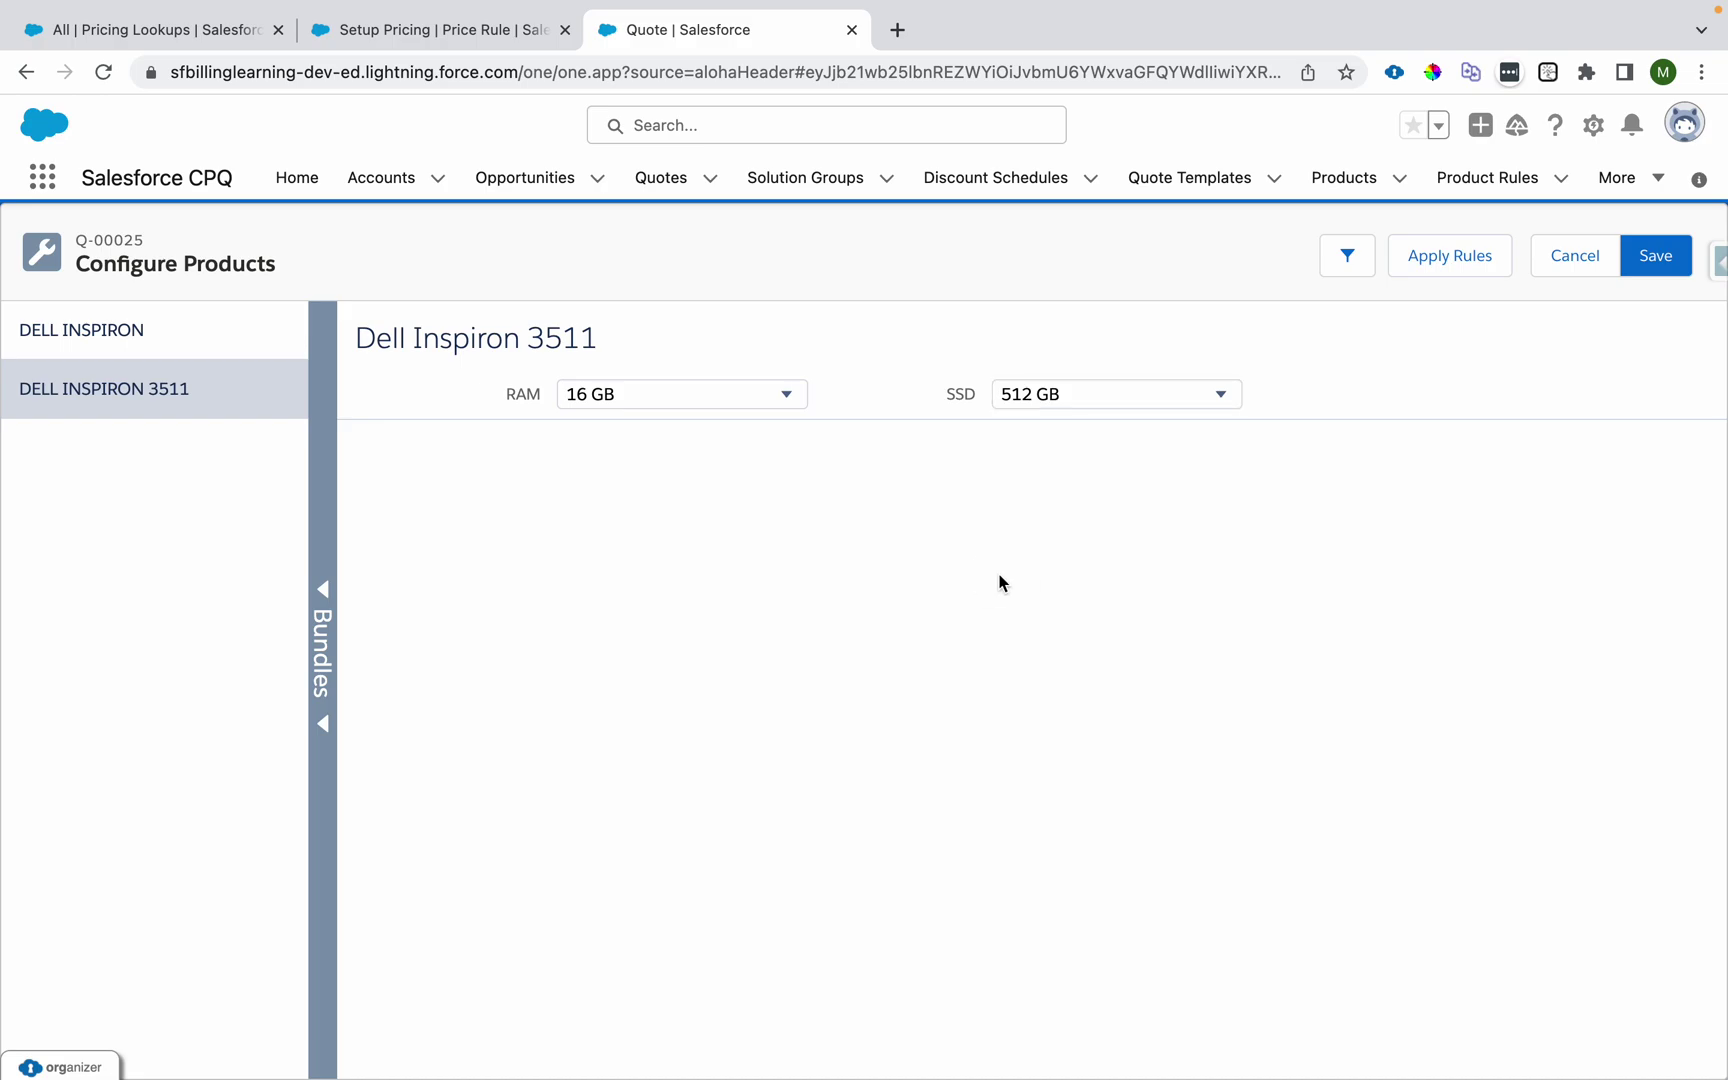
click(1655, 256)
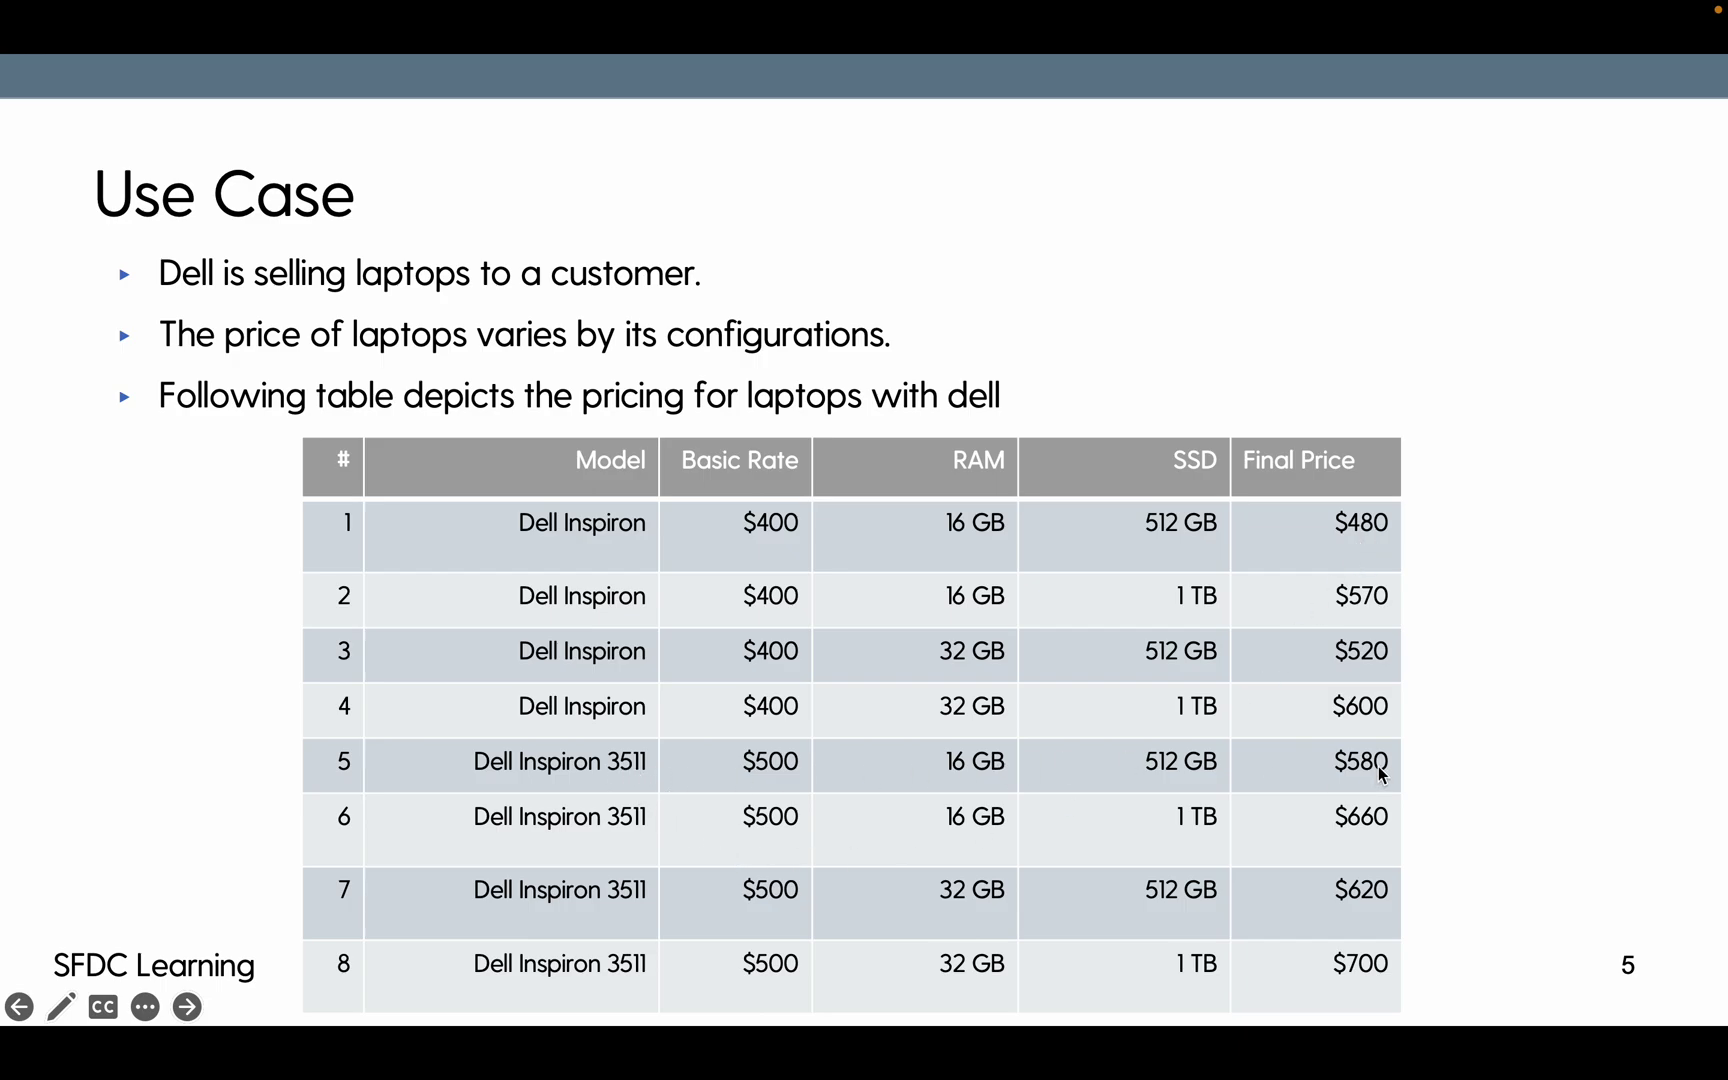
Step: Reconfigure Dell Inspiron 3511 with 32 GB RAM and save it to the quote
key(ctrl+Right)
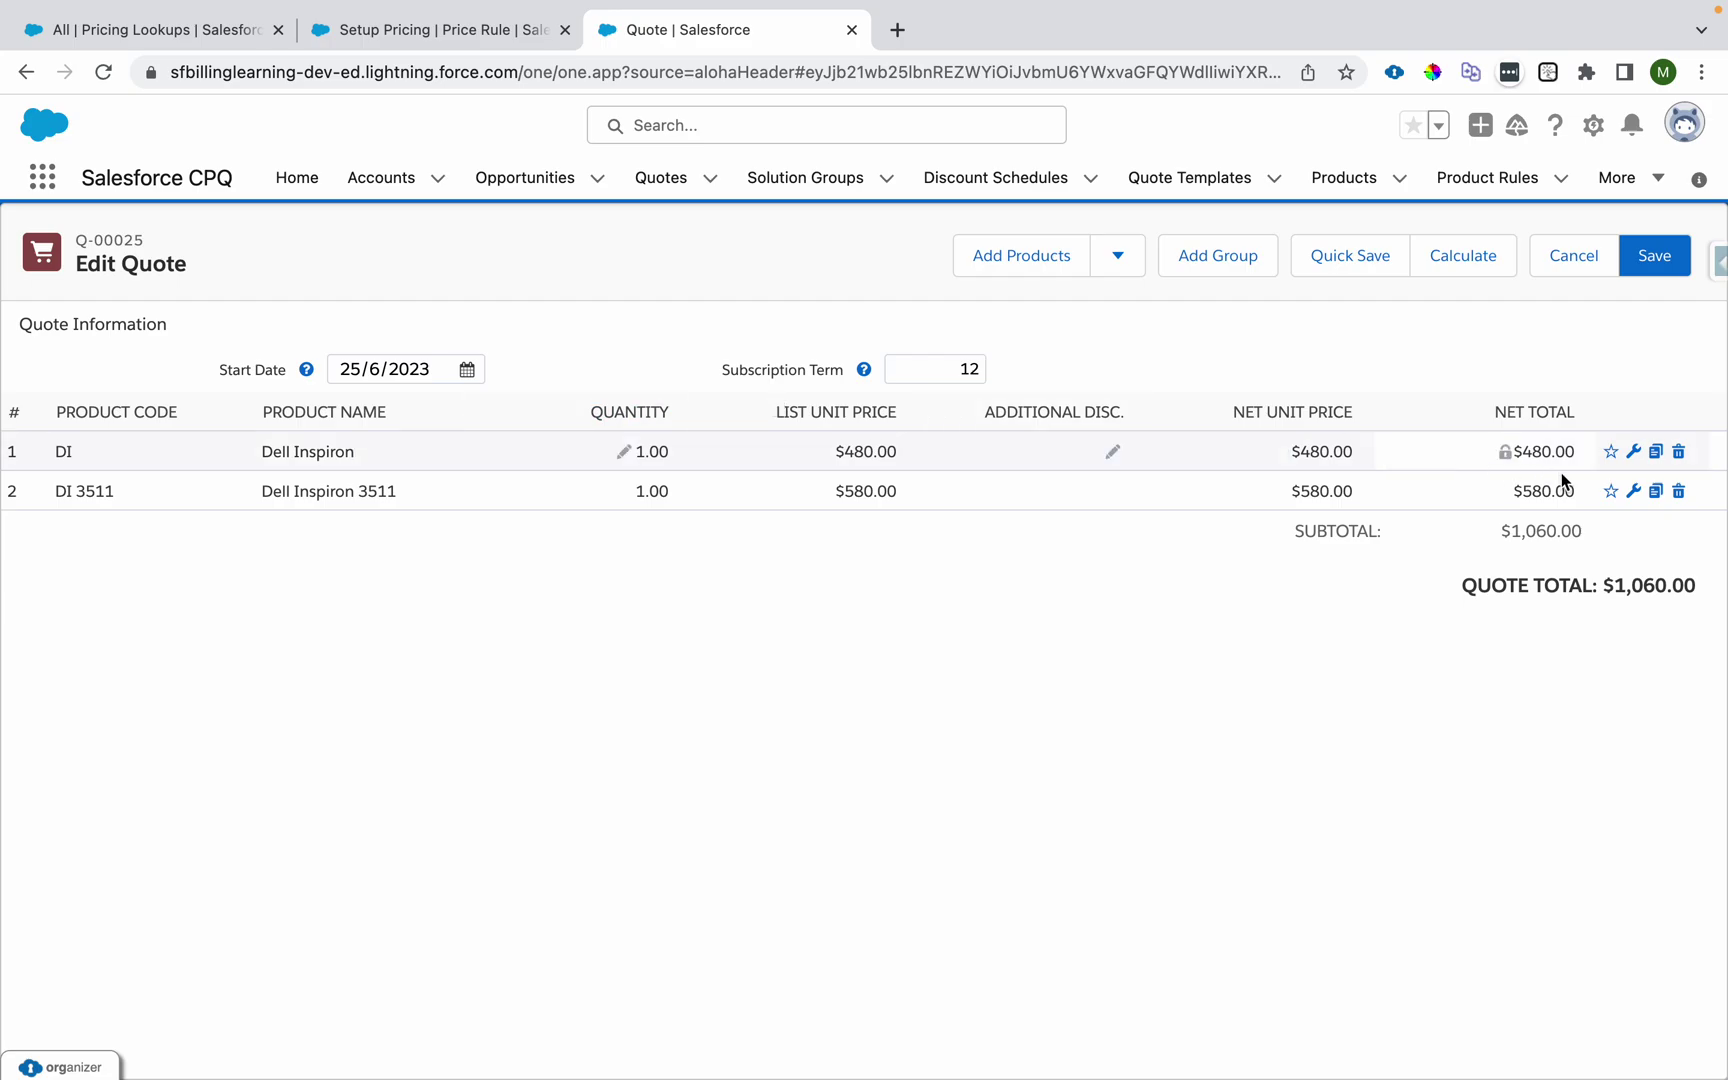
click(1633, 491)
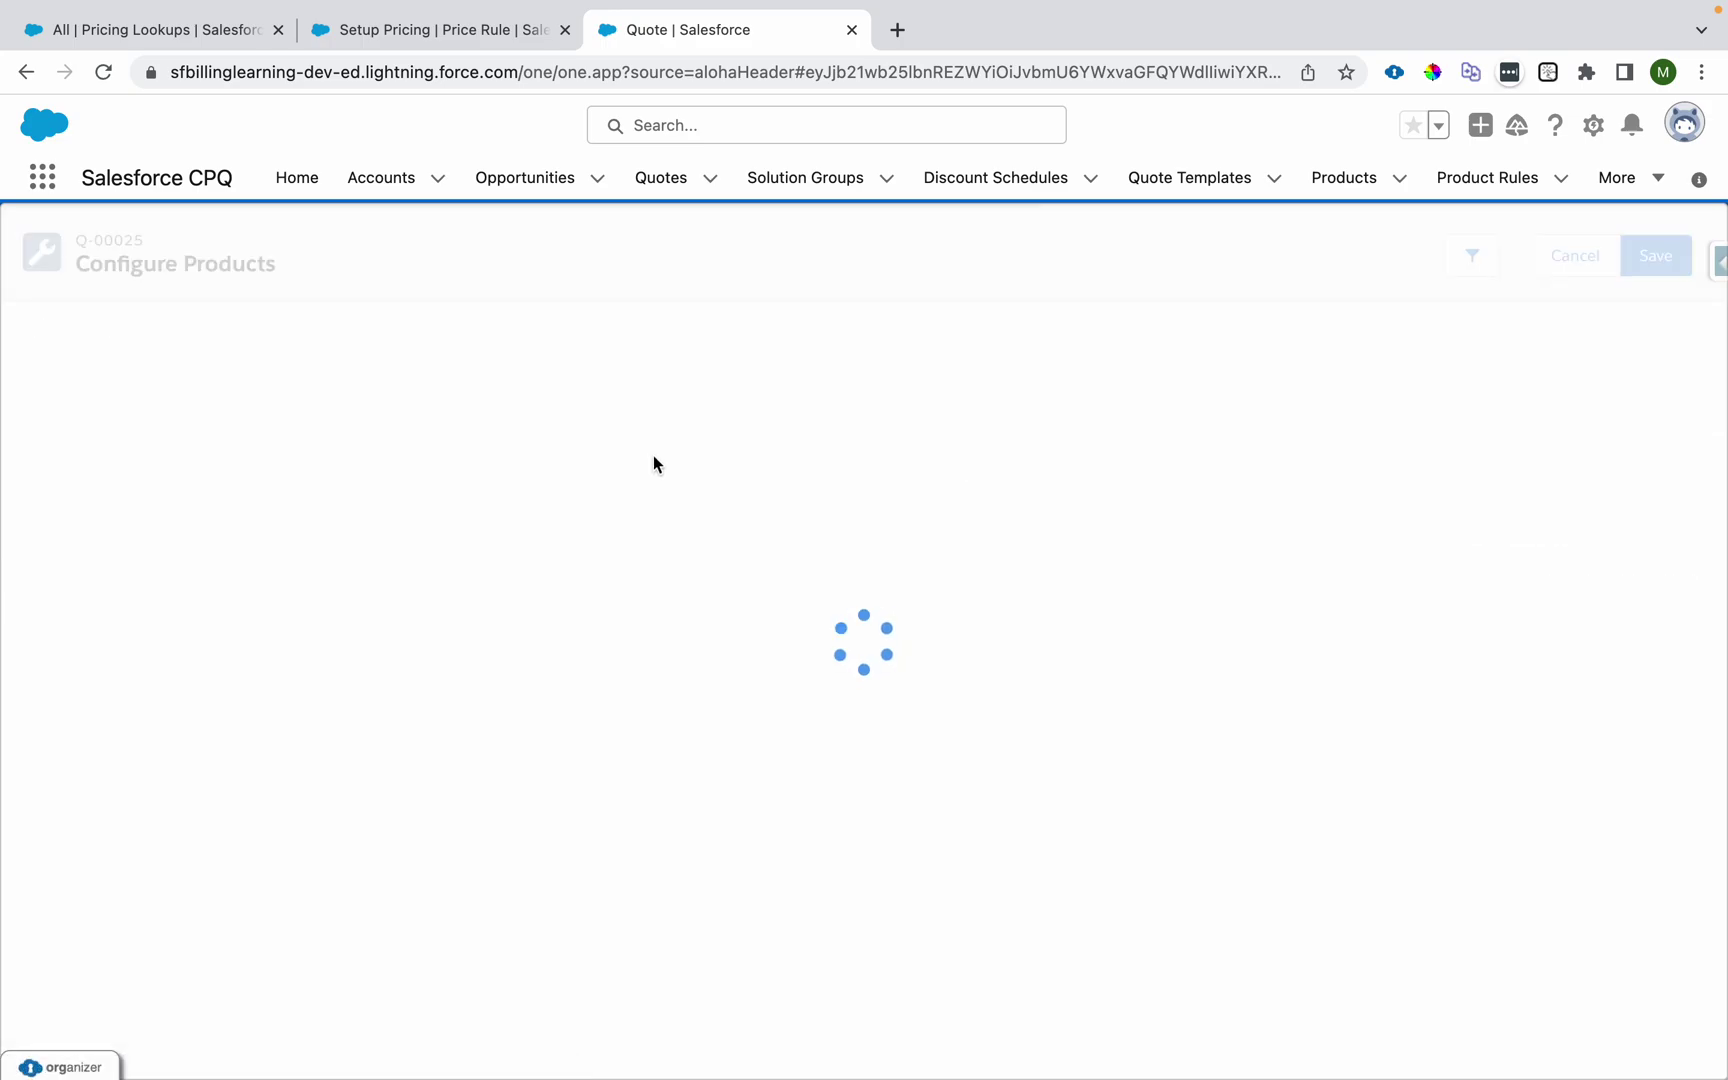
click(456, 397)
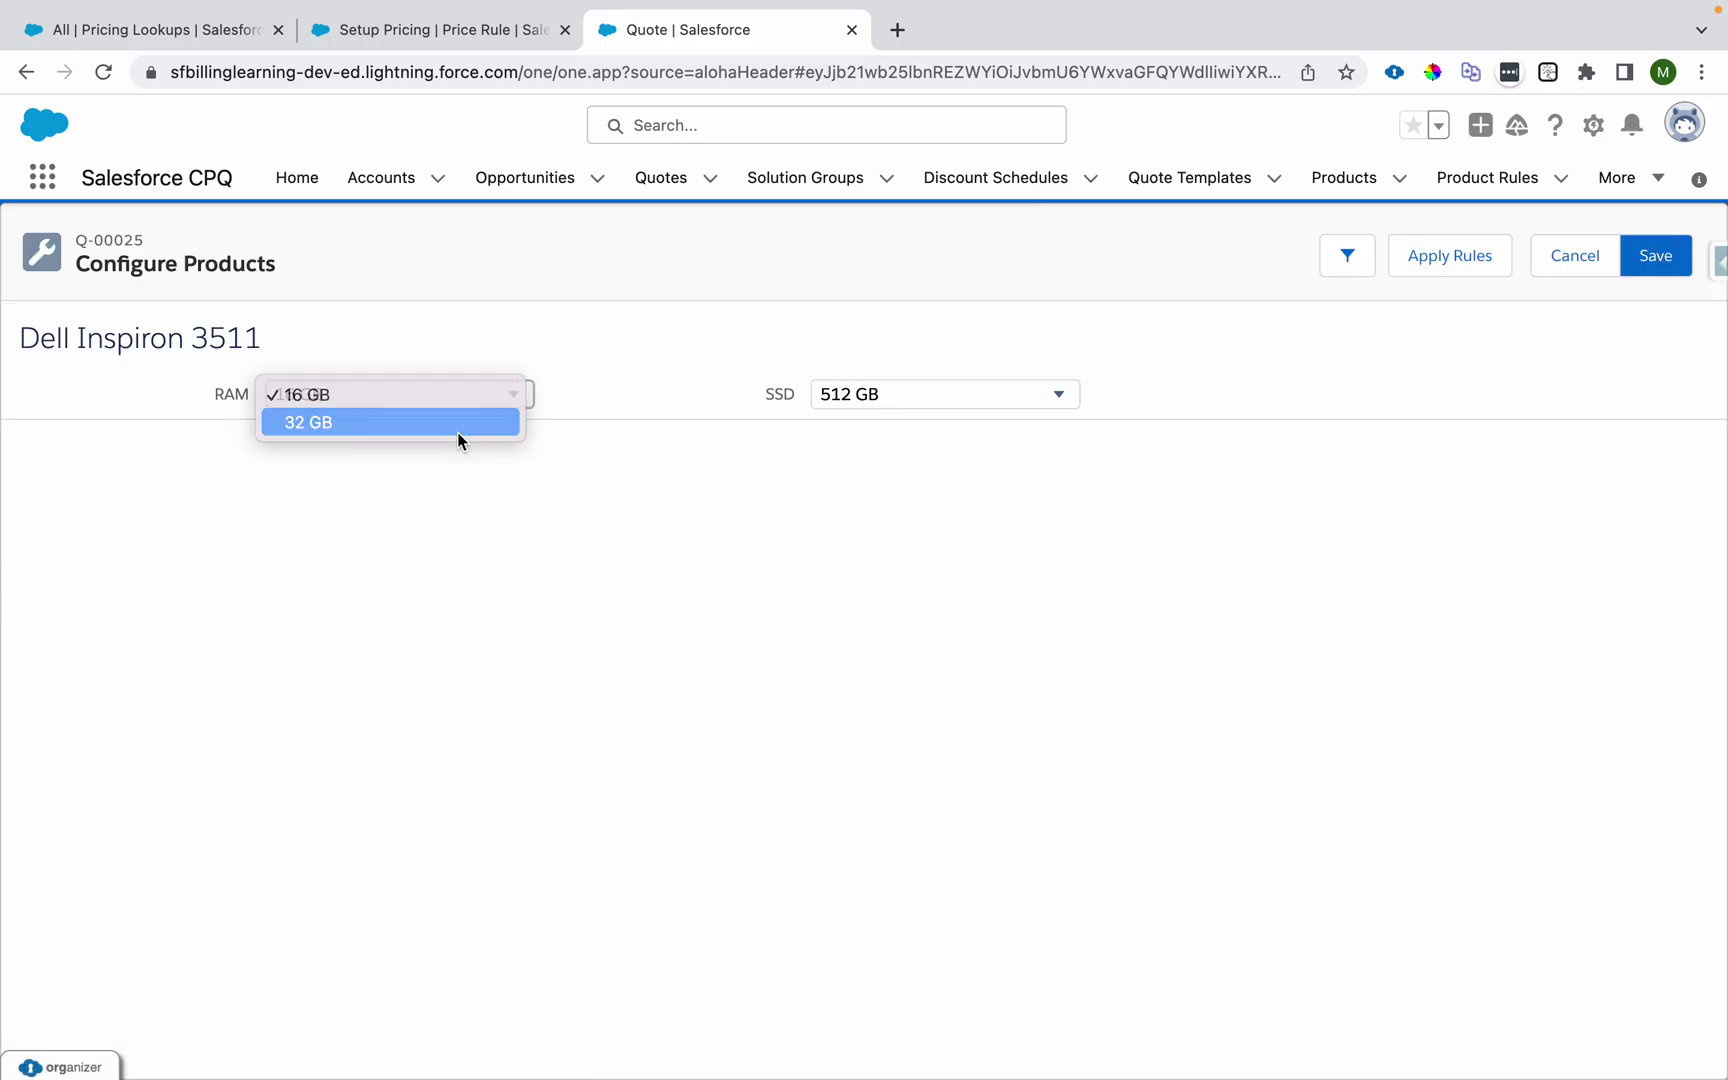
click(460, 434)
click(1664, 256)
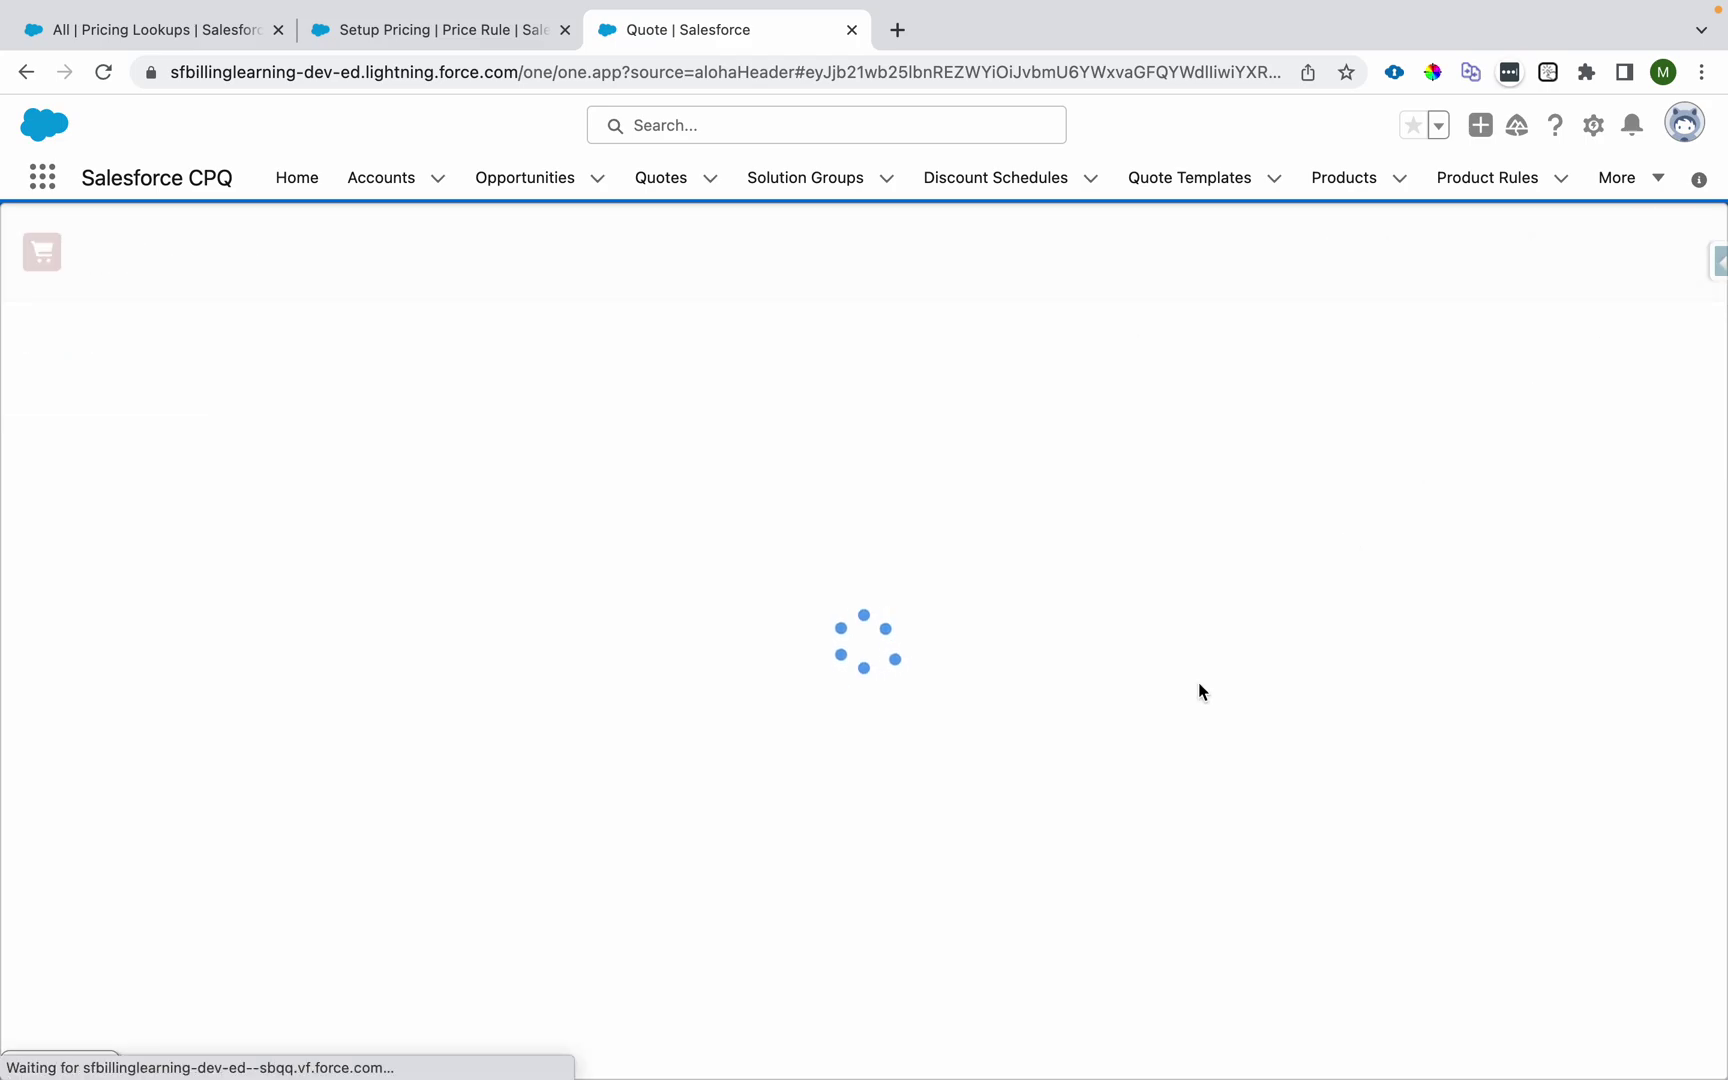
Step: Compare row 2's $620.00 net total against the slide's pricing table
double_click(1560, 485)
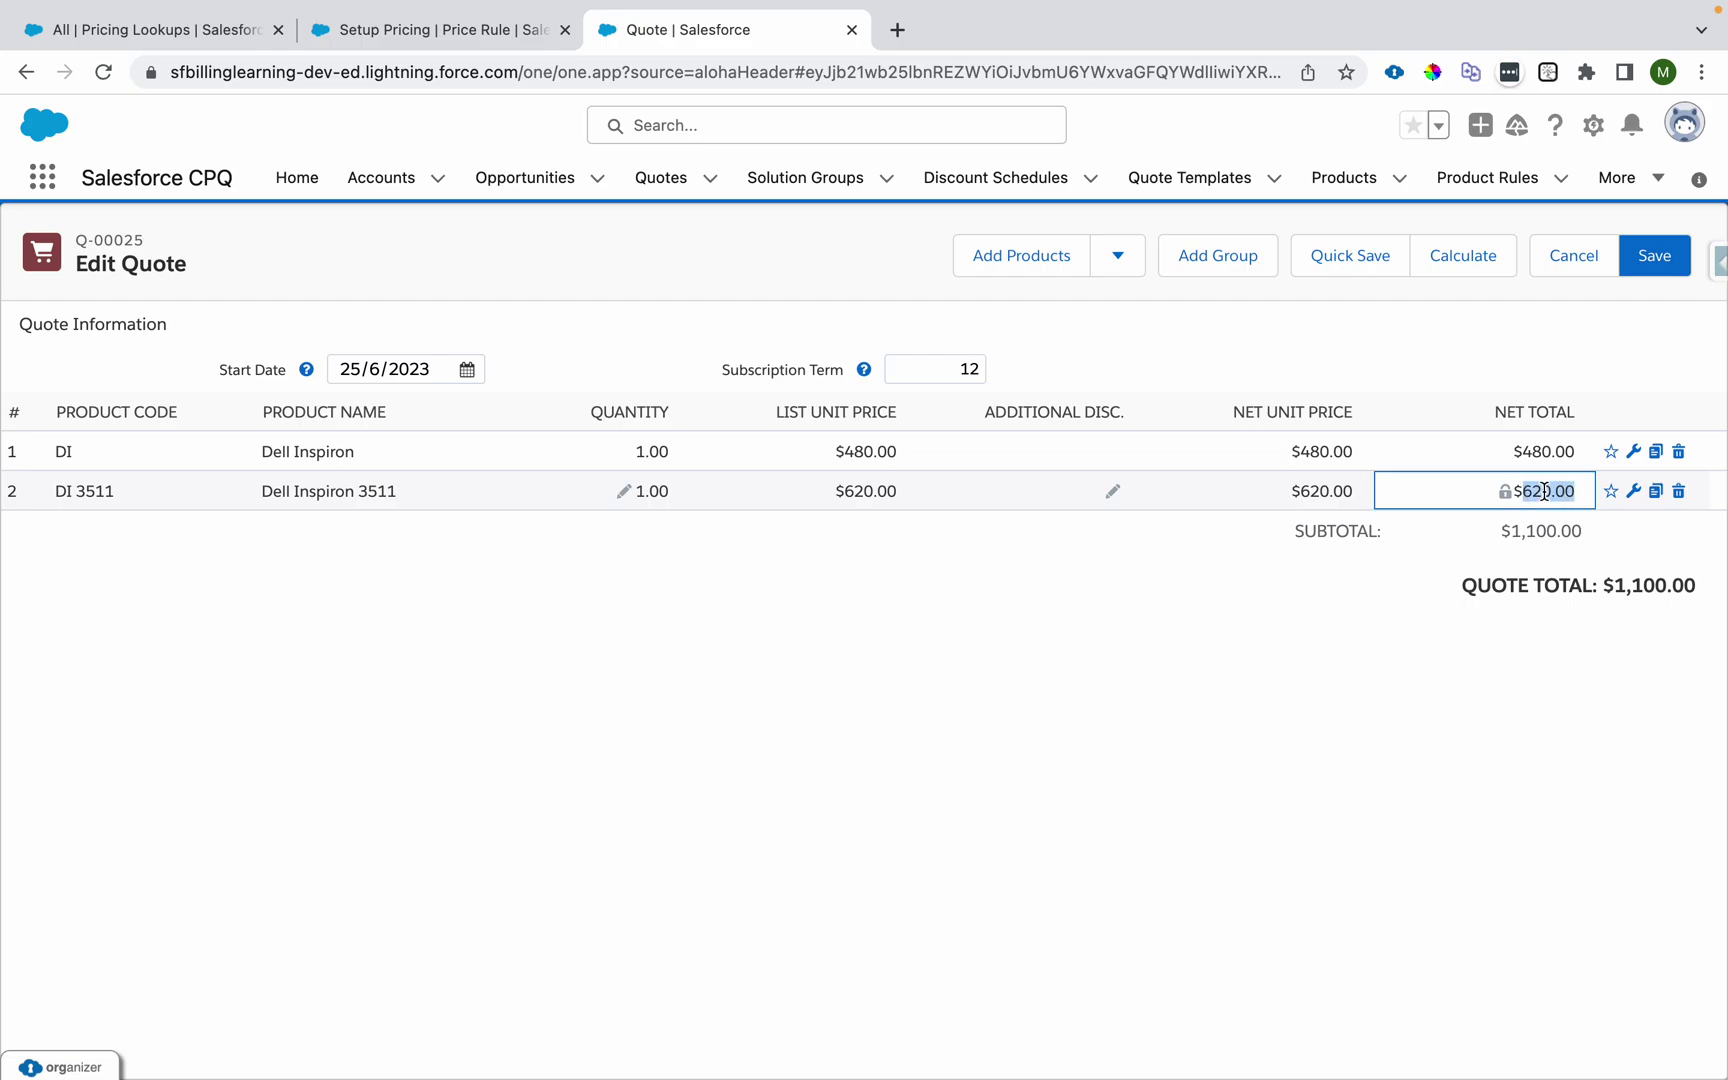
key(ctrl+Left)
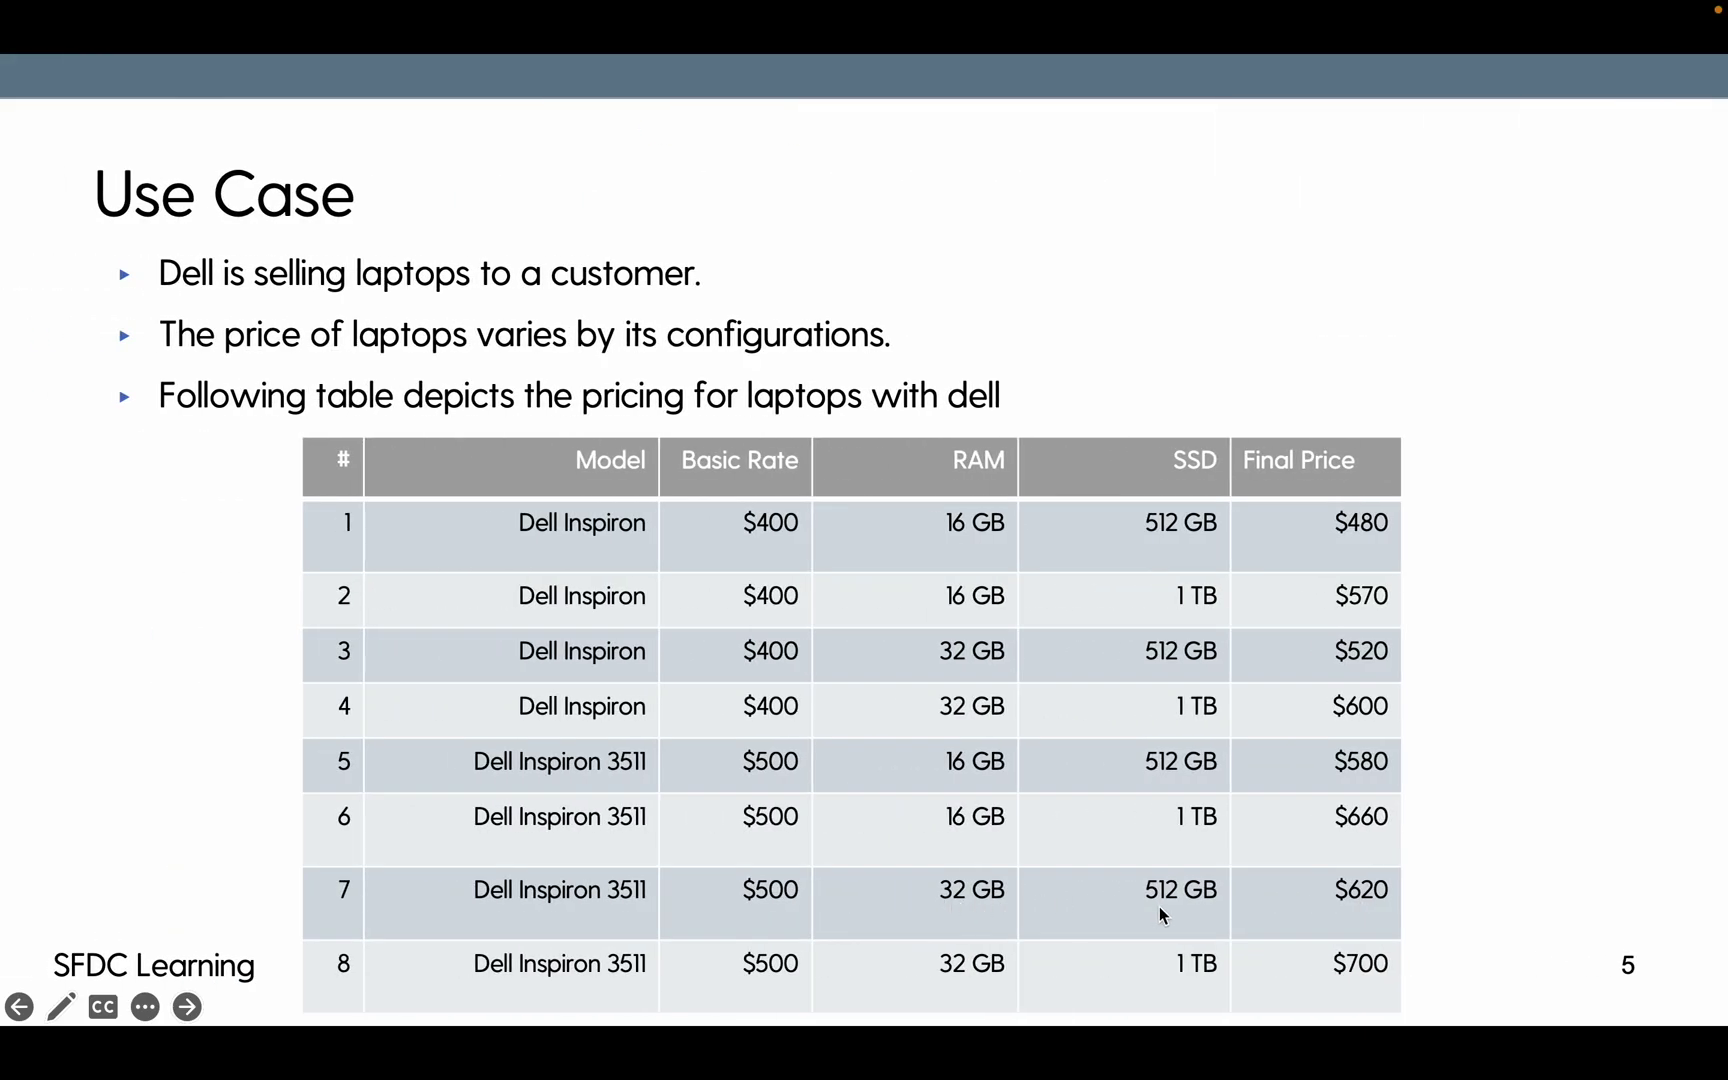
key(ctrl+Right)
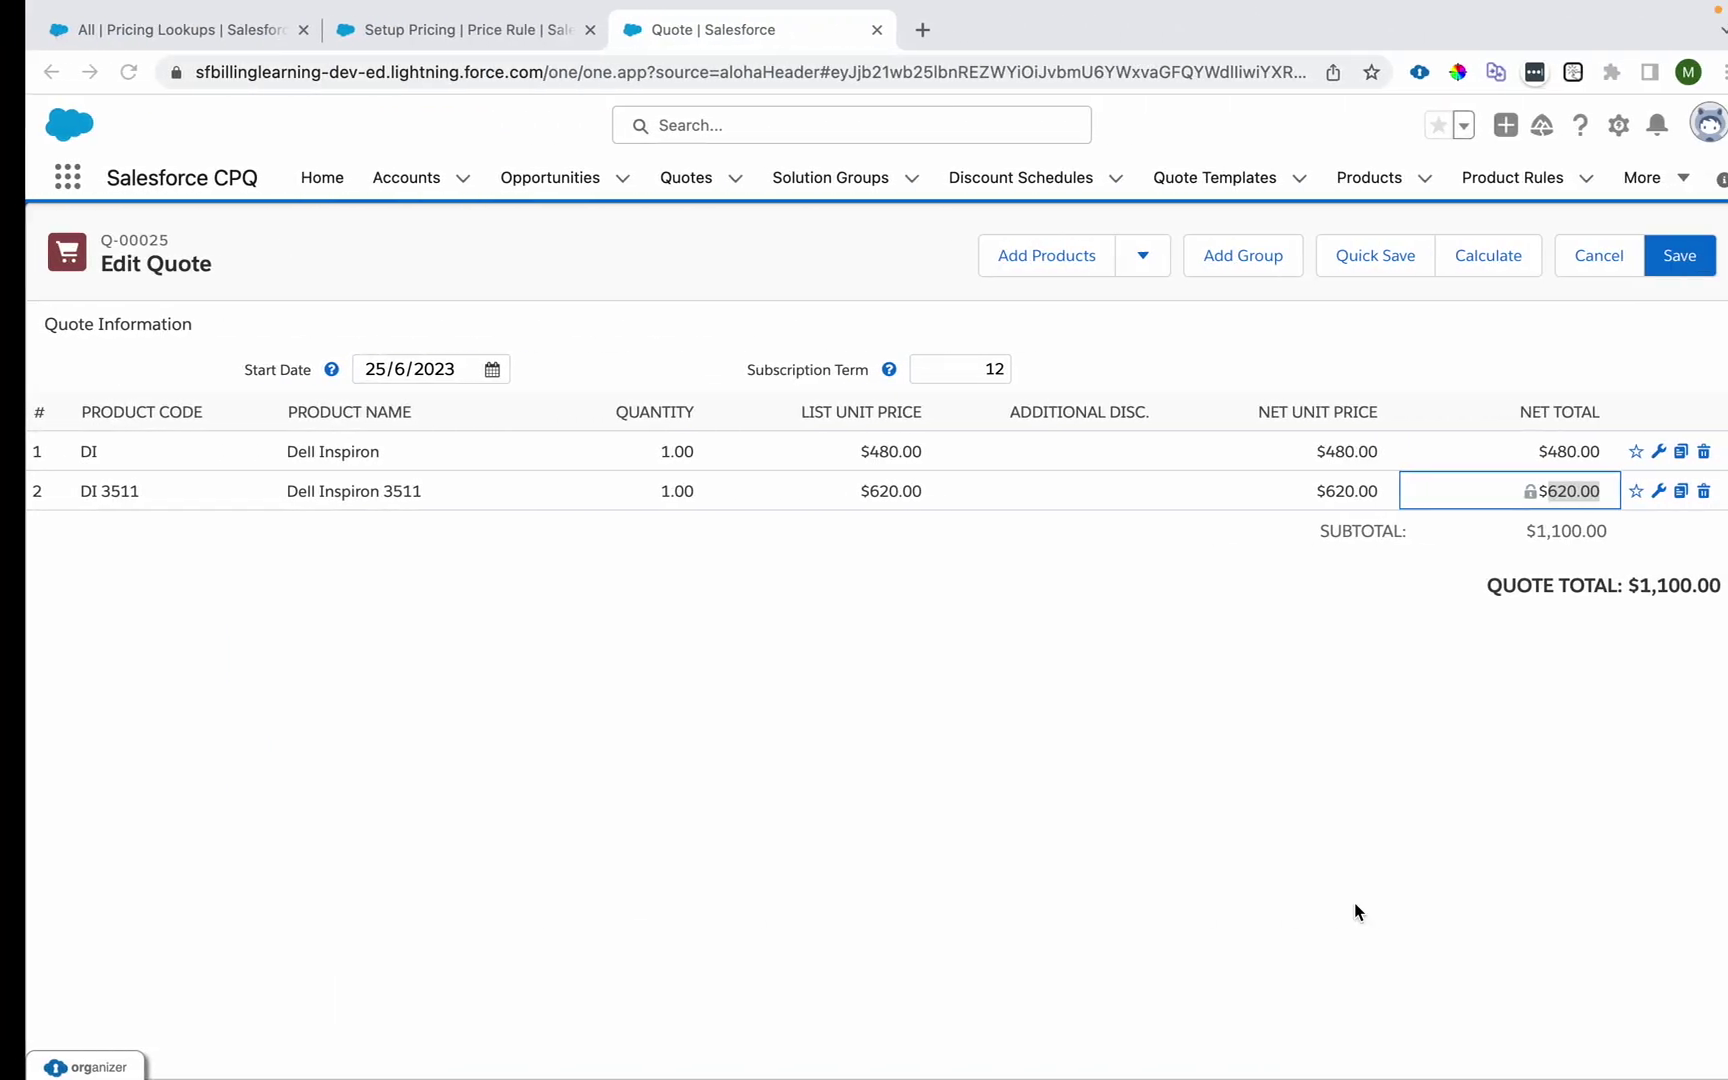
Step: Reconfigure Dell Inspiron 3511 with 16 GB RAM and 1 TB SSD and save
click(1634, 491)
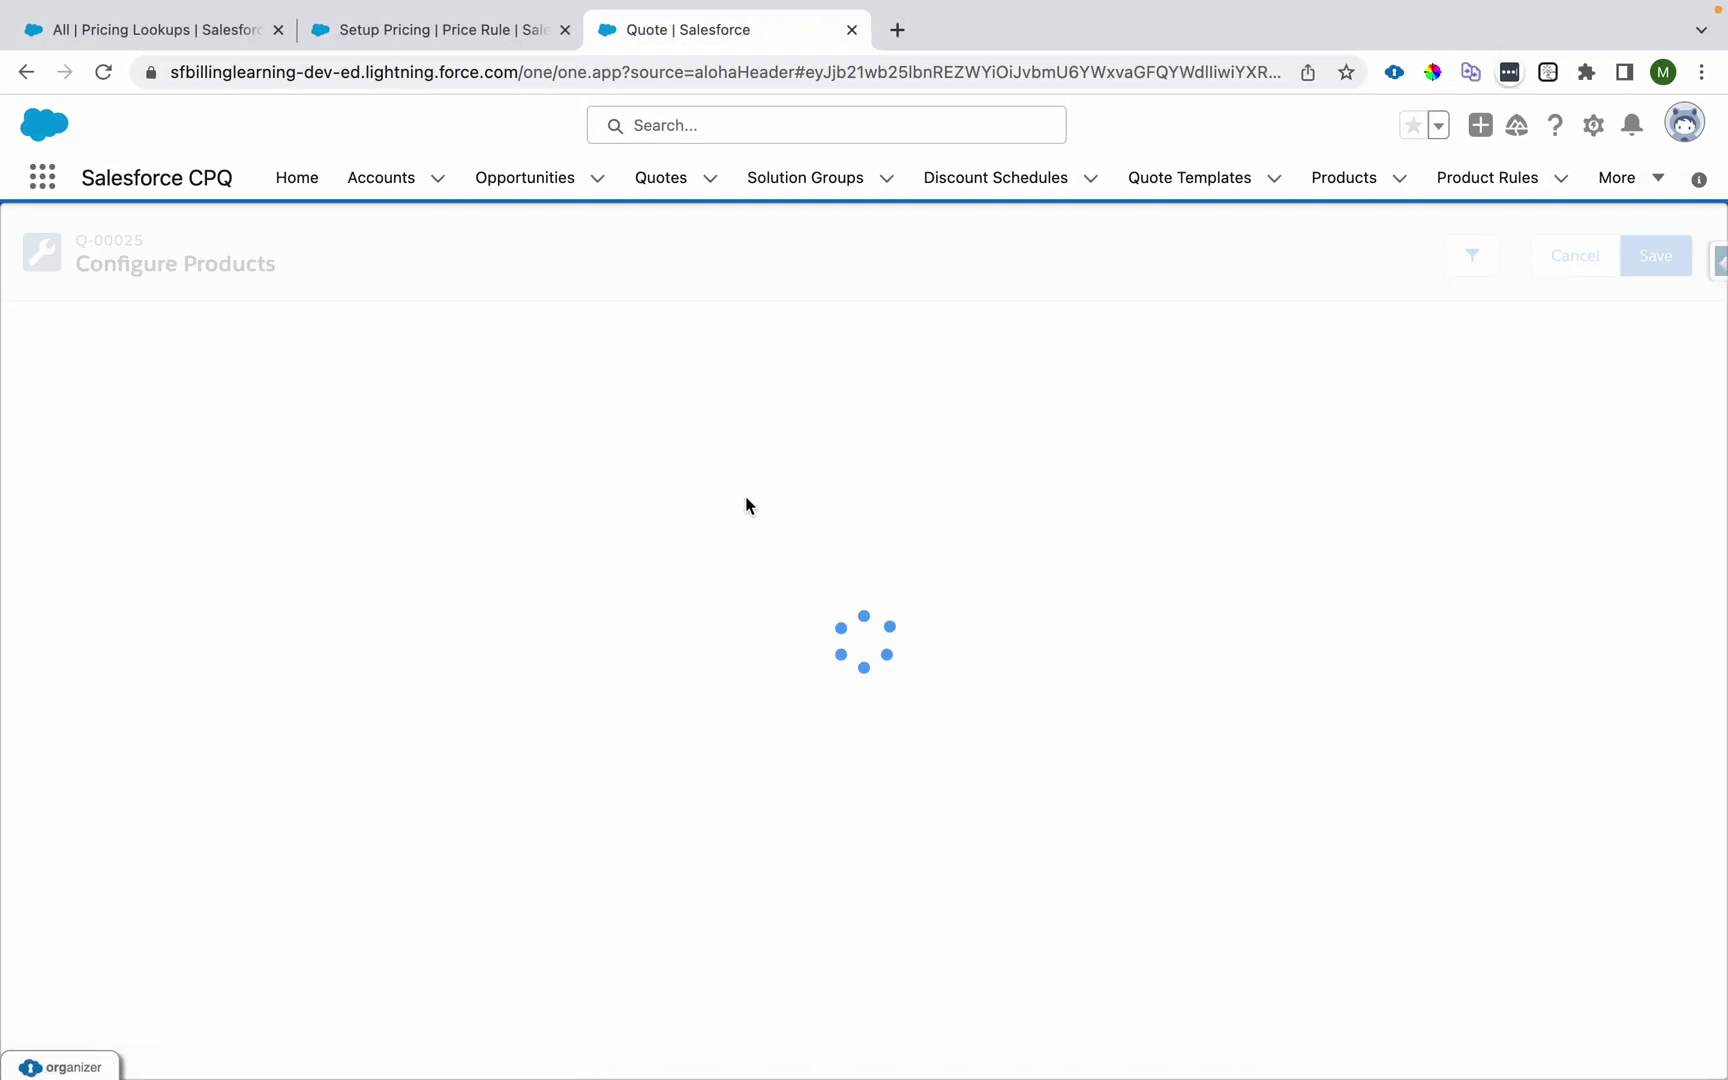
click(497, 398)
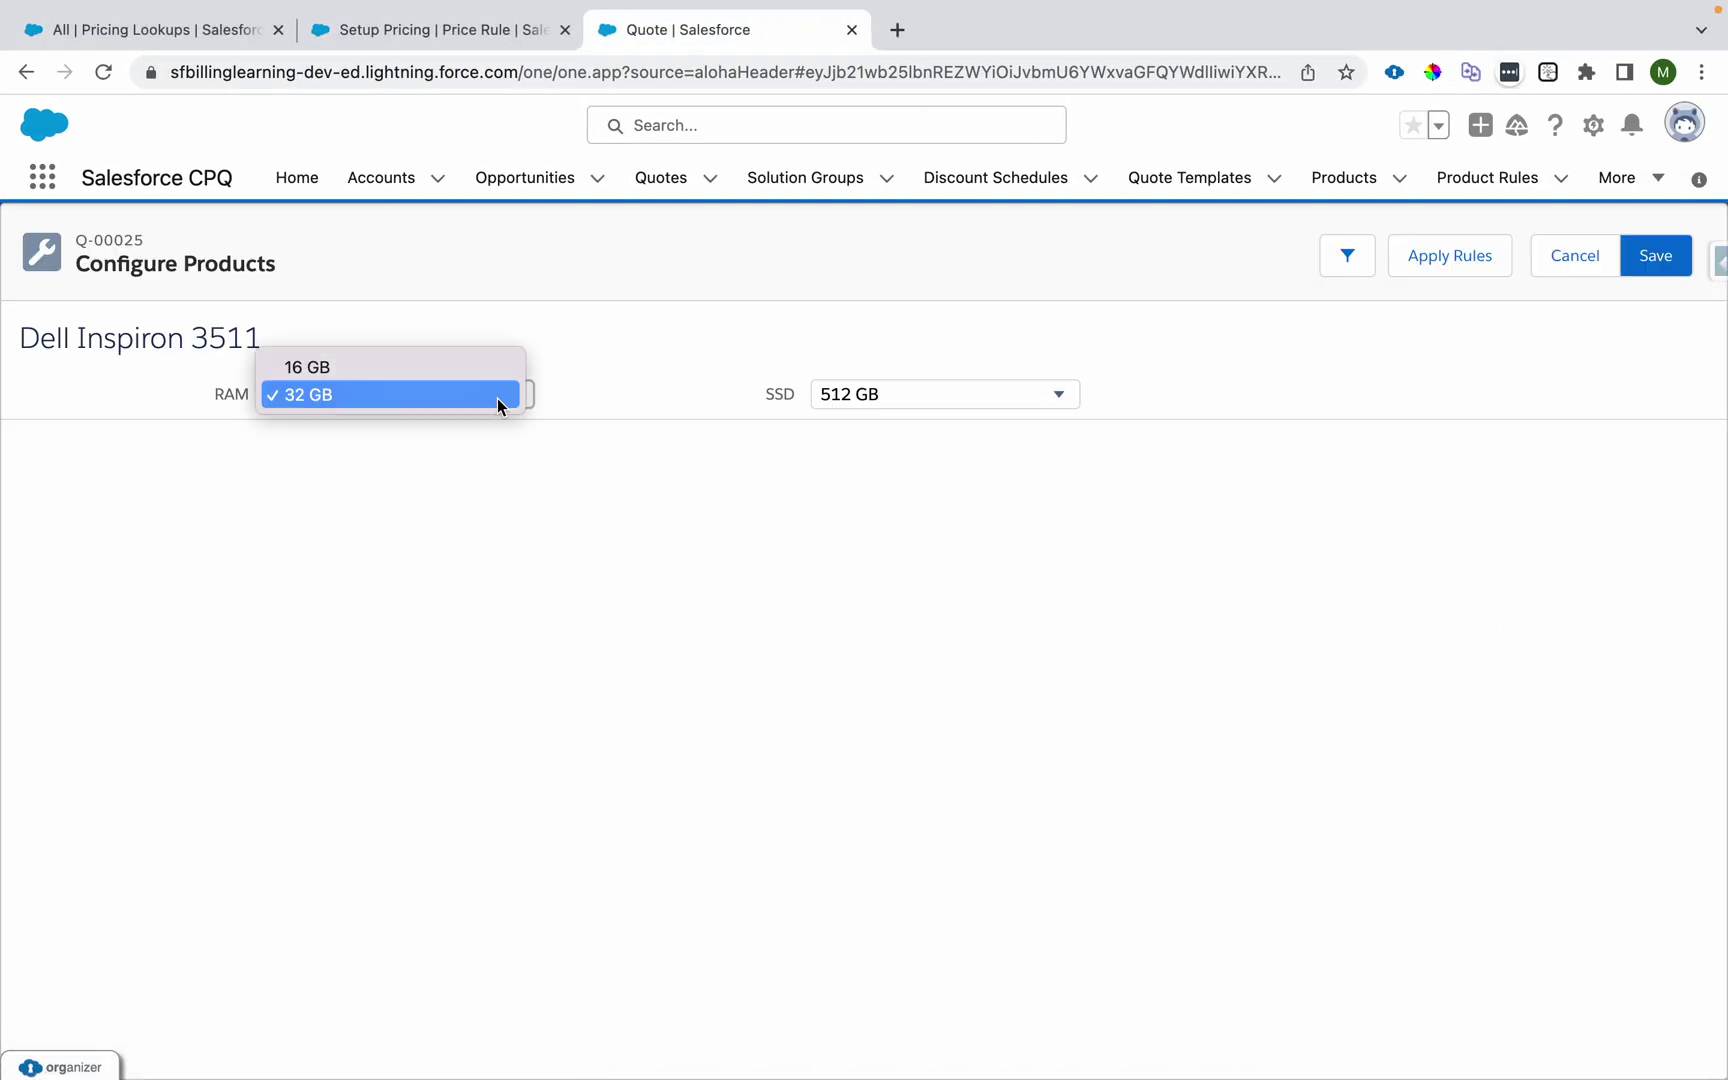
click(500, 398)
click(490, 402)
click(501, 367)
click(957, 394)
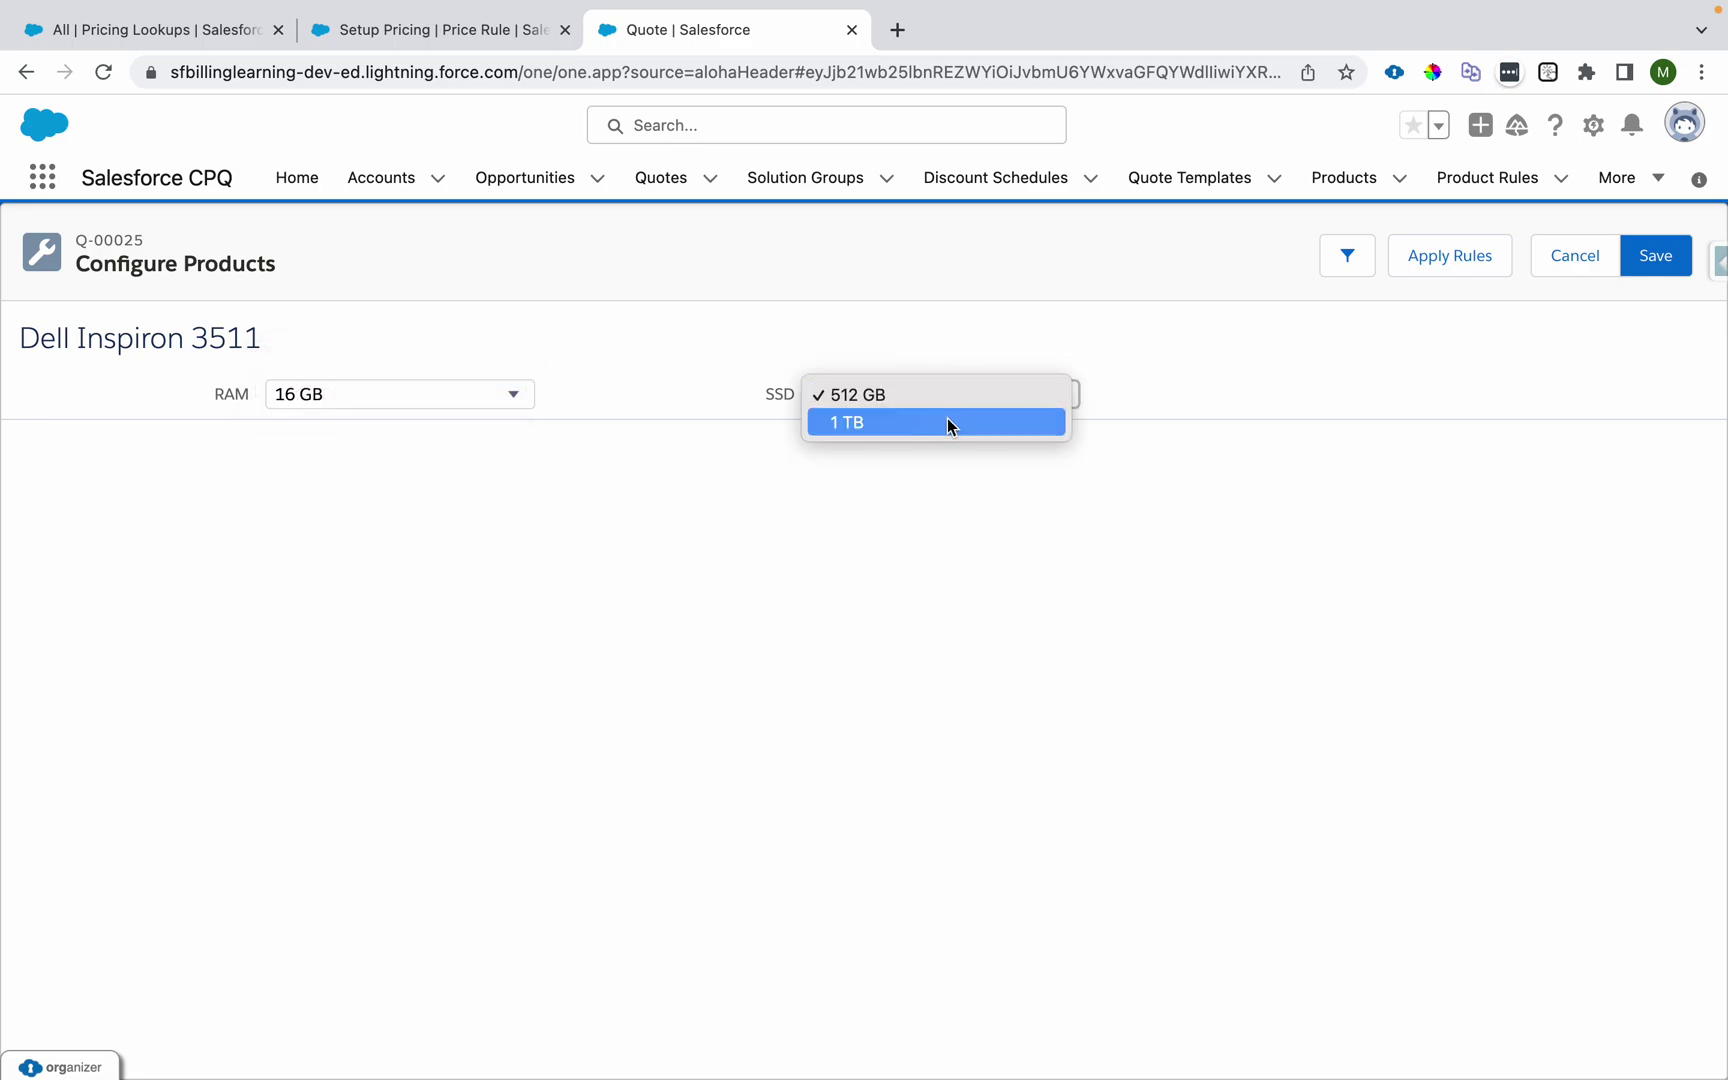
click(949, 424)
click(1655, 262)
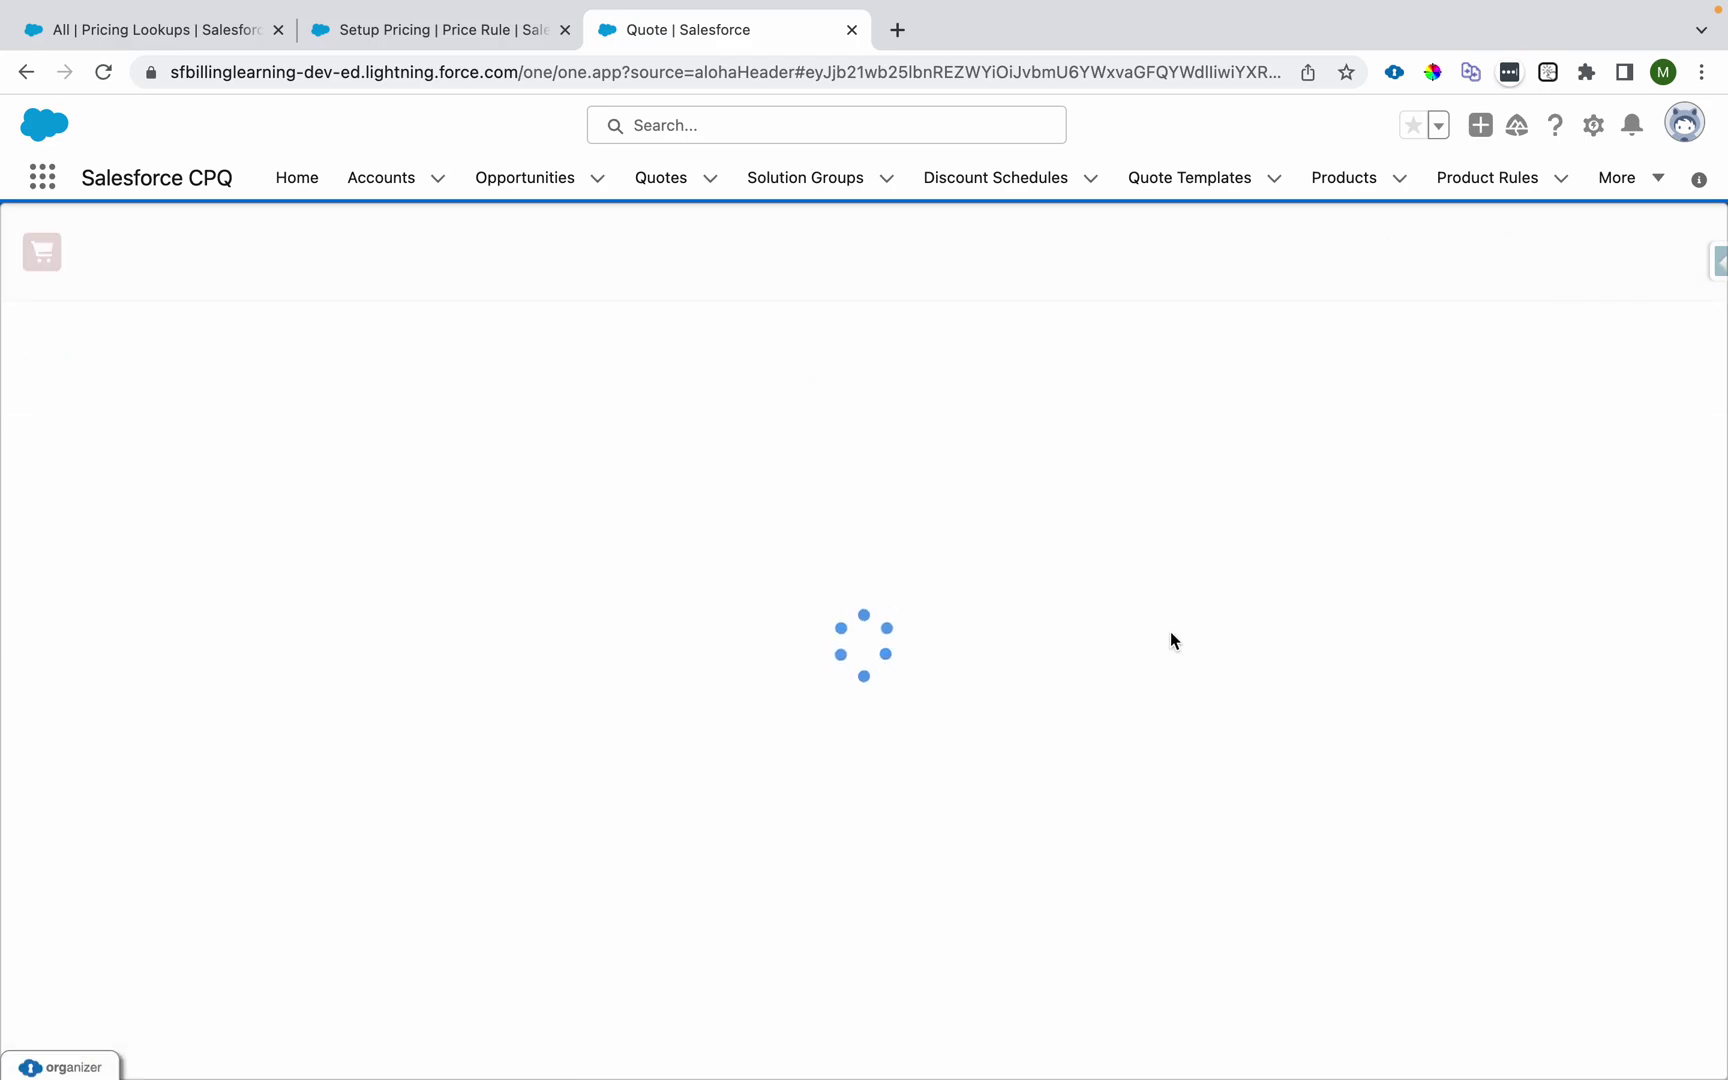
Step: Compare row 2's $660.00 net unit price against the slide's pricing table
click(1318, 486)
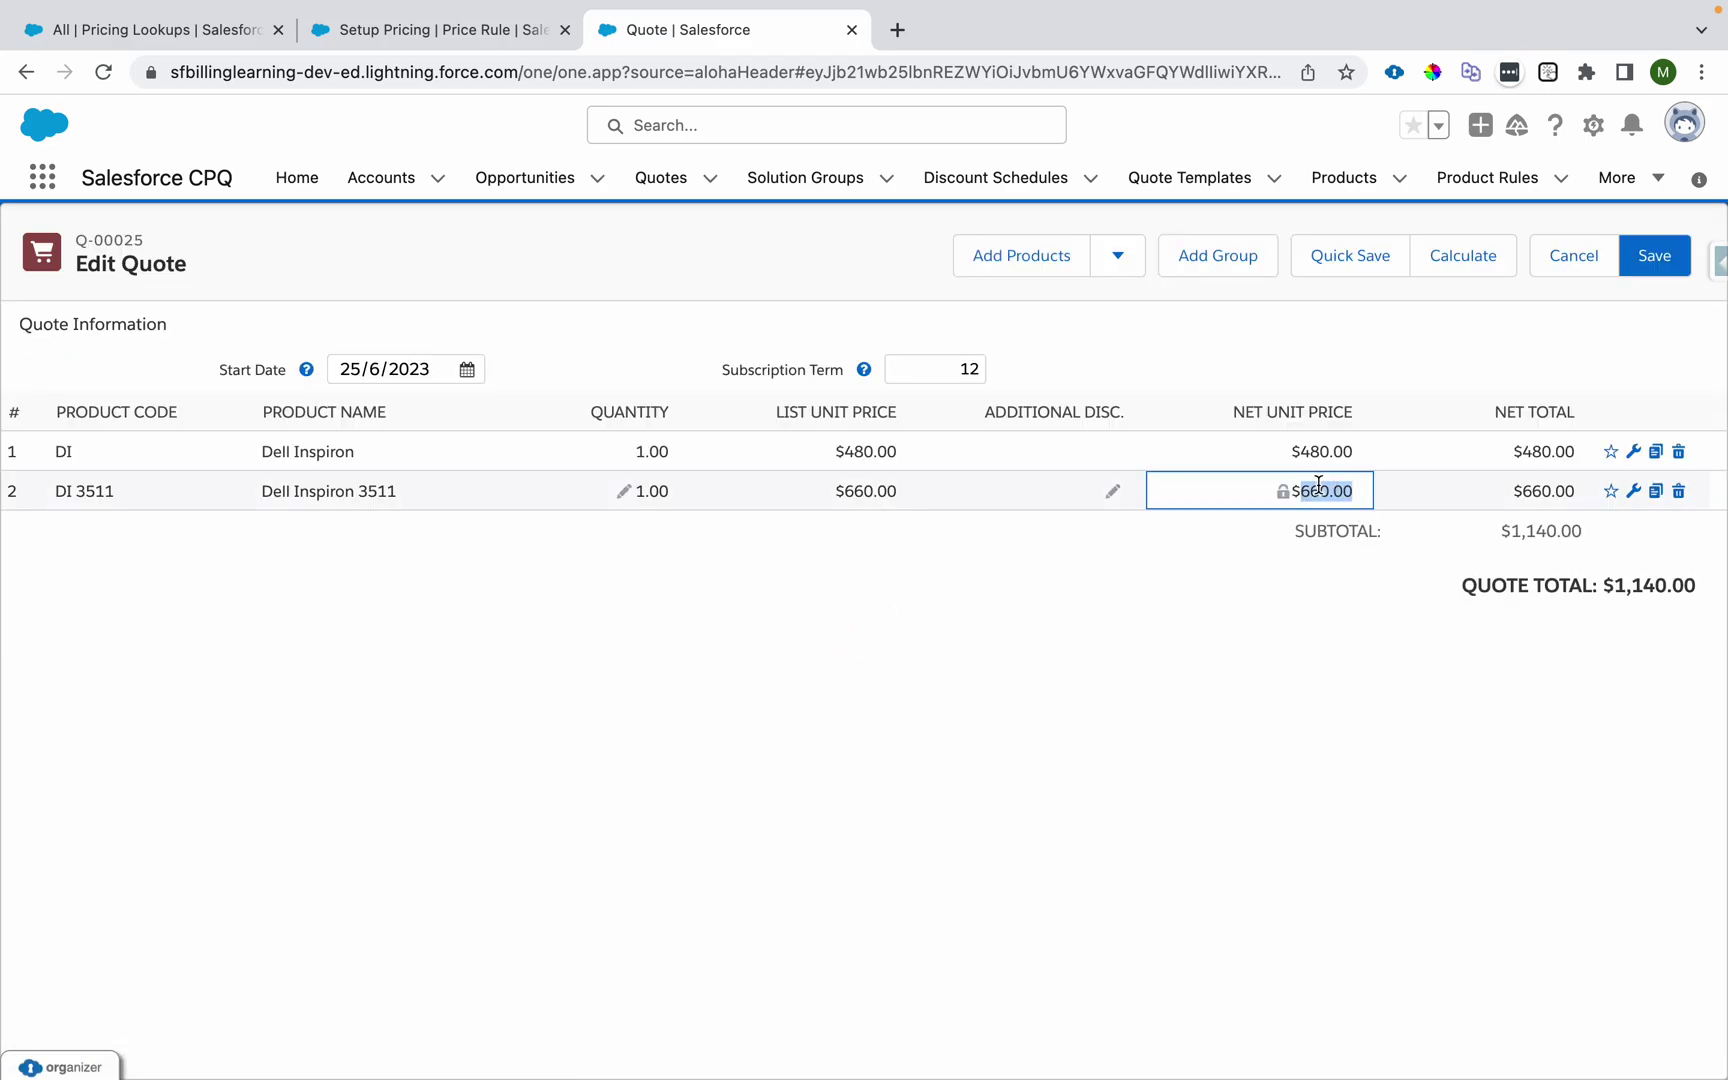
key(ctrl+Left)
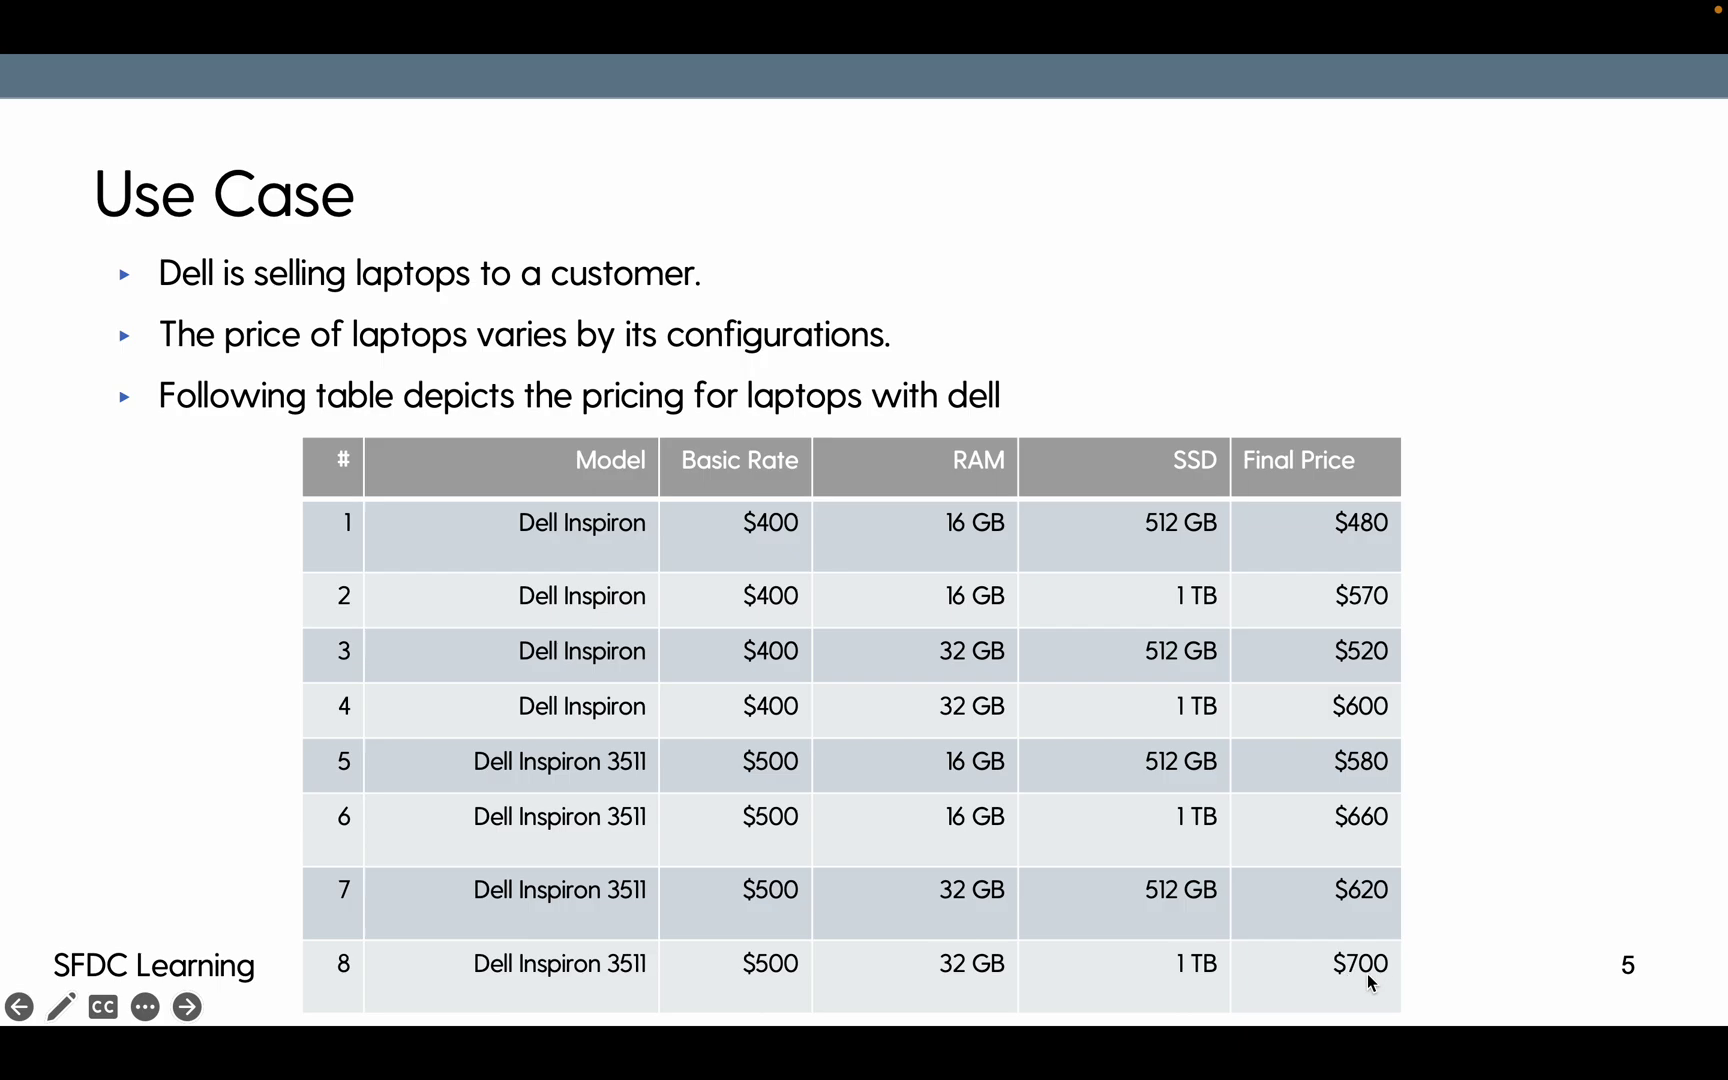
key(ctrl+Right)
Step: Reconfigure Dell Inspiron 3511 with 32 GB RAM and 1 TB SSD and save
click(1633, 491)
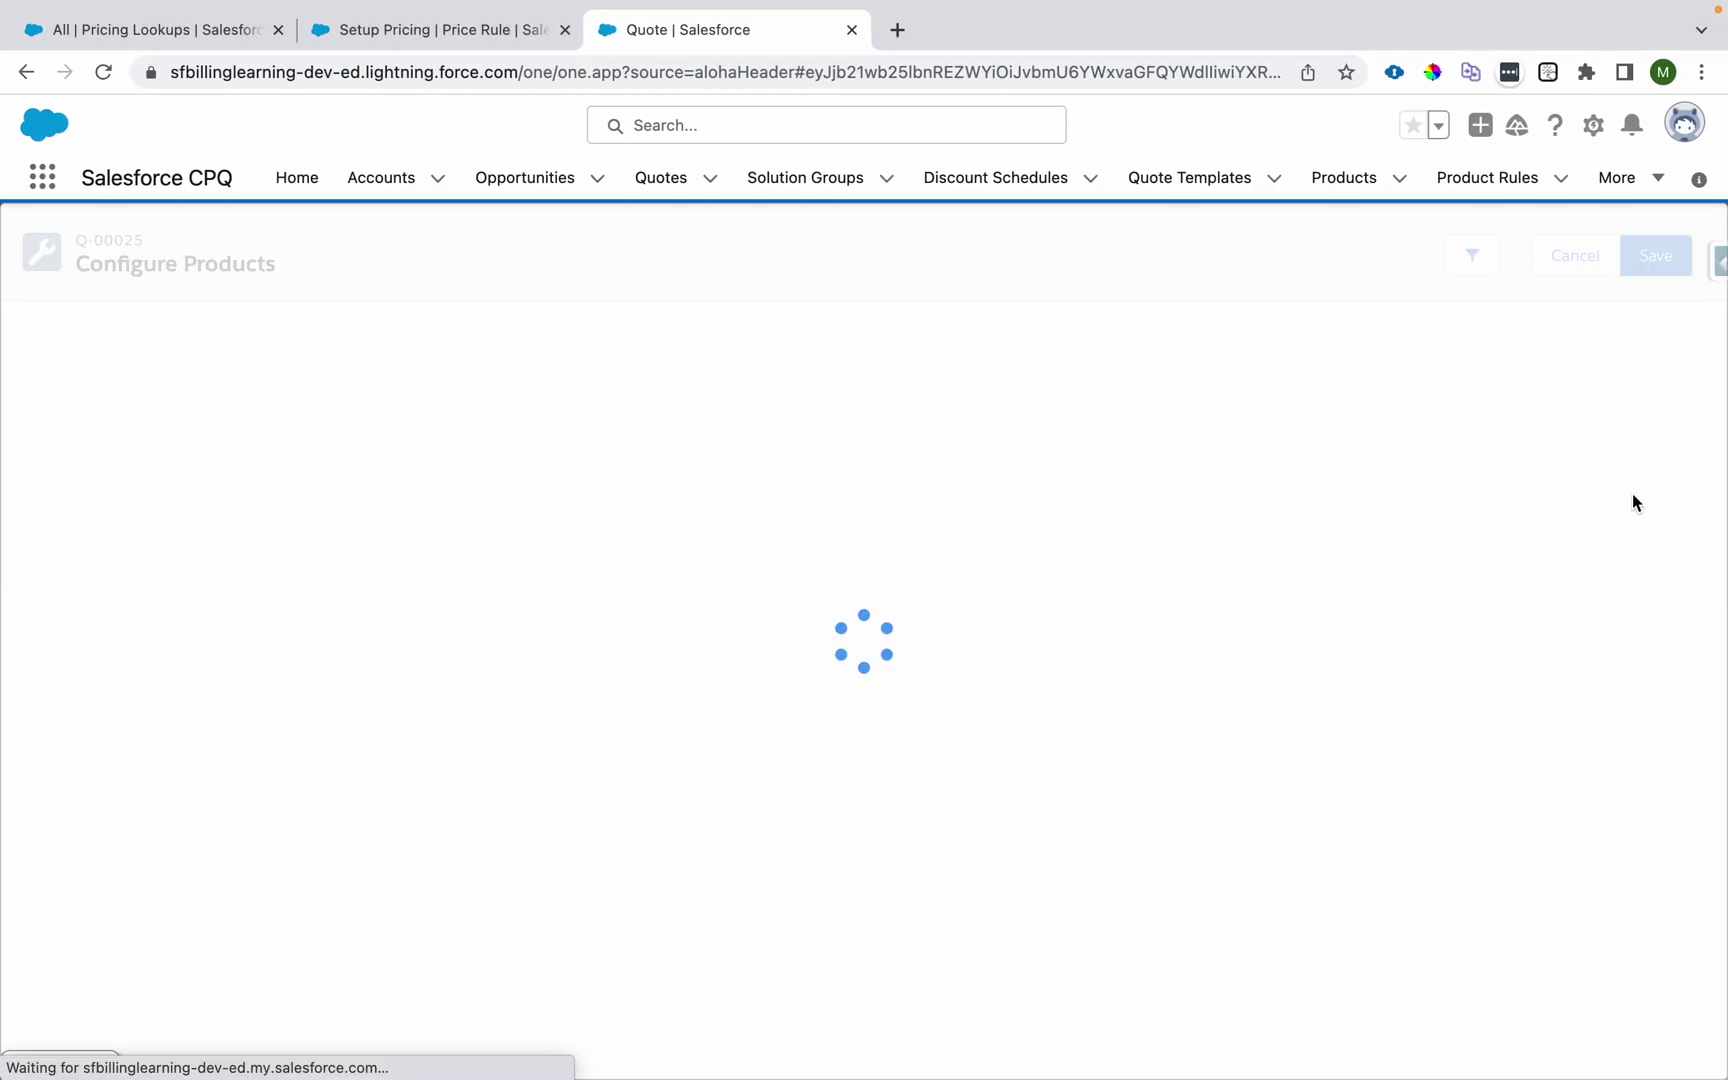
click(836, 404)
drag(883, 370, 870, 402)
click(870, 402)
click(463, 396)
click(455, 420)
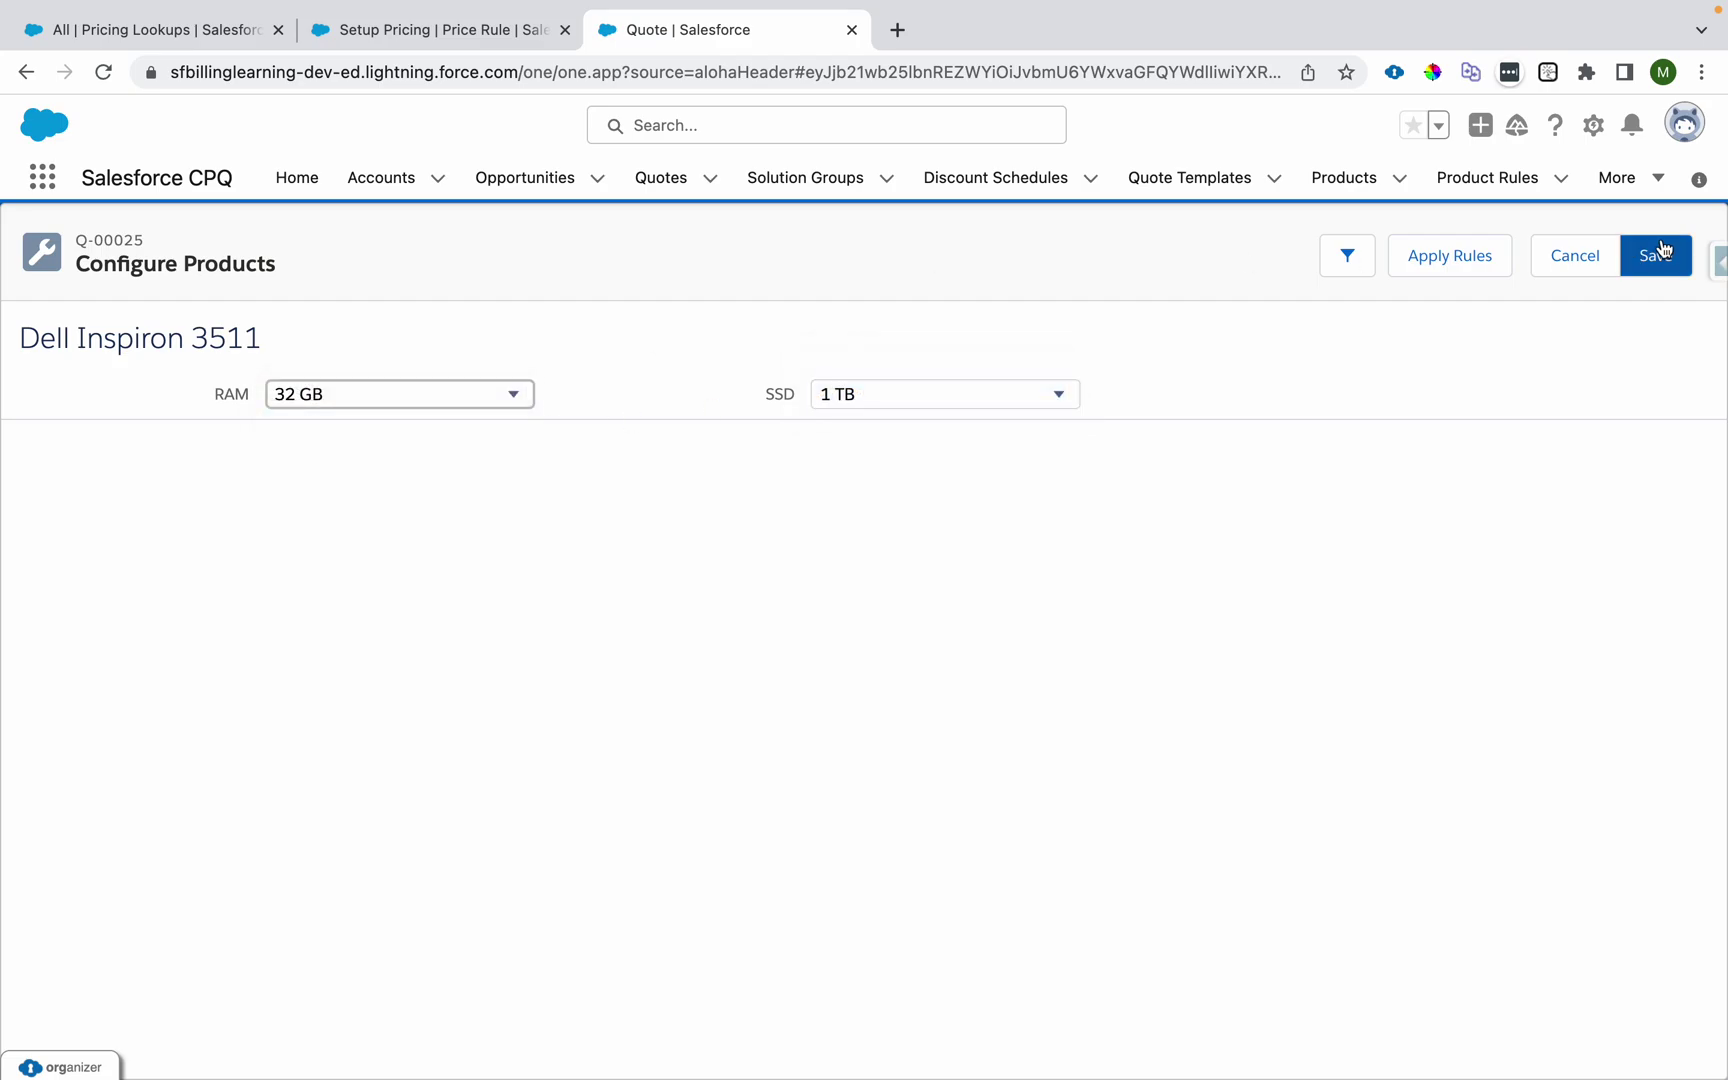
click(1662, 250)
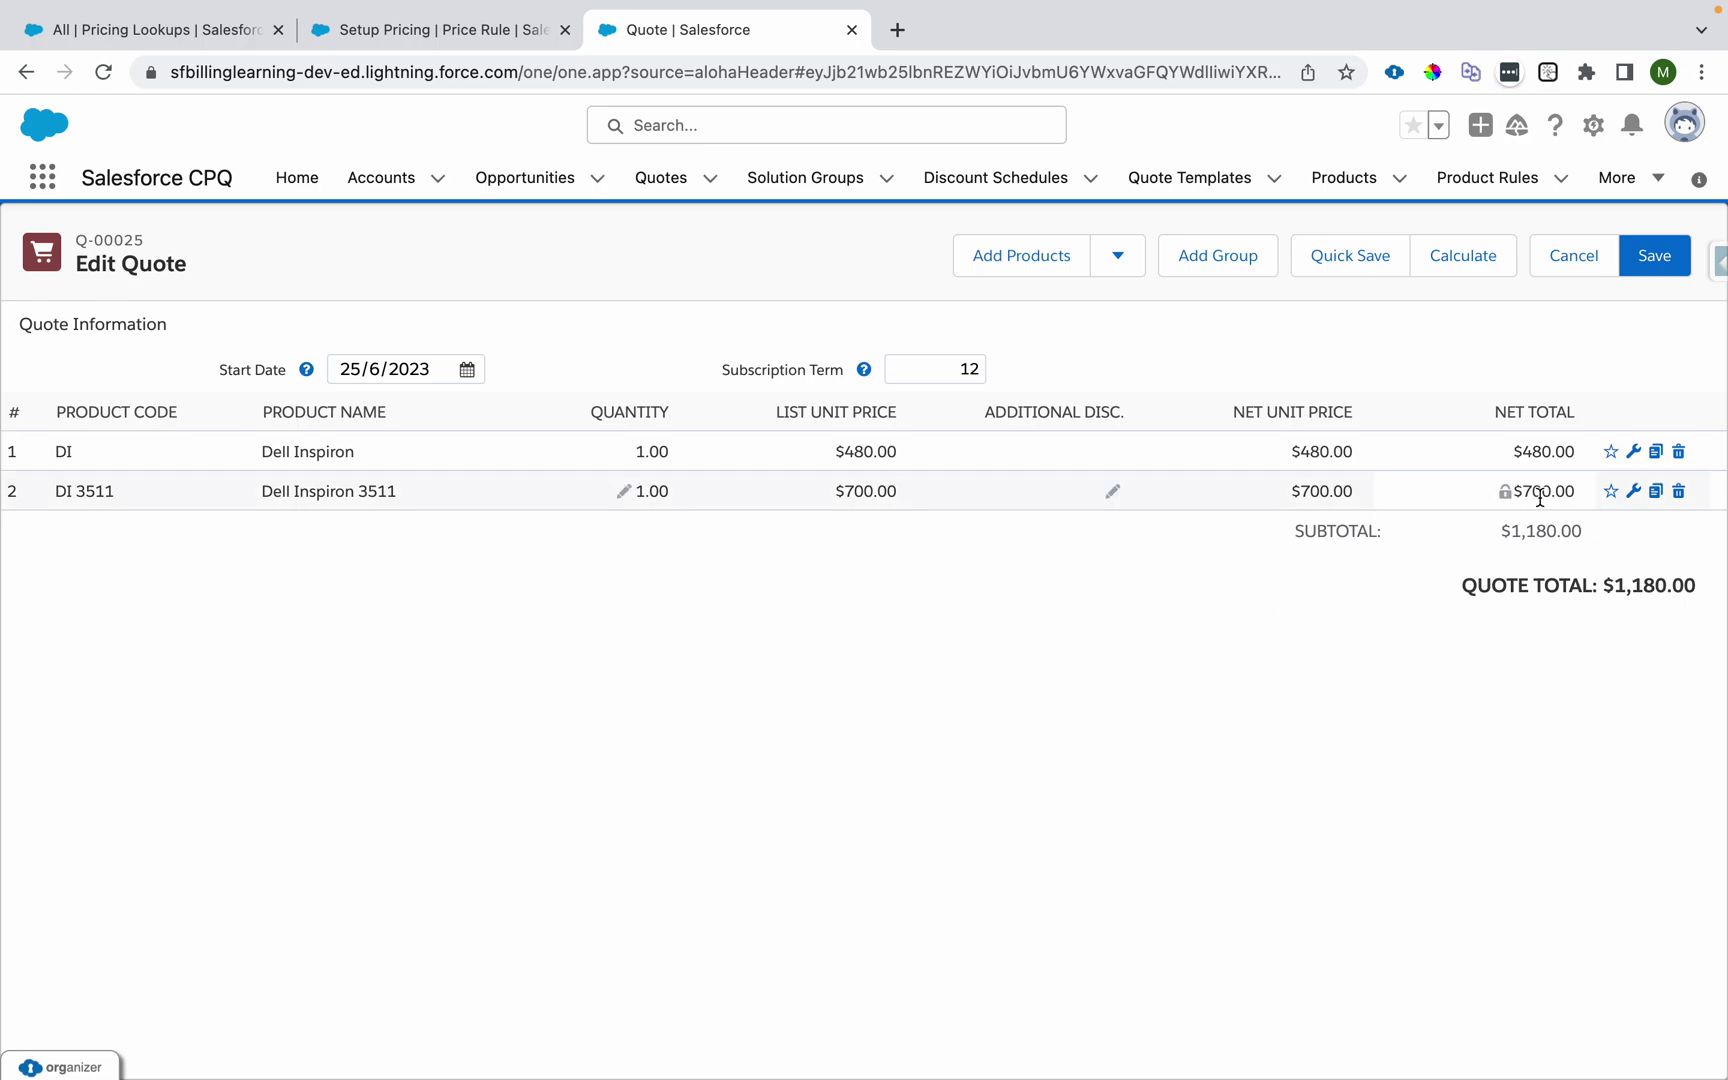
Step: Reconfigure the Dell Inspiron line with 32 GB RAM and 1 TB SSD and save
click(1633, 451)
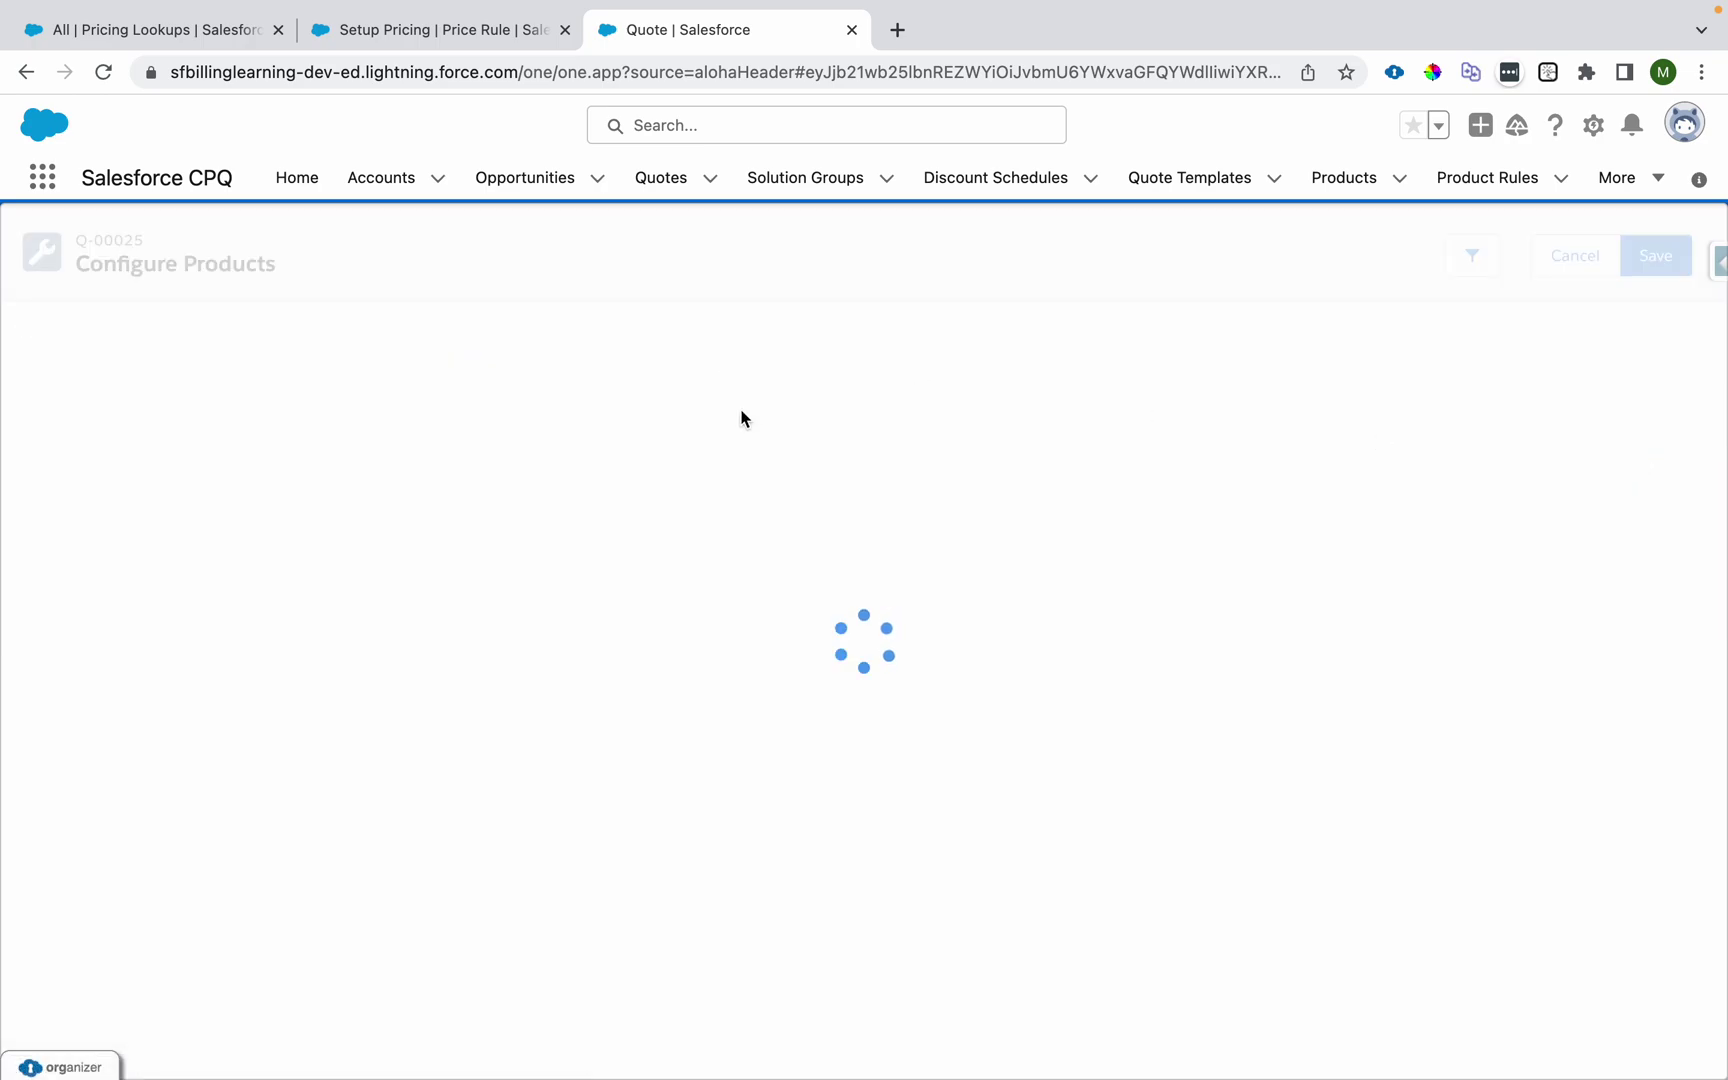
click(514, 402)
click(494, 423)
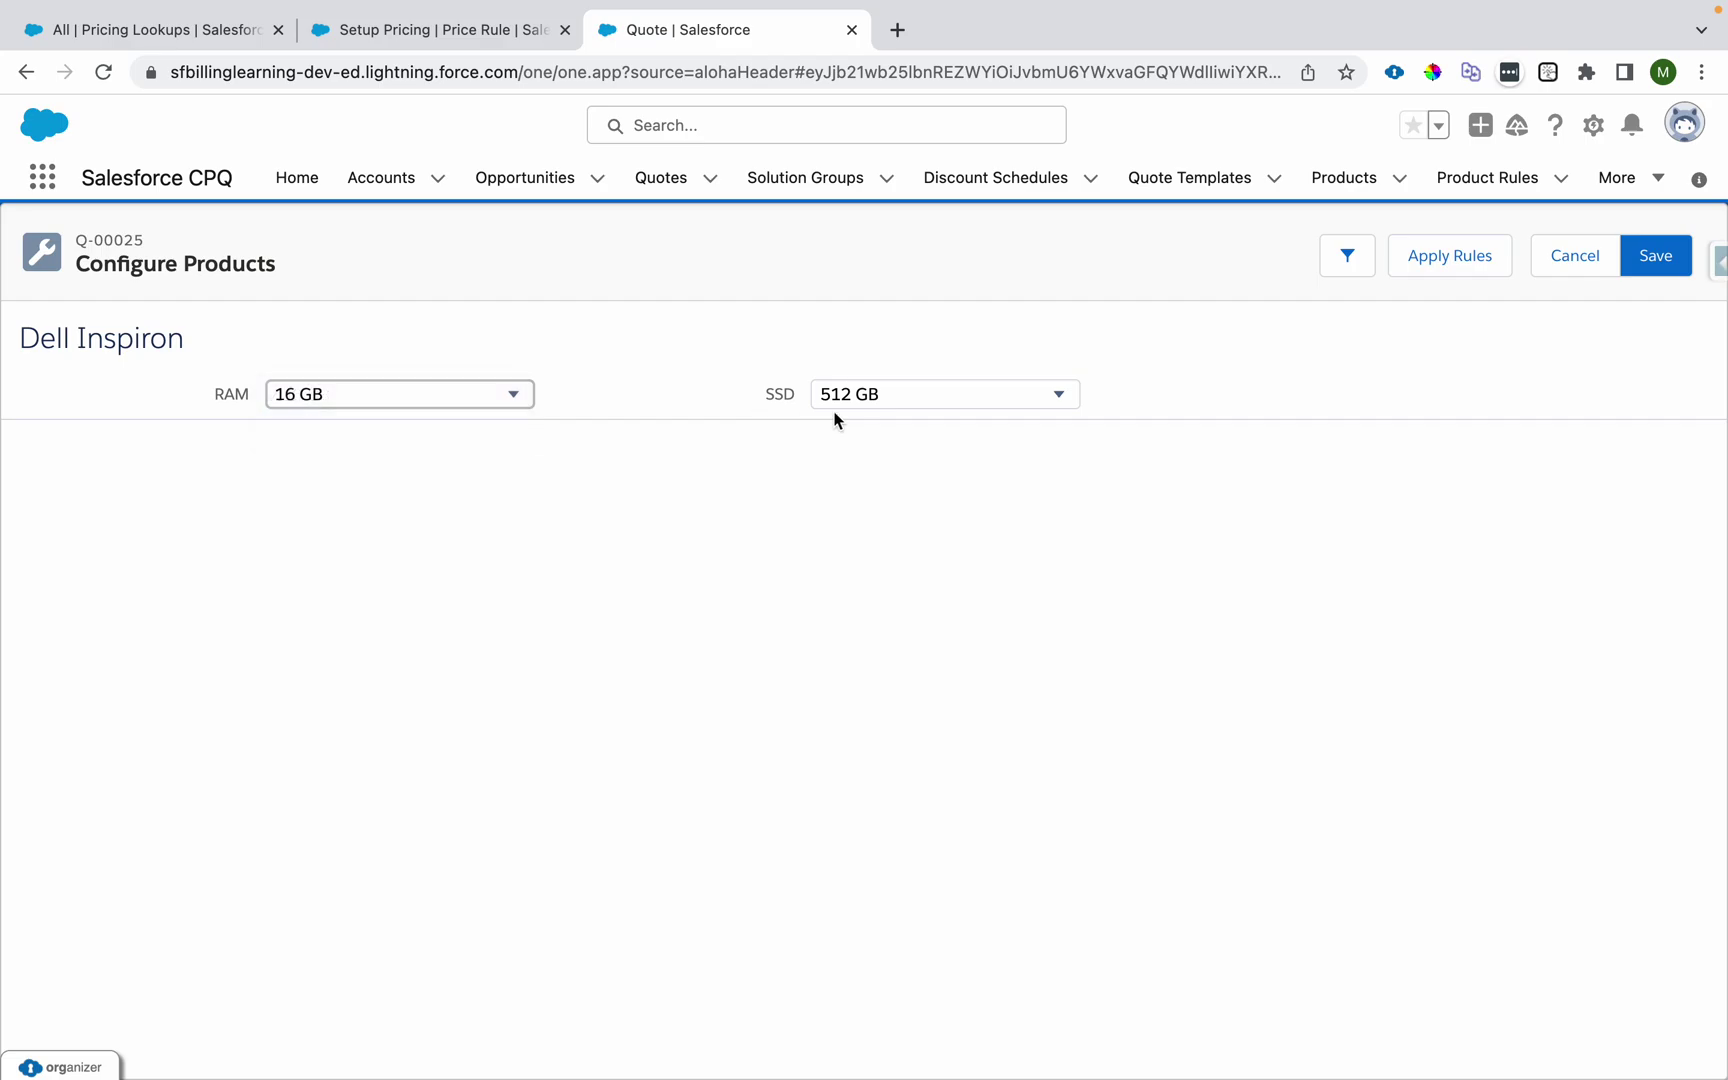
click(870, 394)
click(864, 425)
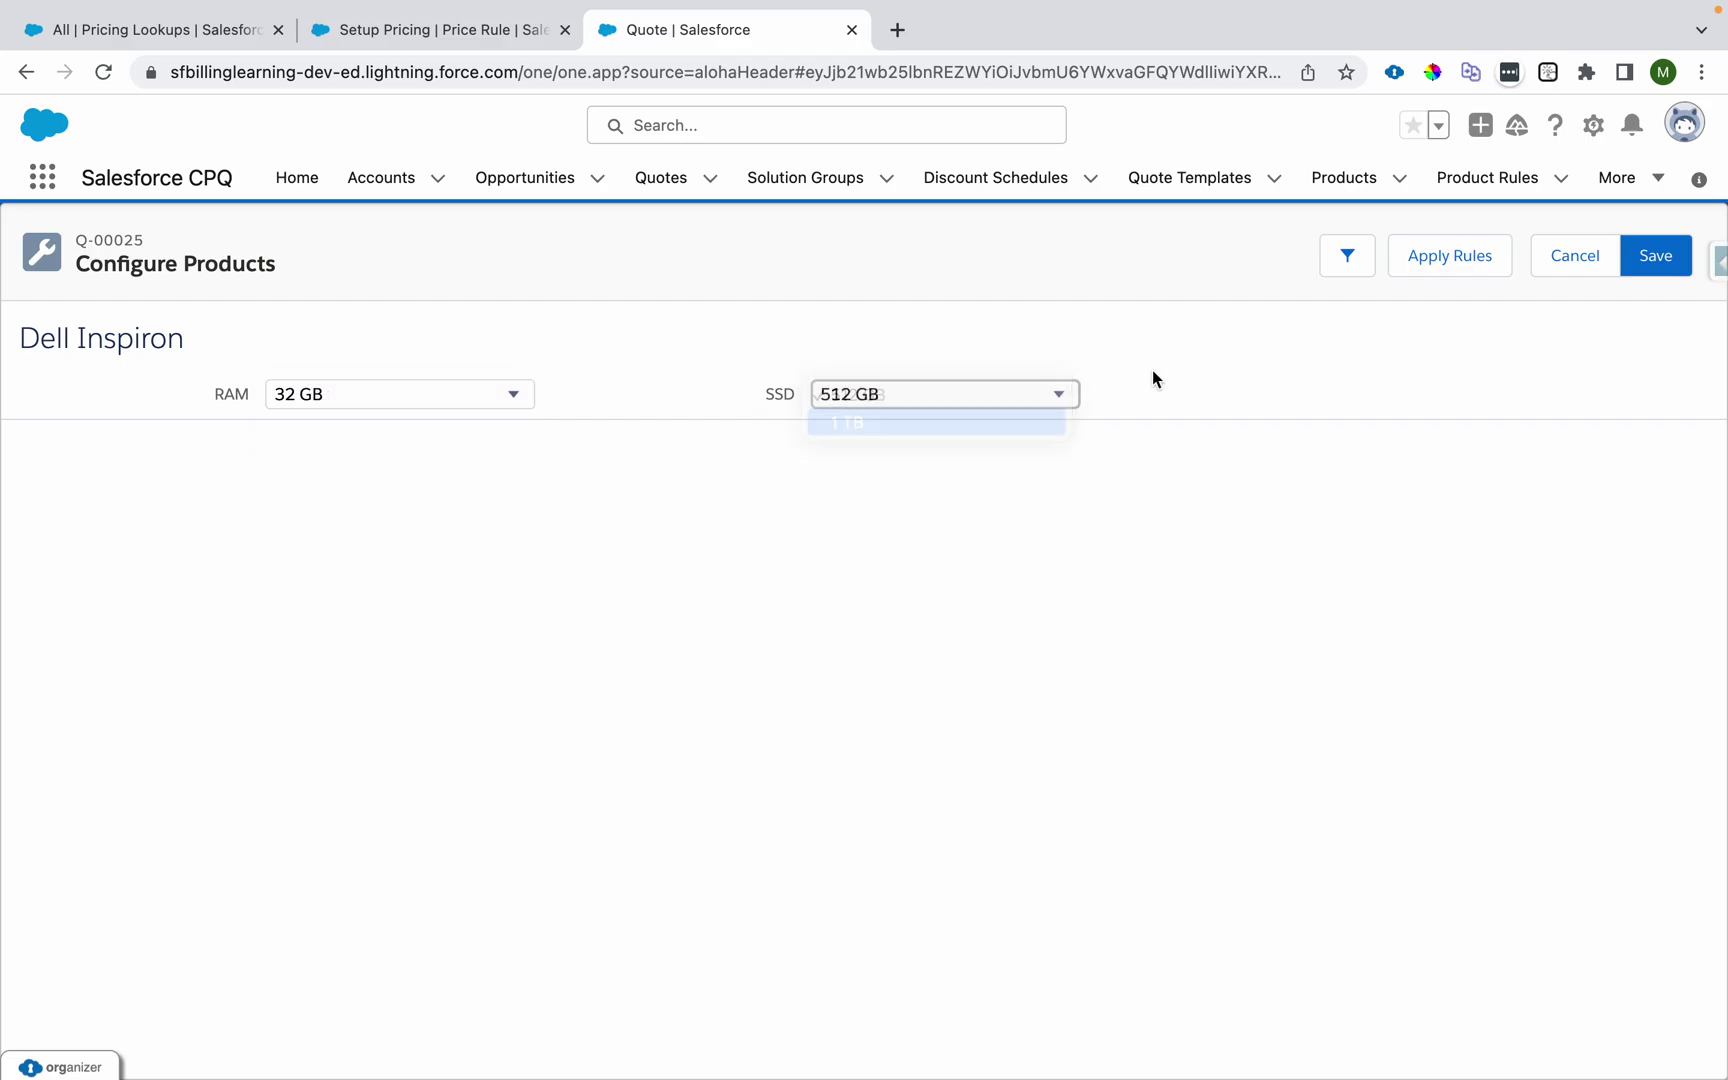
click(1652, 256)
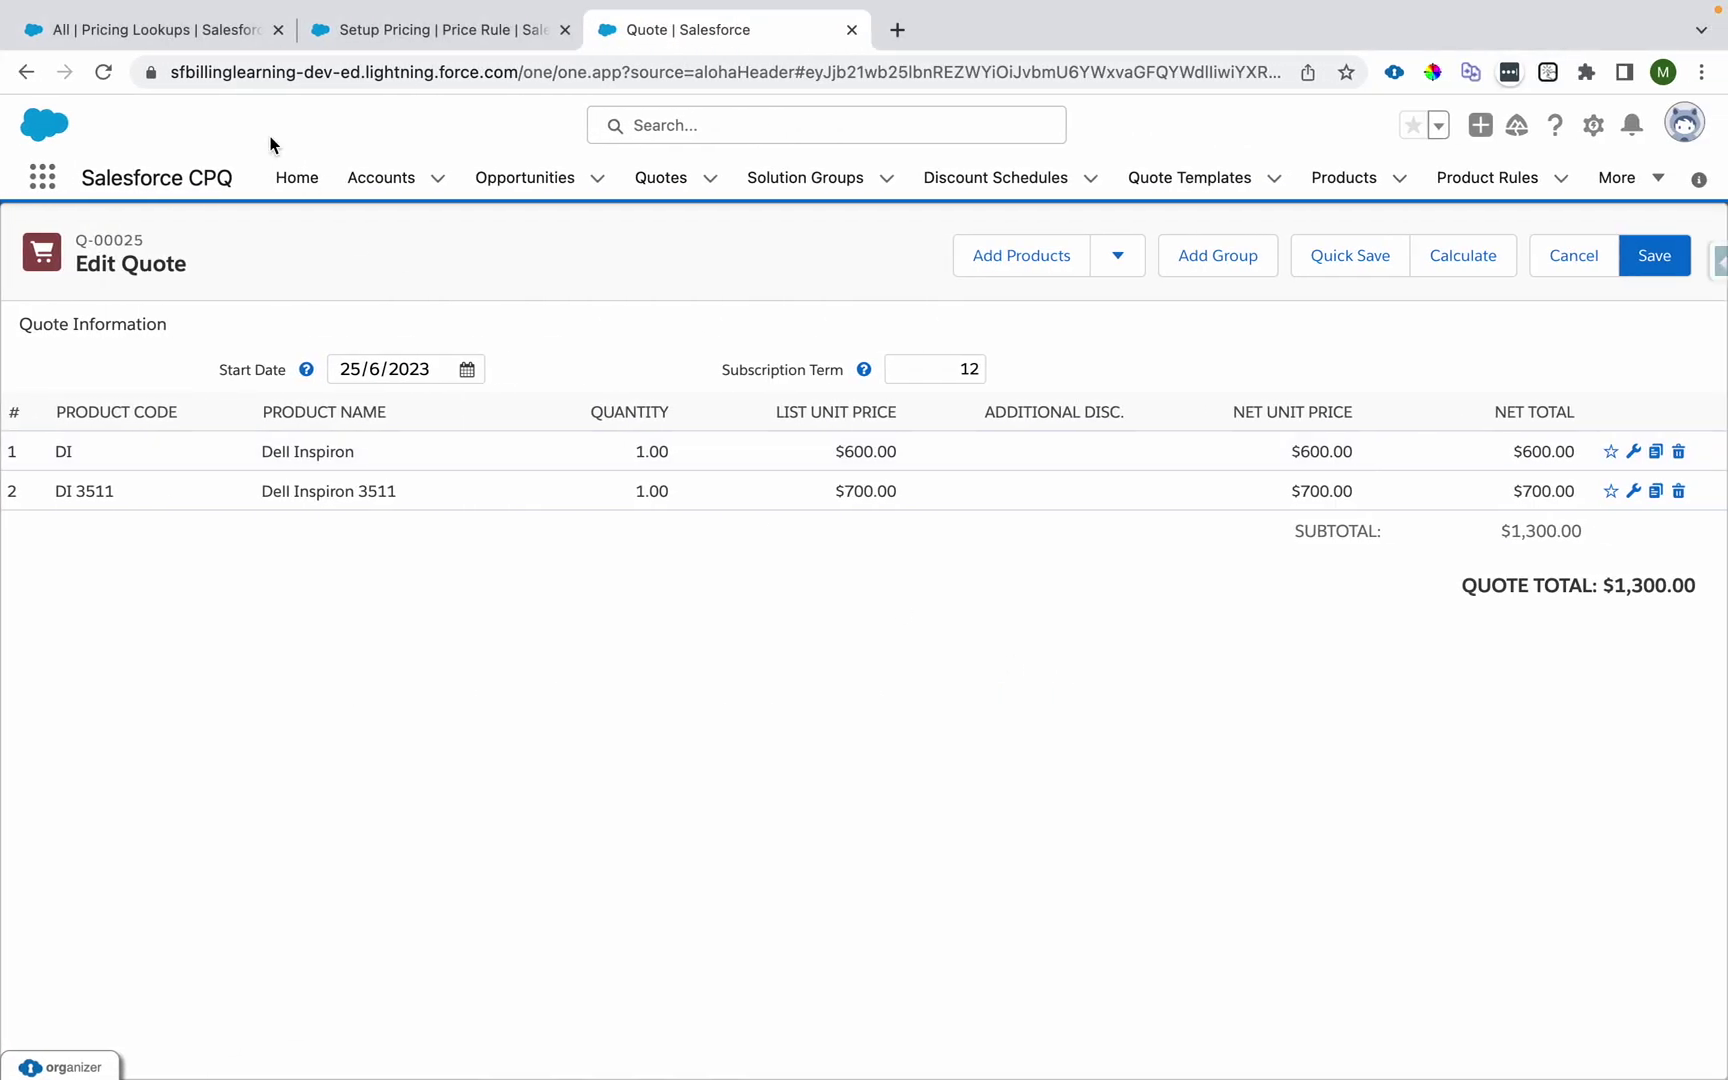
Step: Sort the Pricing Lookups list by SSD, then return to the Setup Pricing price rule
click(217, 32)
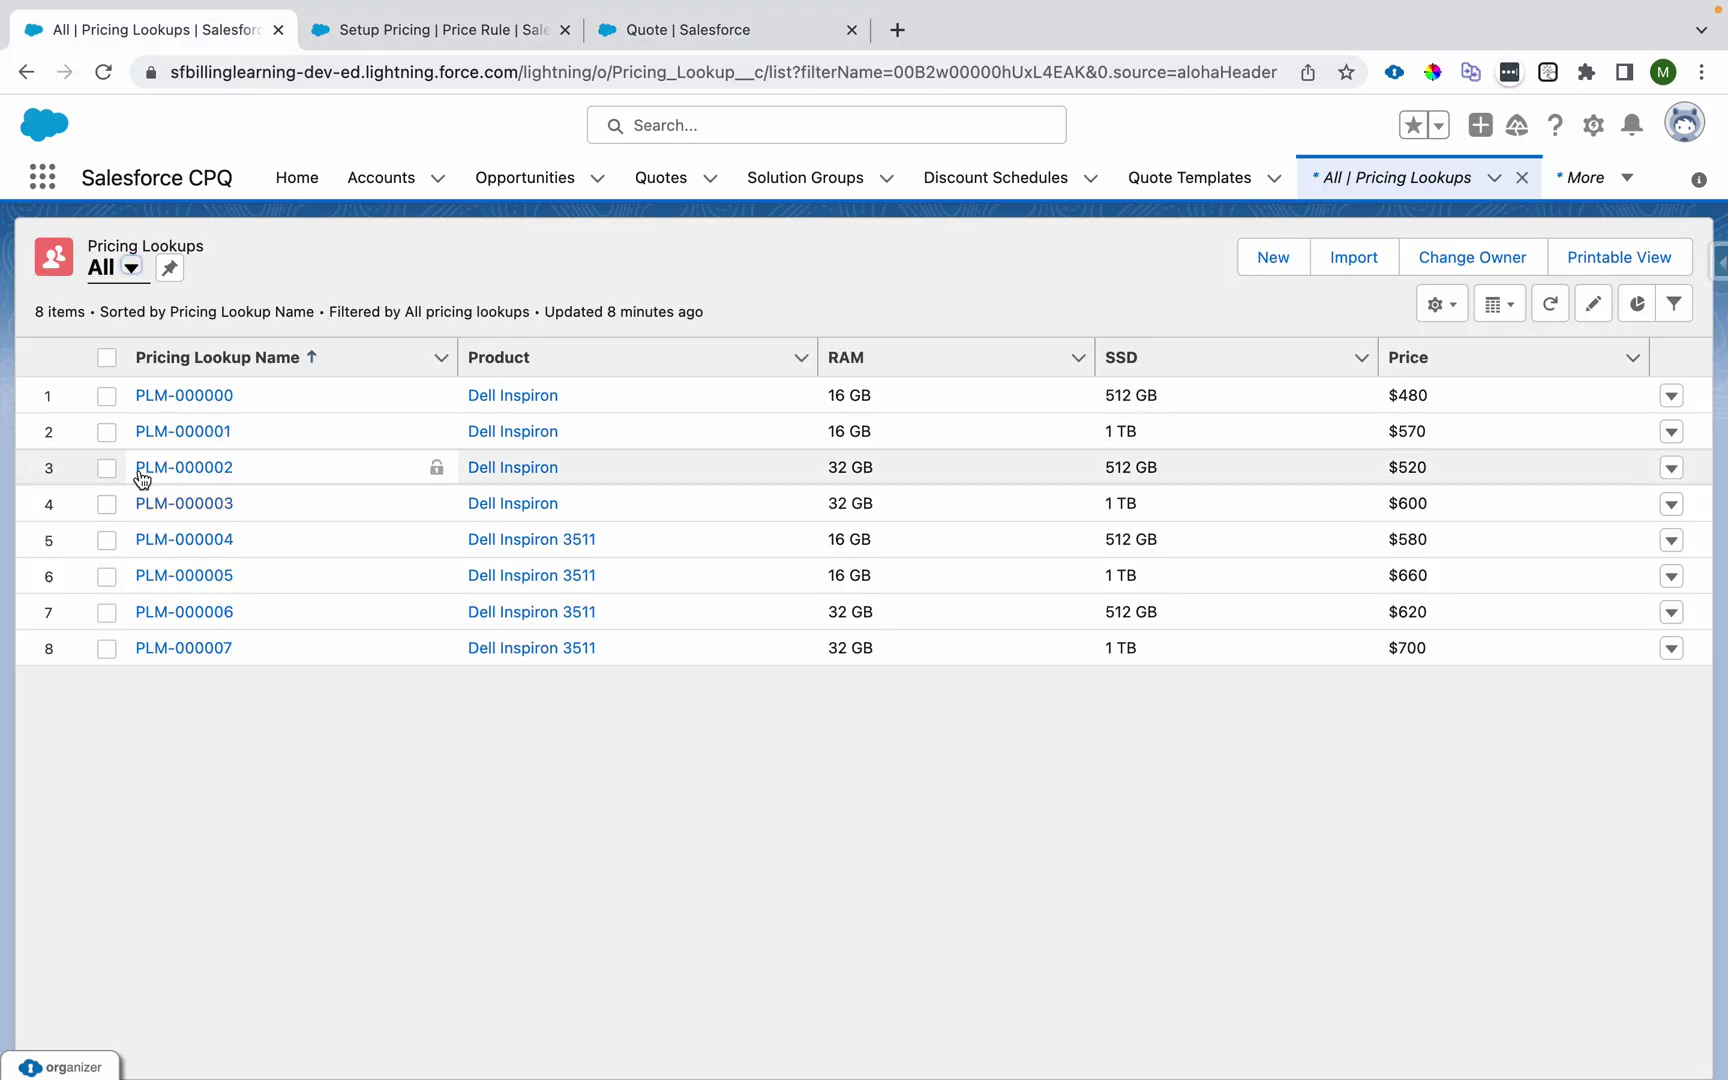
click(96, 243)
click(224, 239)
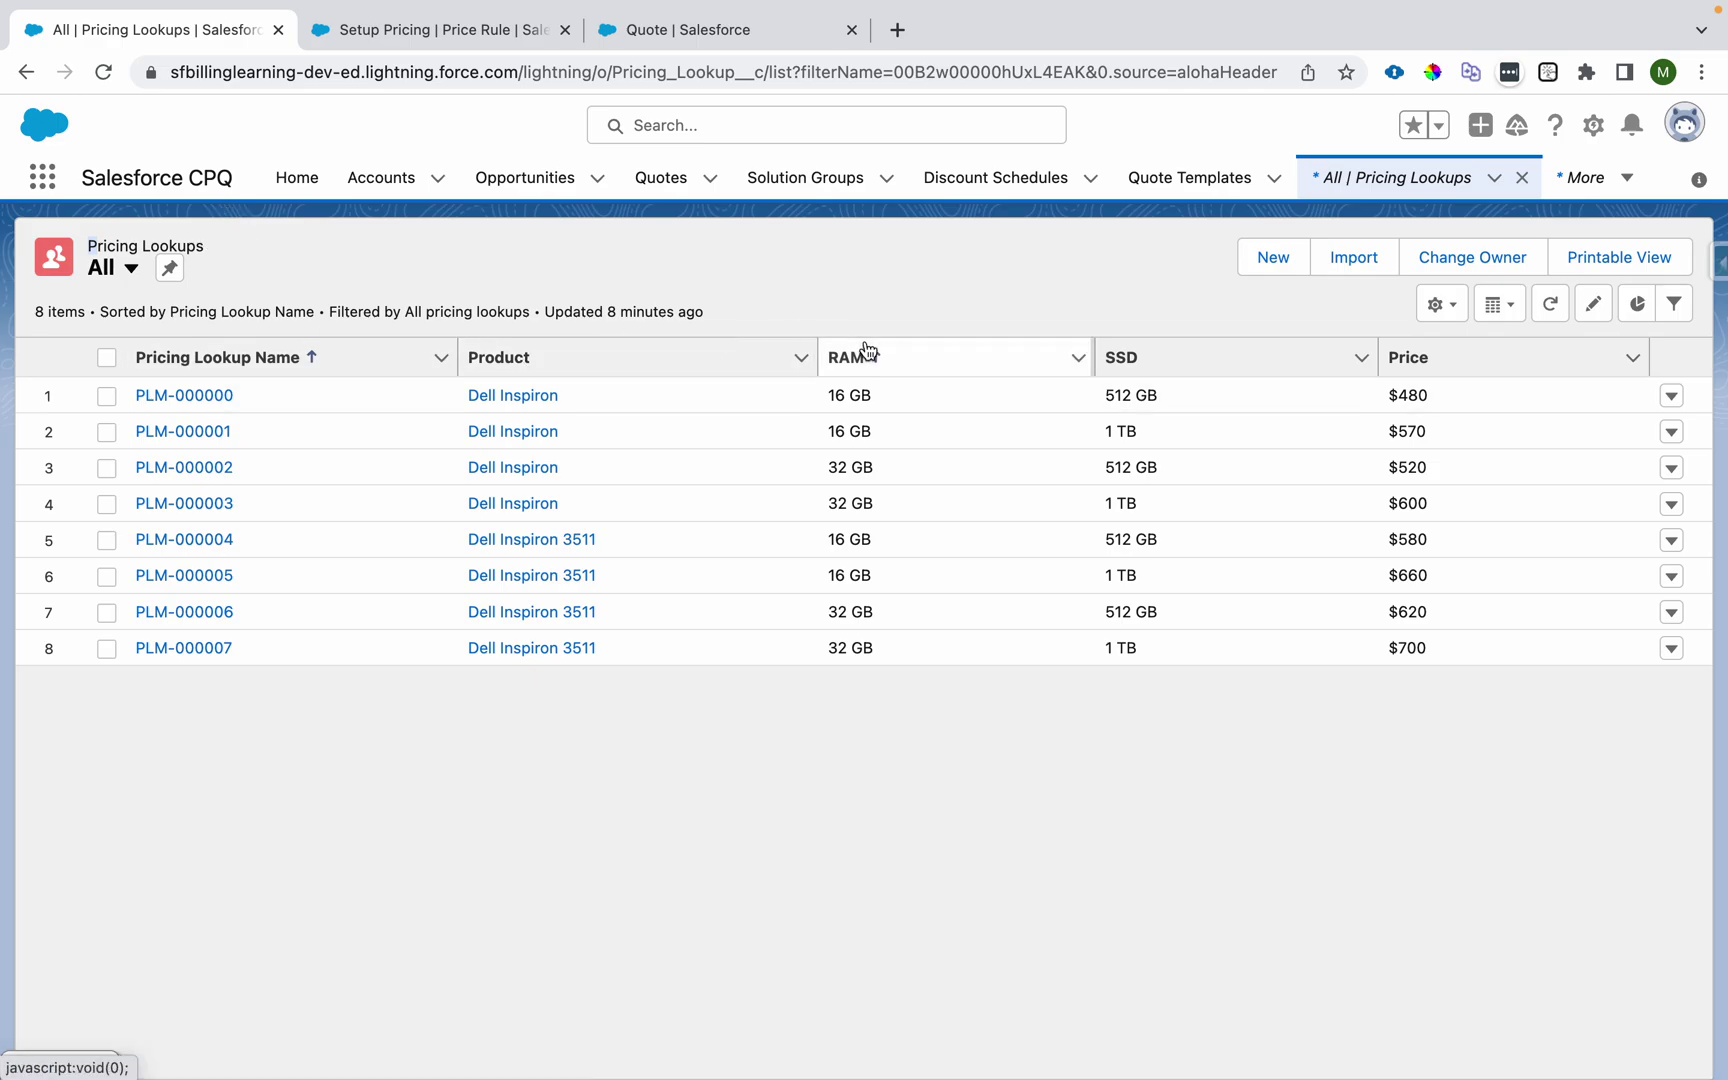
click(505, 370)
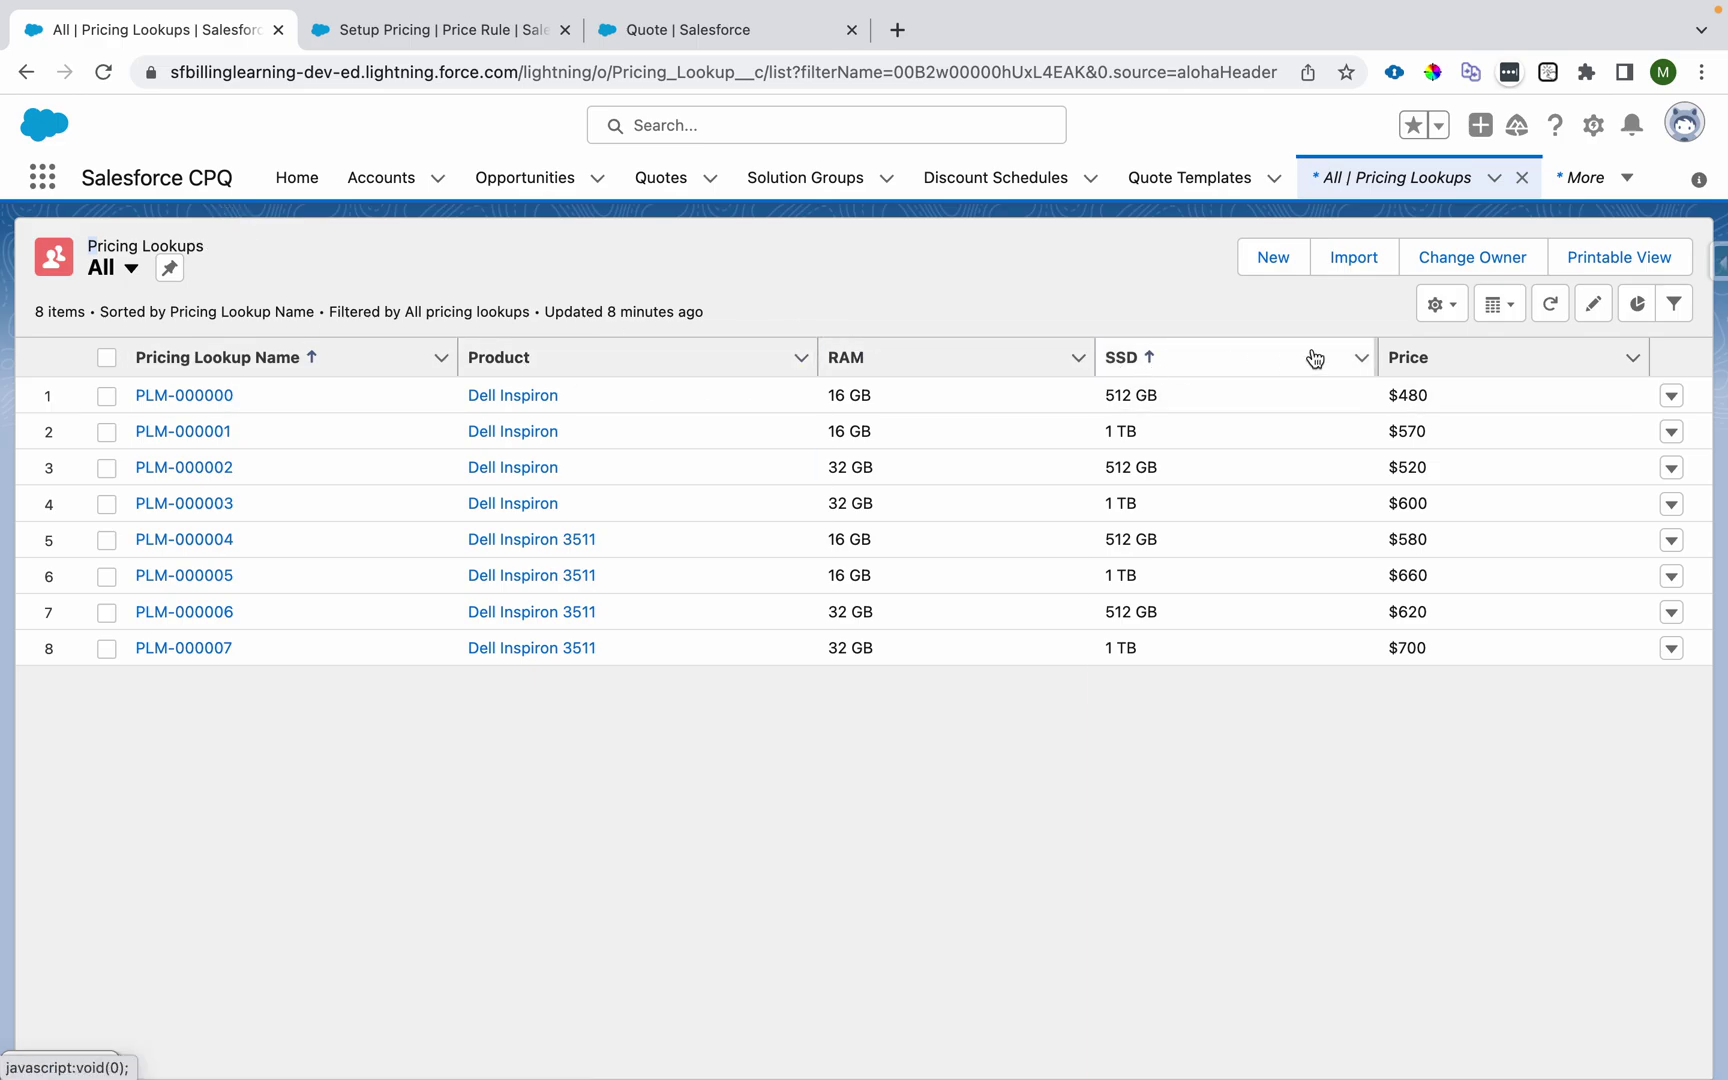
click(526, 36)
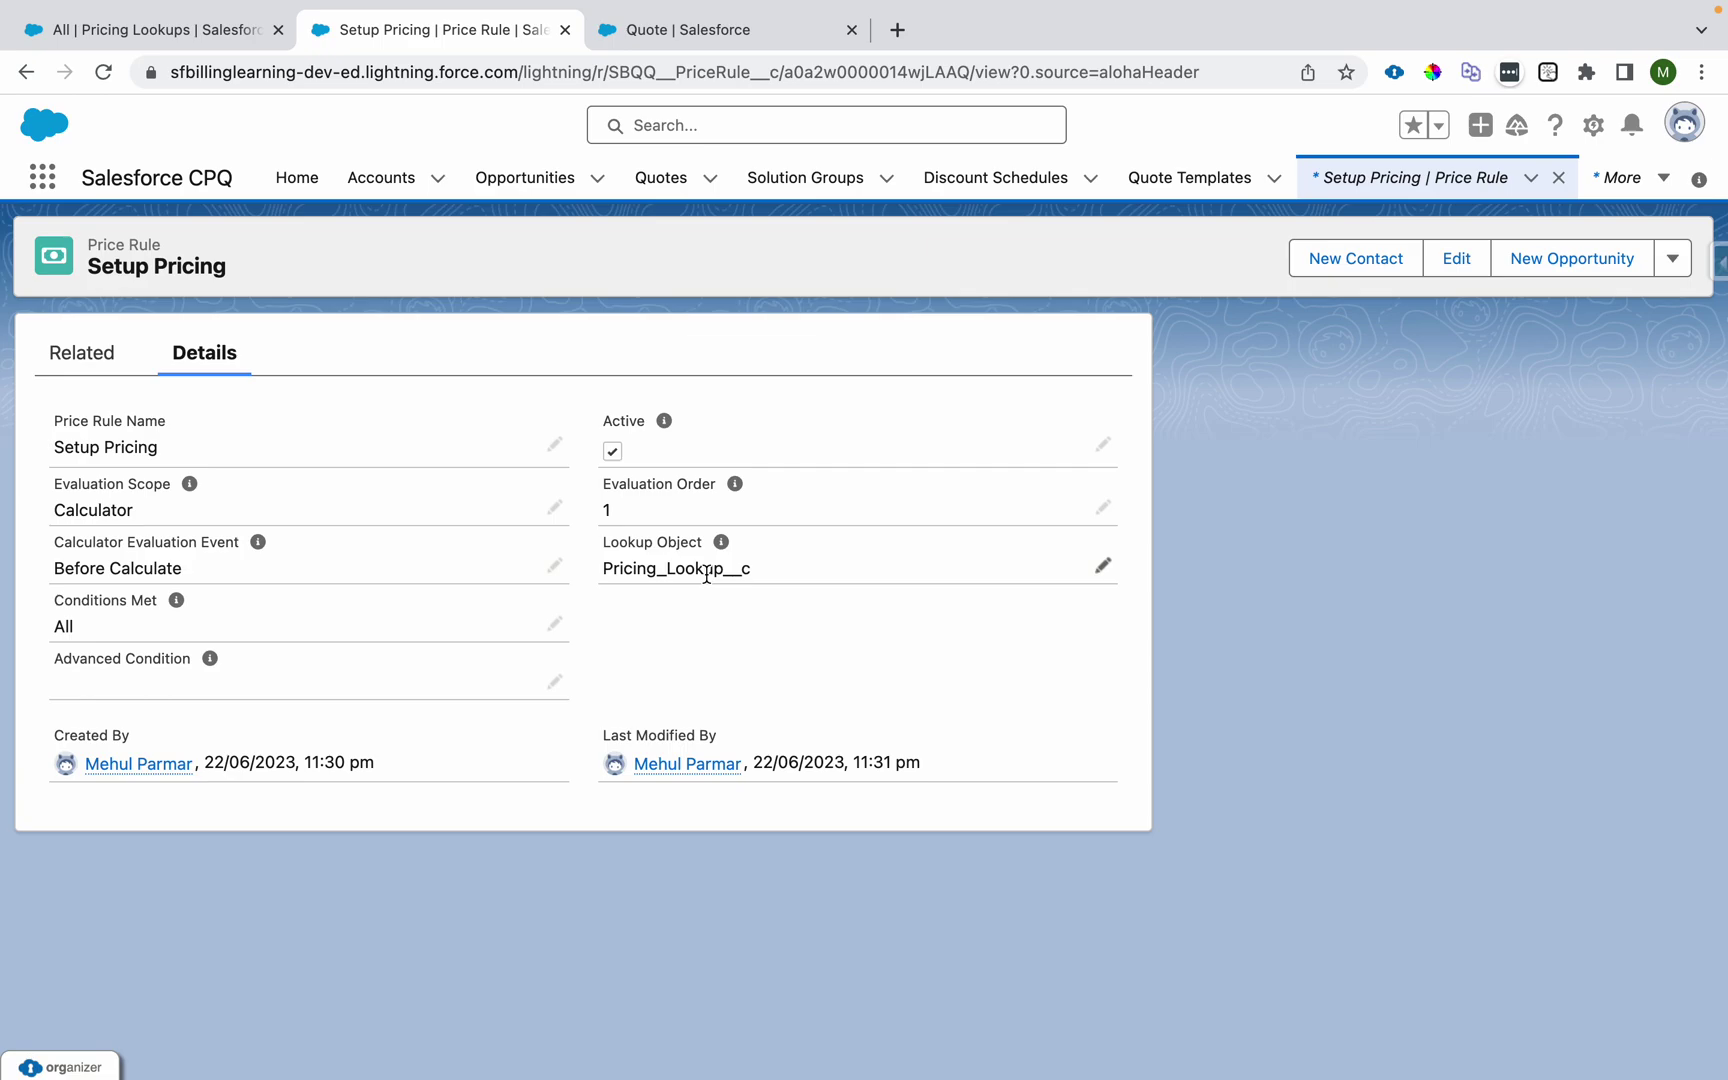
Step: Highlight the Pricing_Lookup__c lookup object, then open the full Price Conditions list
drag(605, 575, 772, 568)
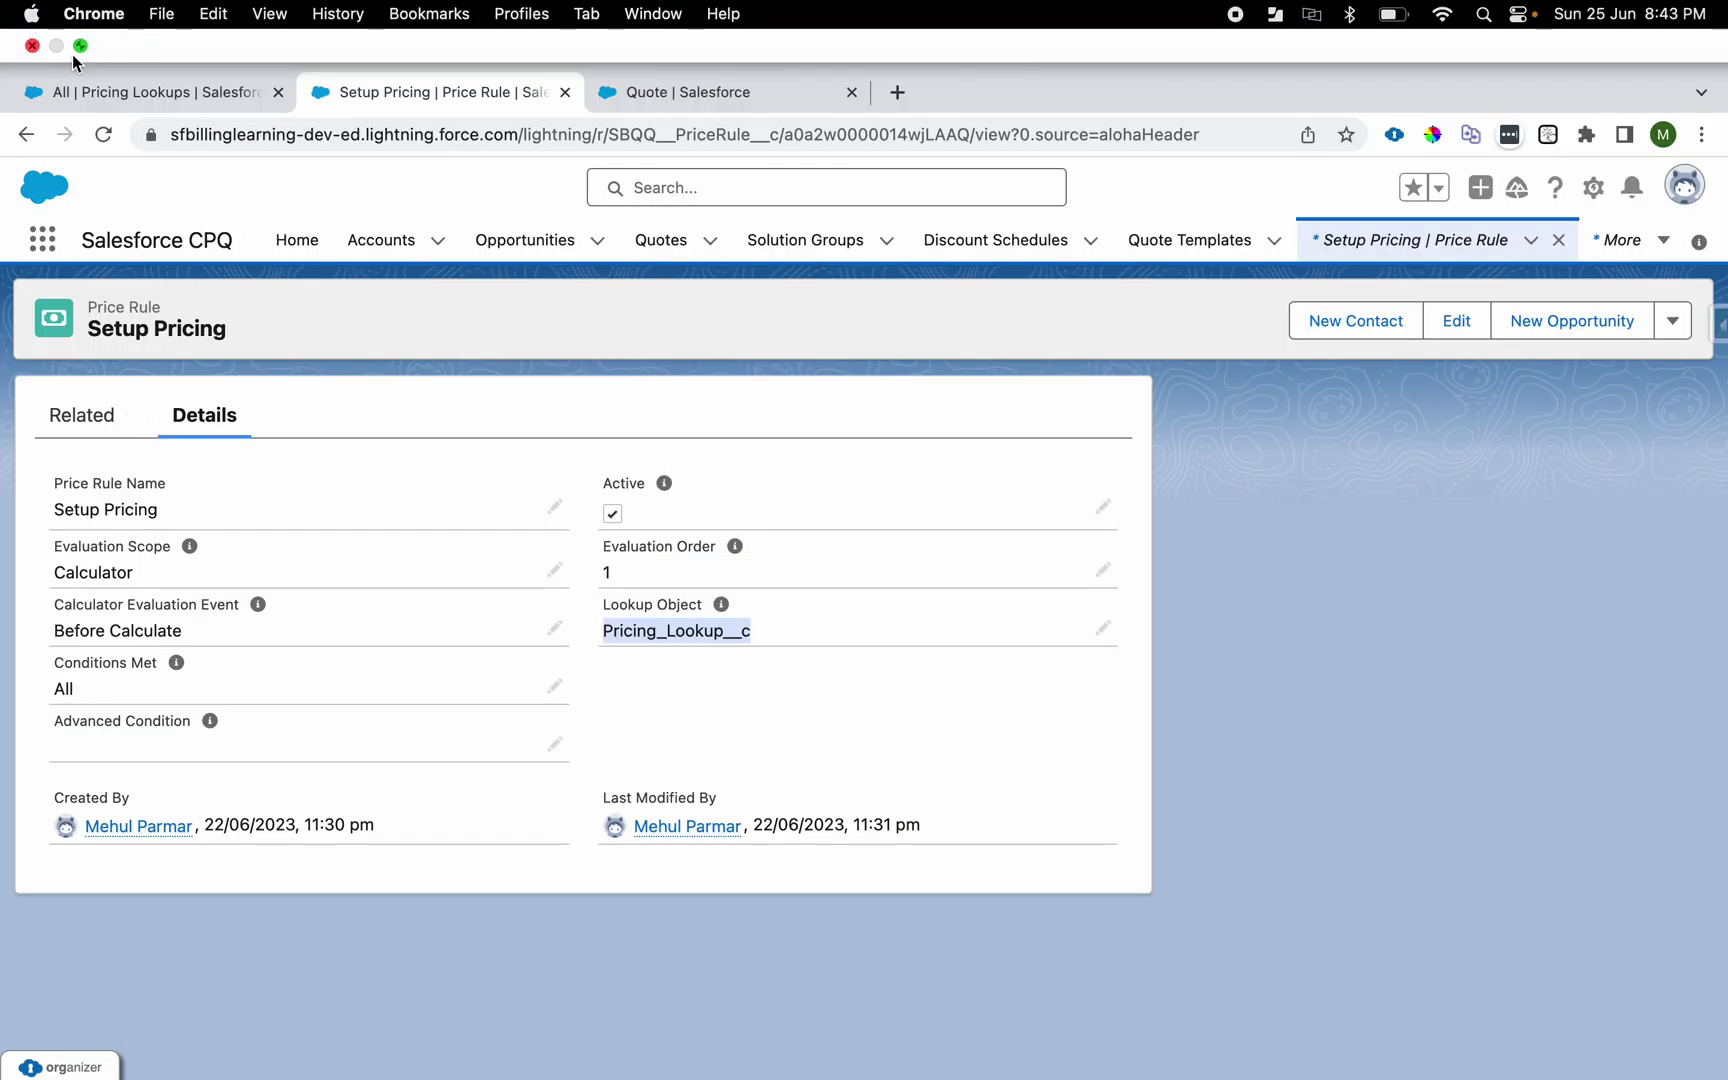
click(95, 29)
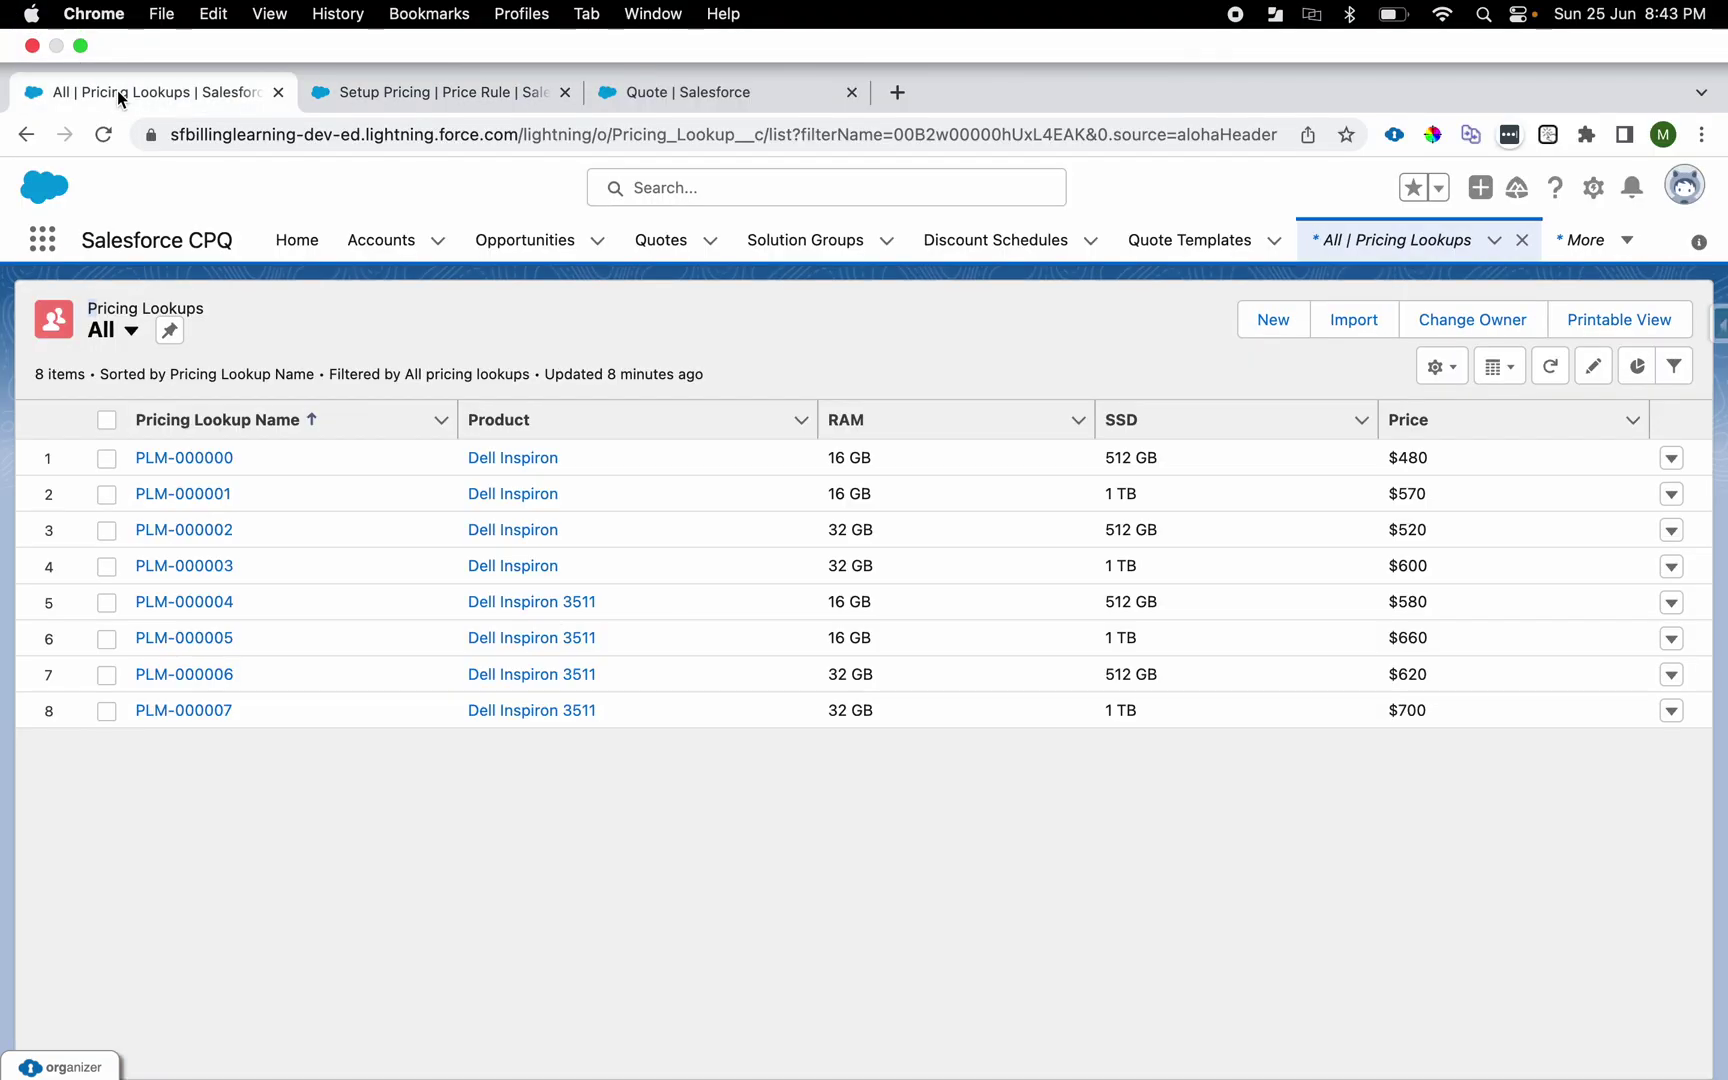
click(355, 30)
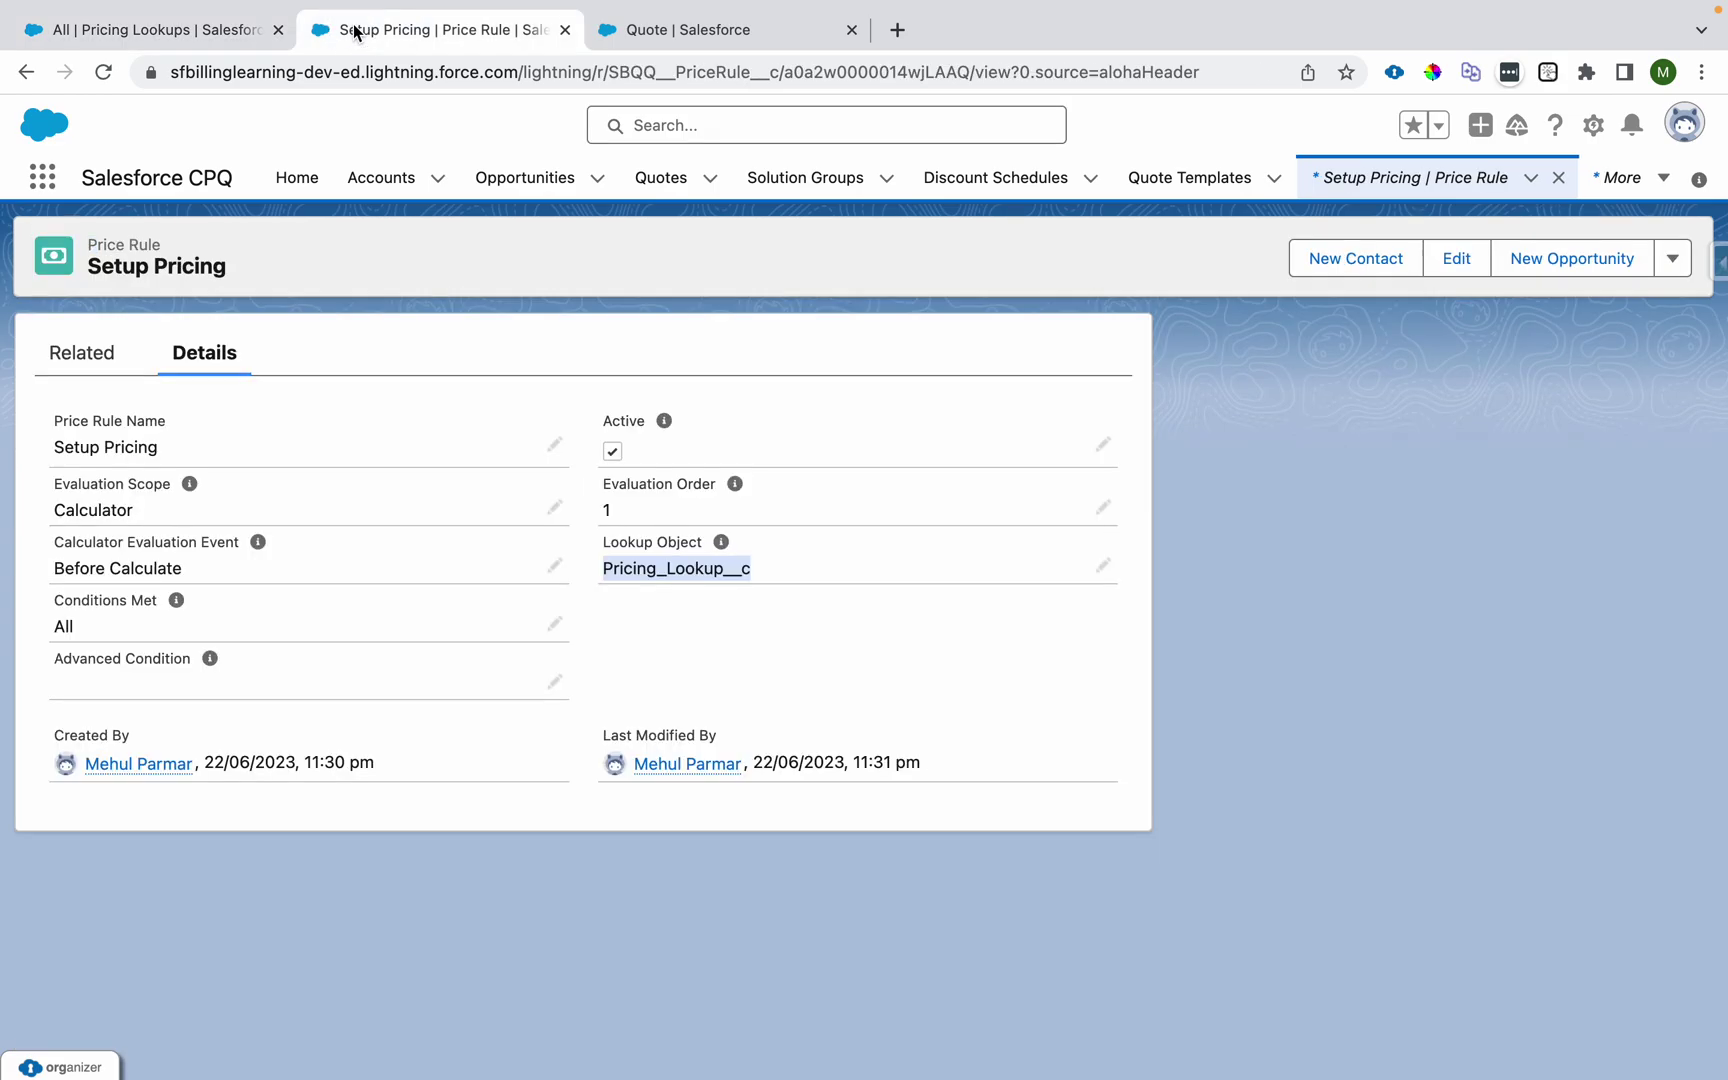
click(82, 360)
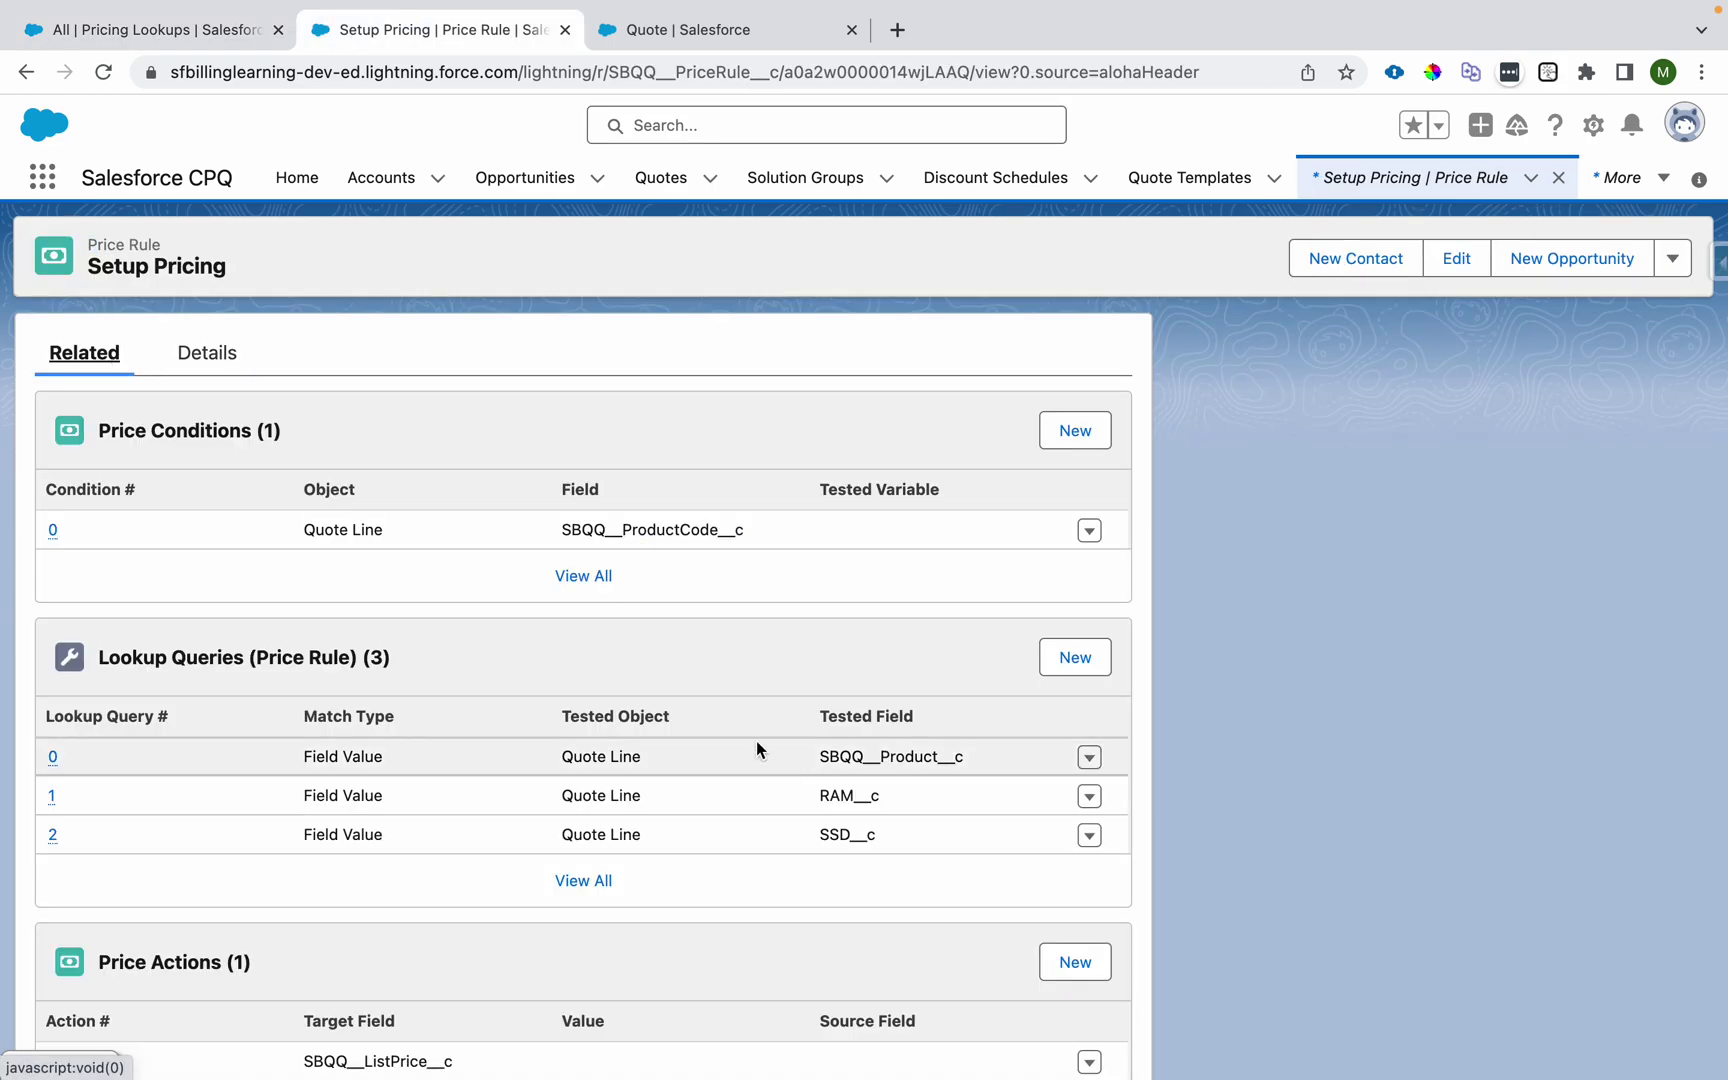
click(584, 577)
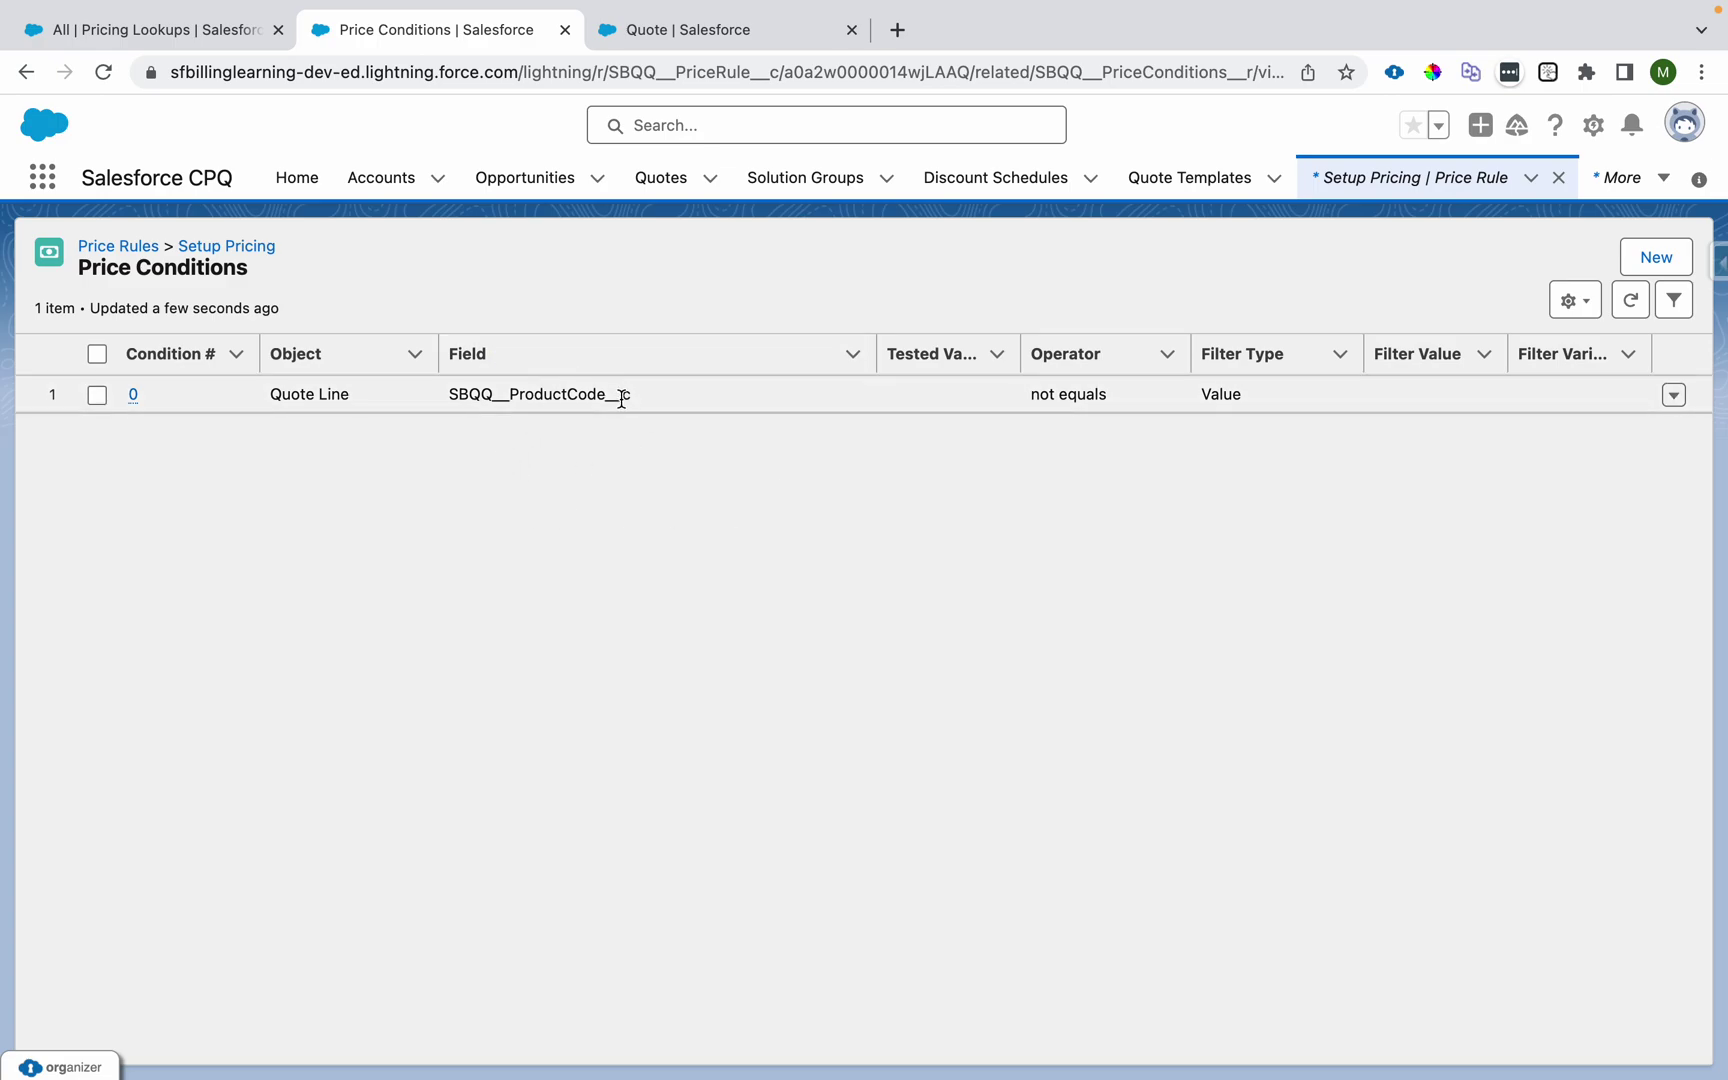
Step: Point out the price condition's tested field, then return to Setup Pricing's related records
click(558, 393)
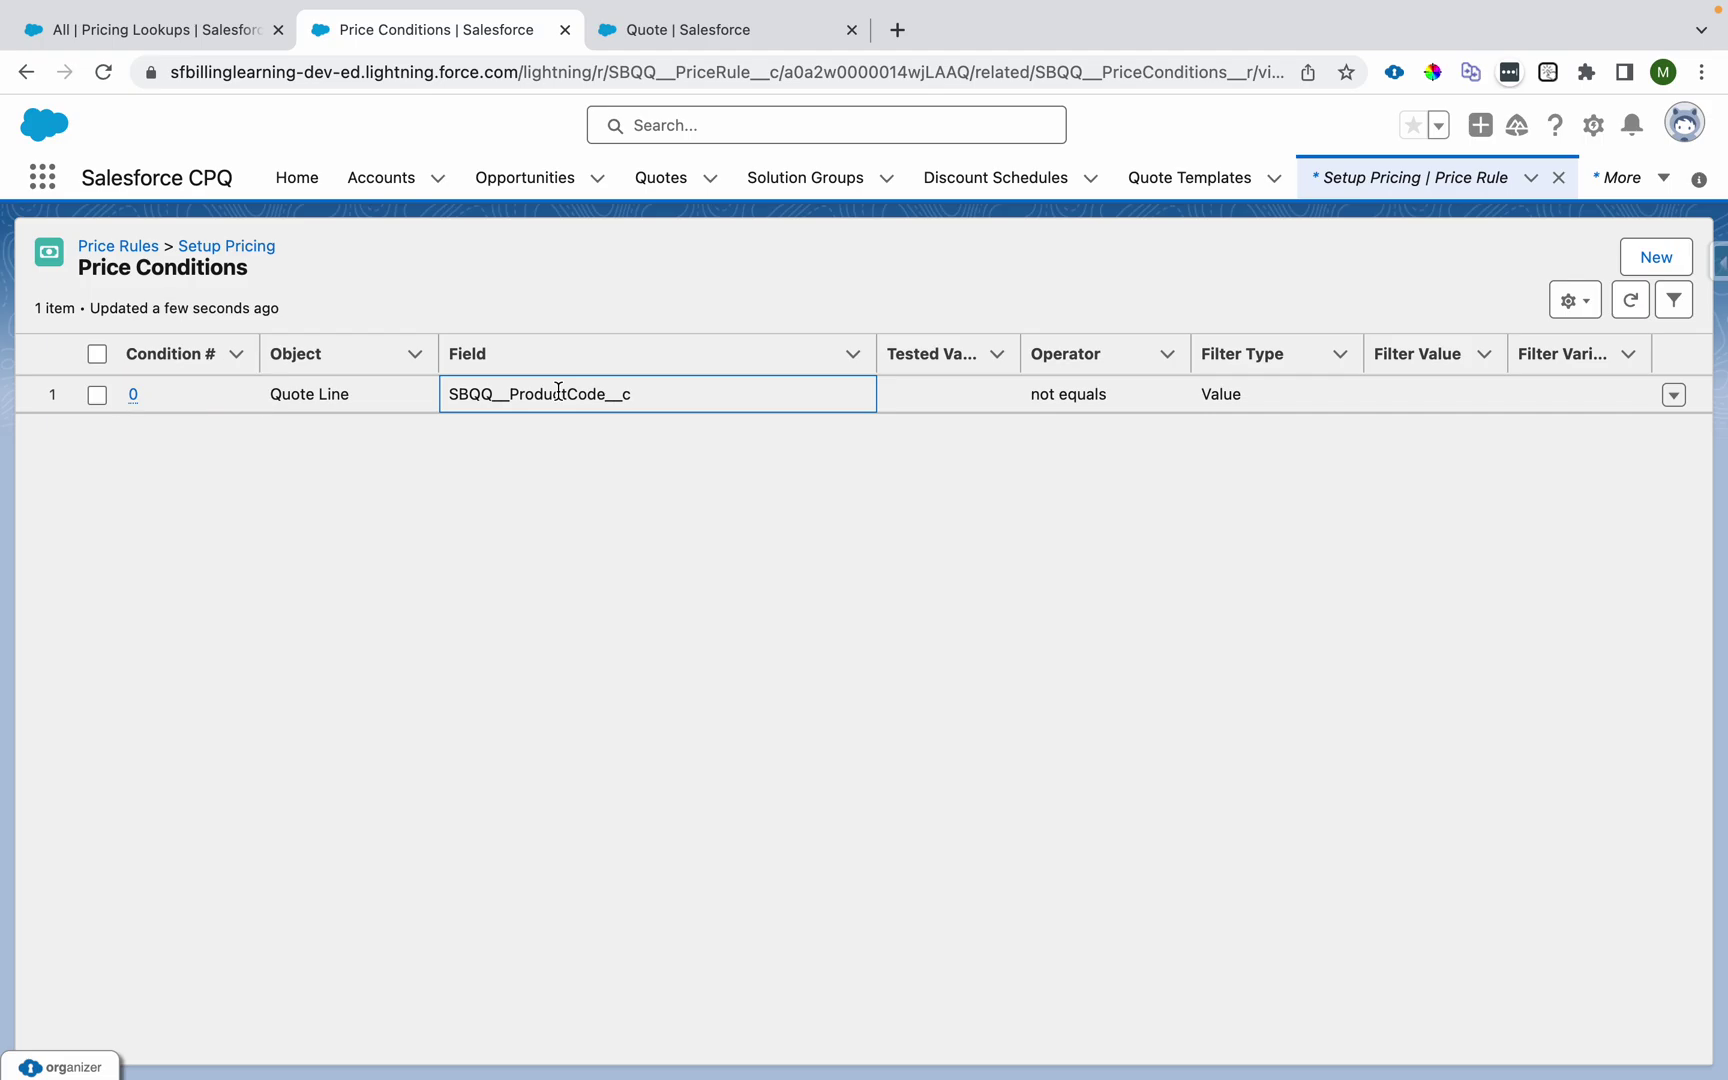
click(247, 259)
click(45, 348)
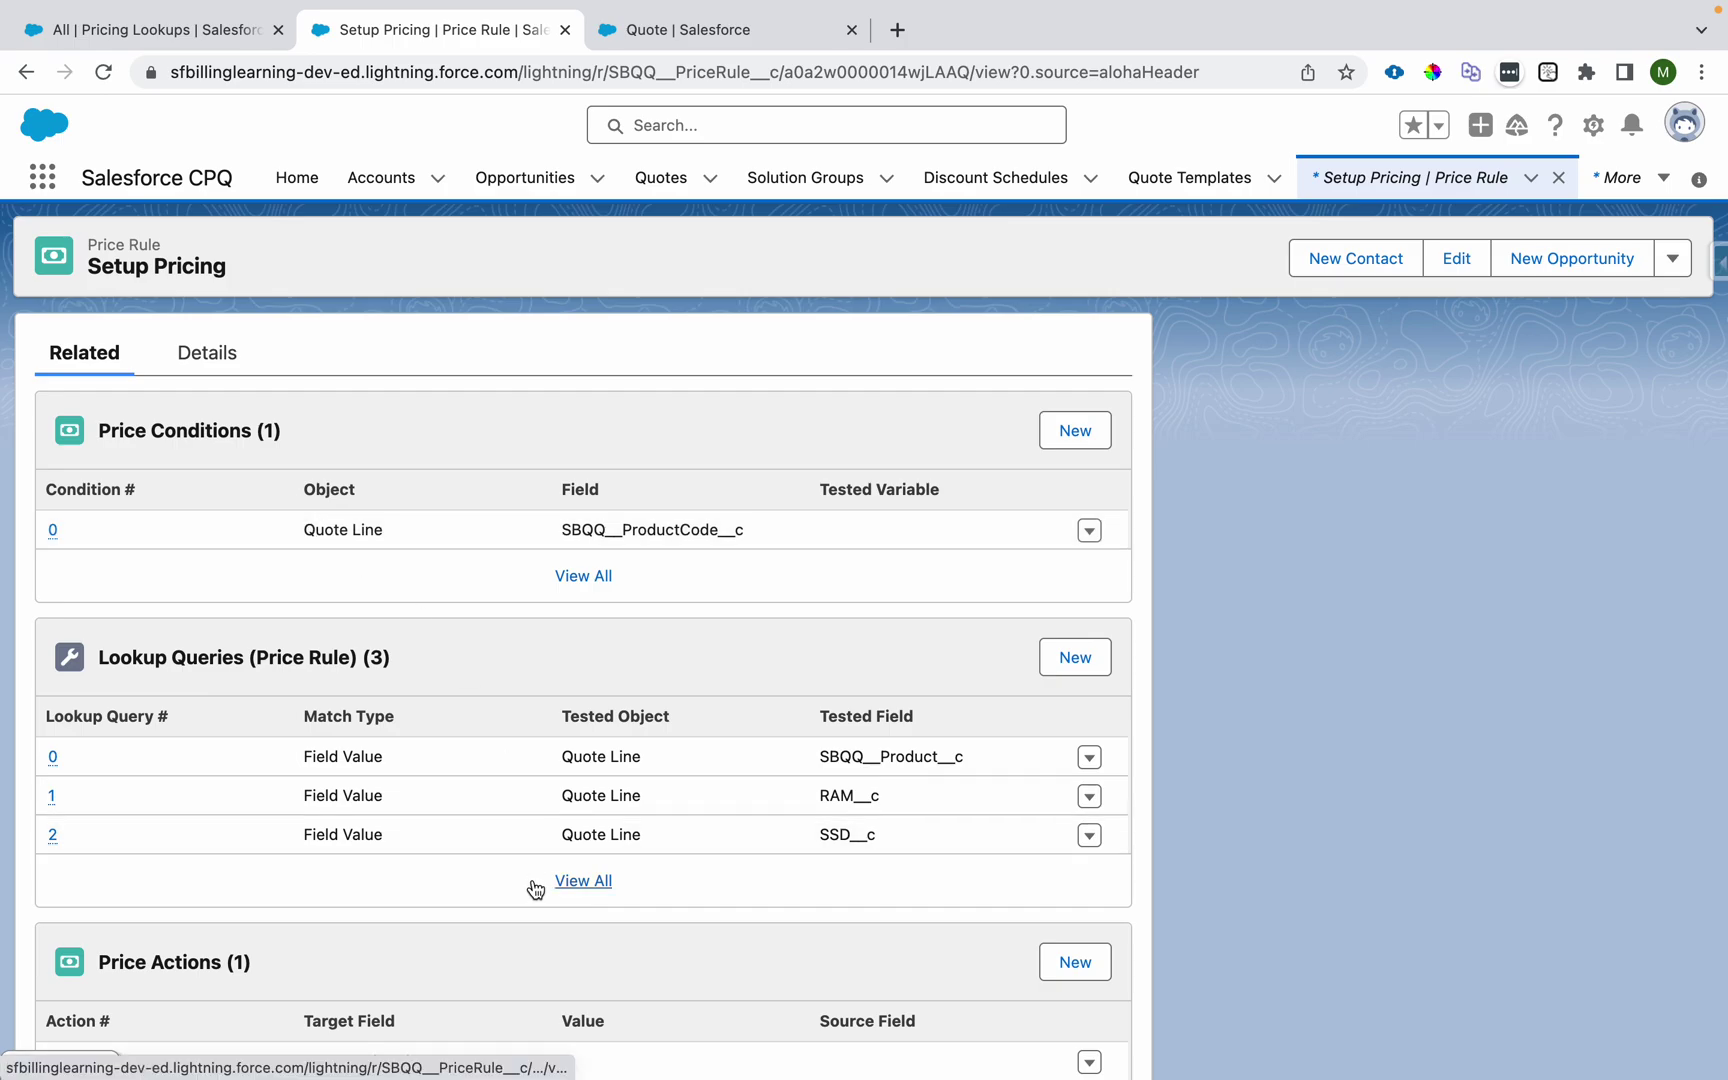
Step: Open the full Lookup Queries list and compare it with the Pricing Lookups list
click(566, 880)
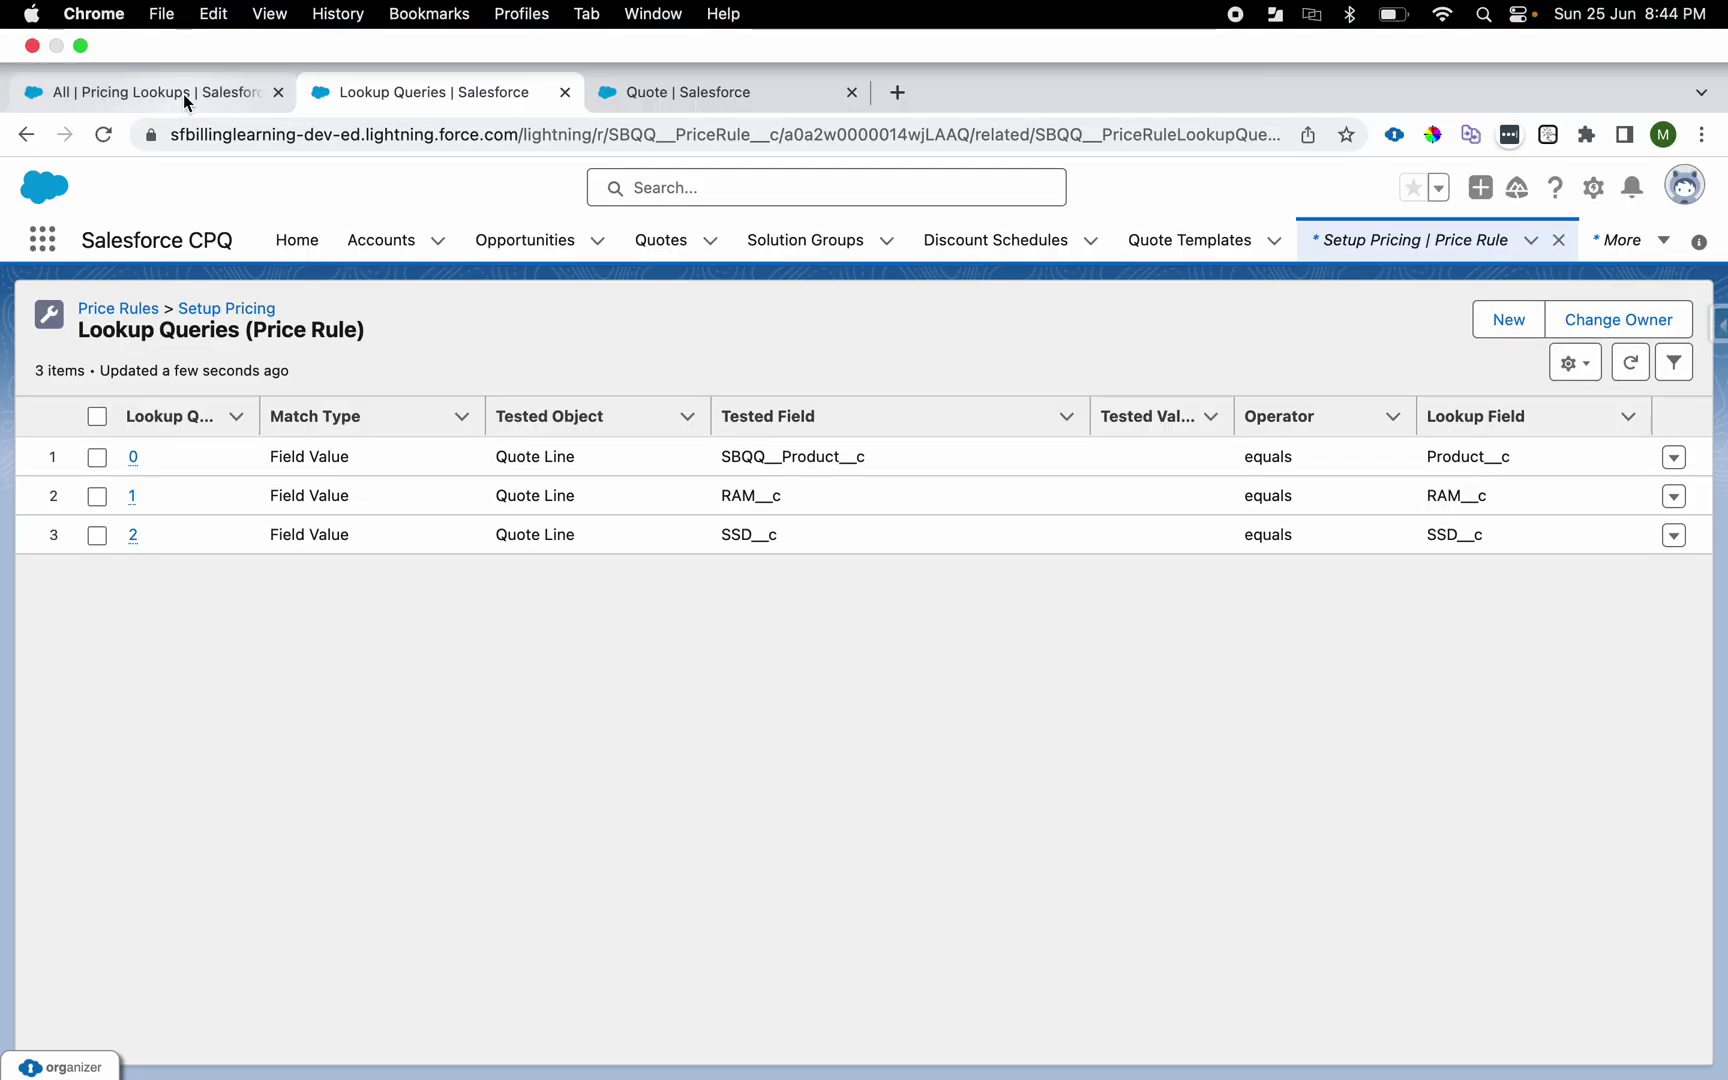
click(184, 93)
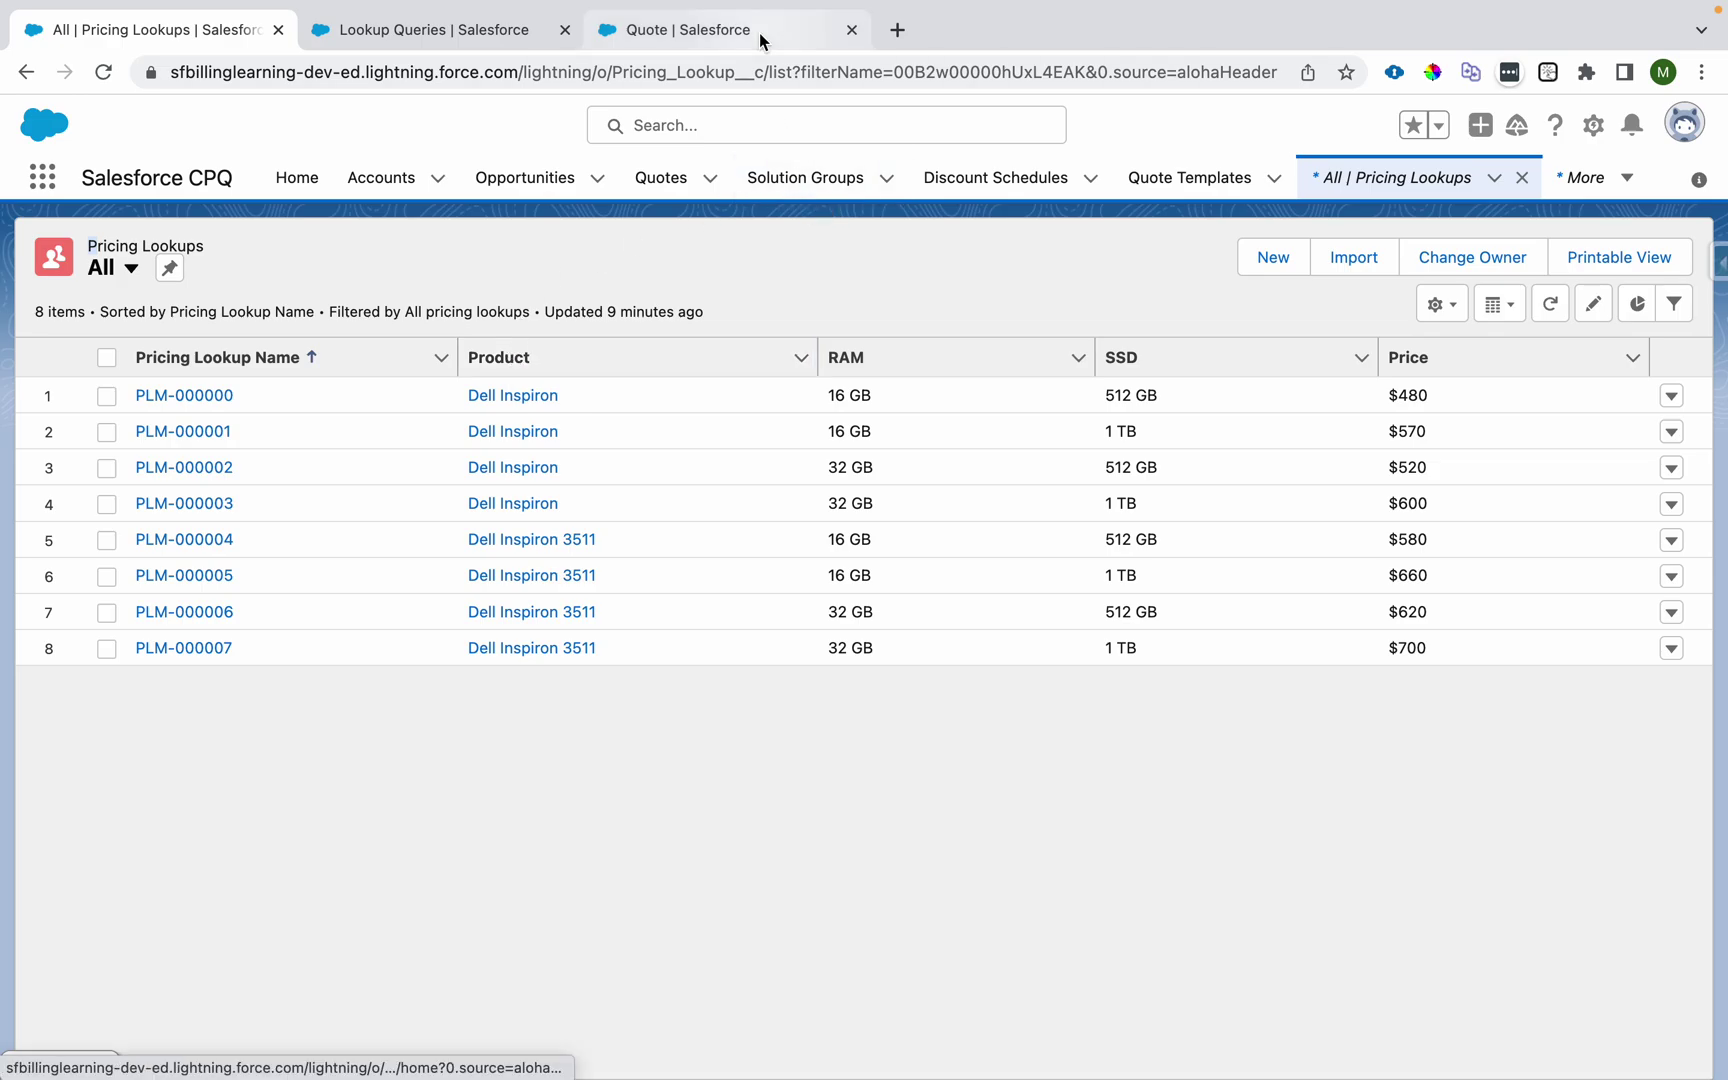
click(474, 28)
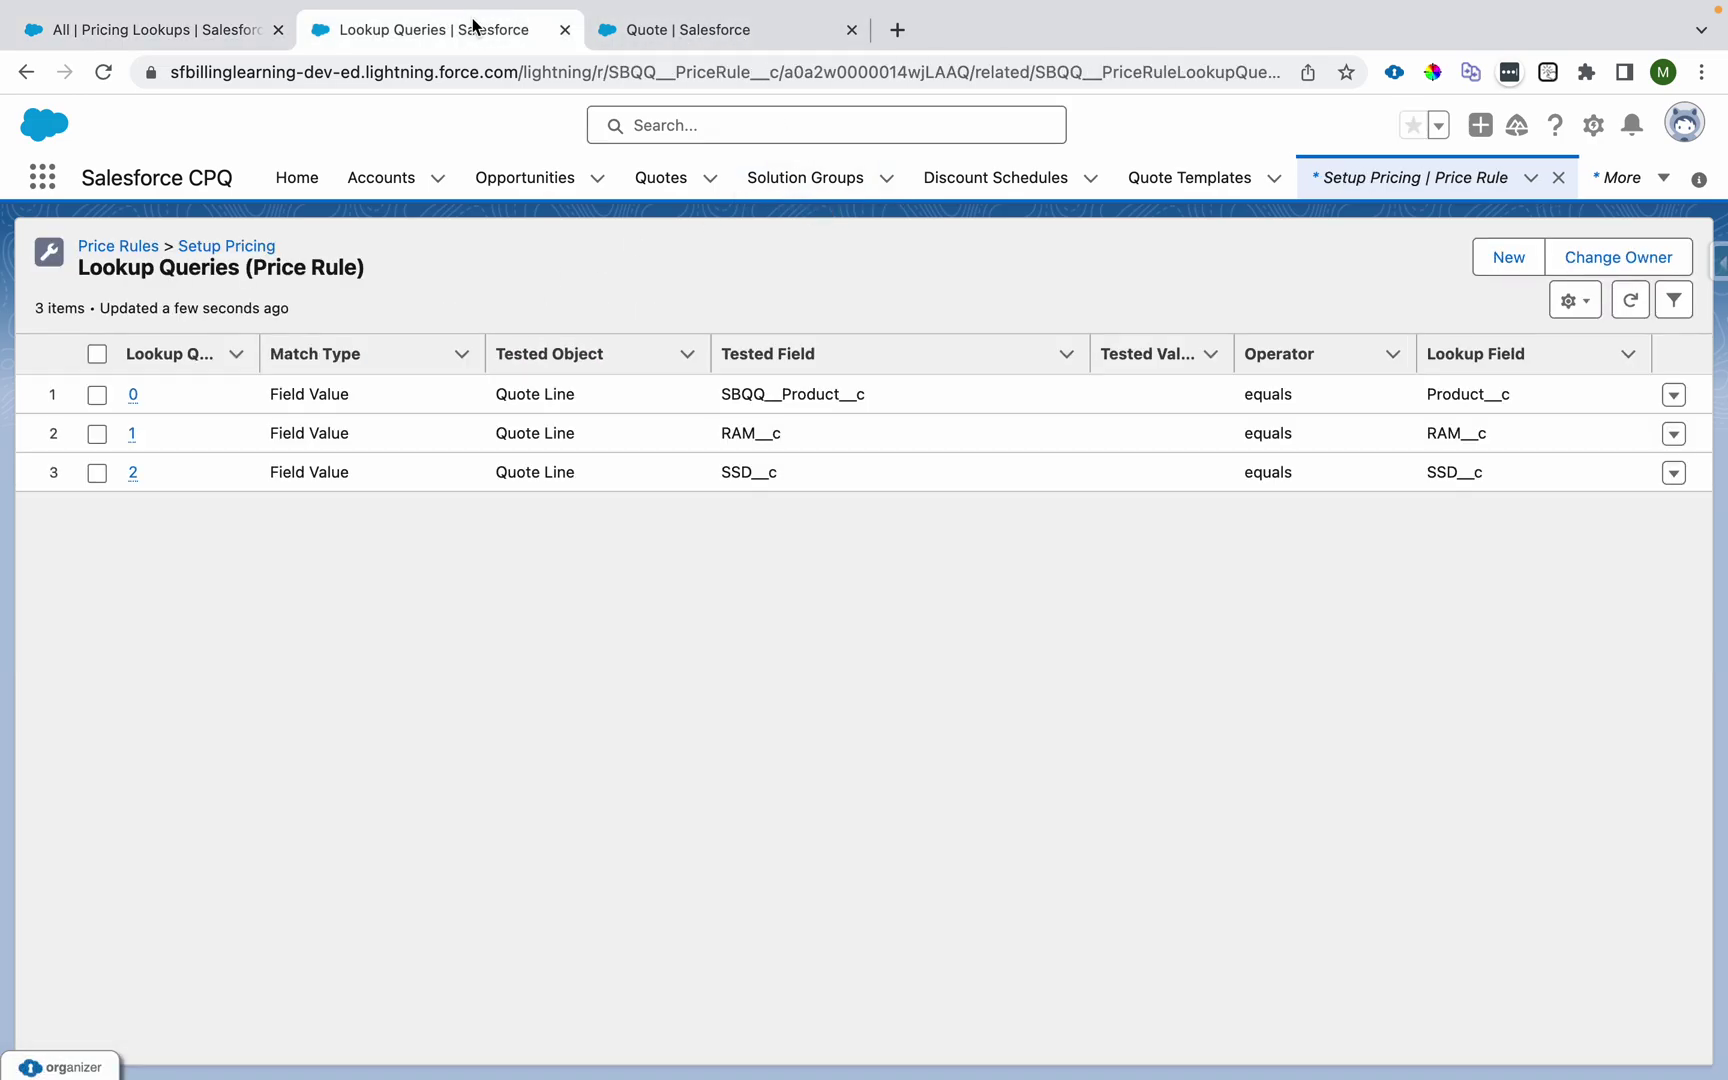
Step: Match the RAM__c and SSD__c tested fields to their lookup fields in the Pricing Lookups list
double_click(753, 432)
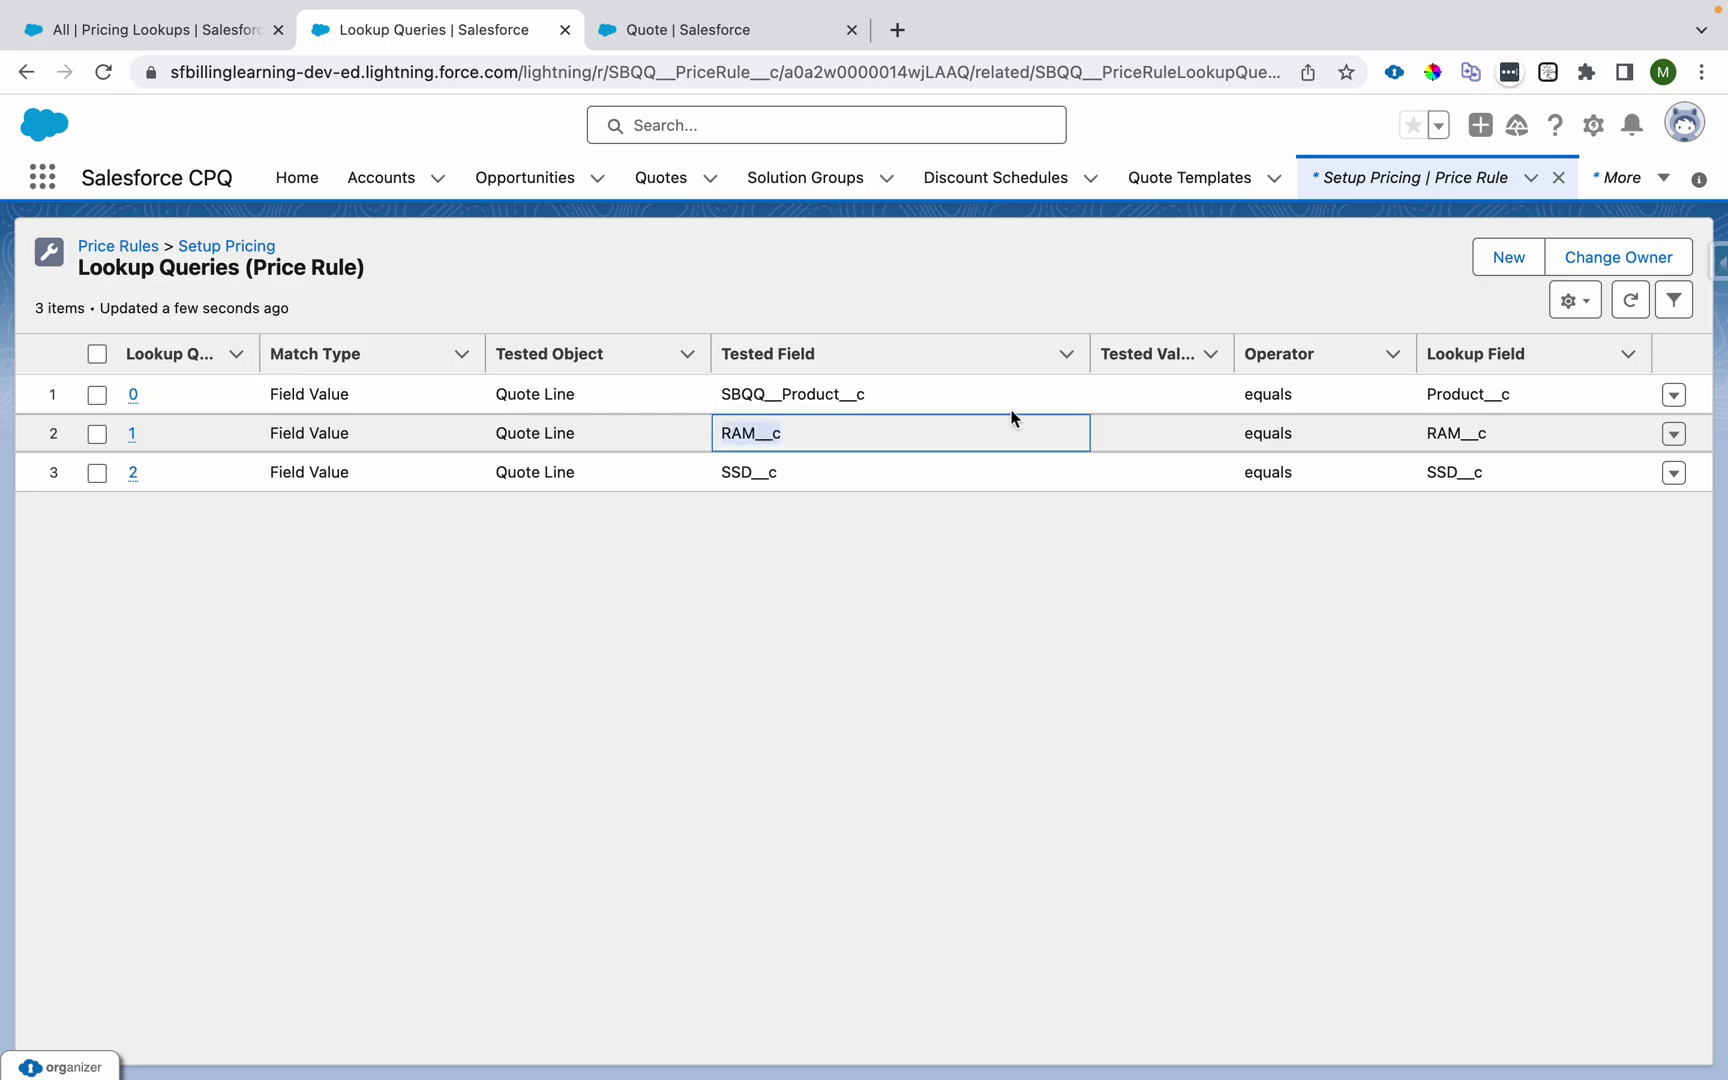
double_click(1456, 432)
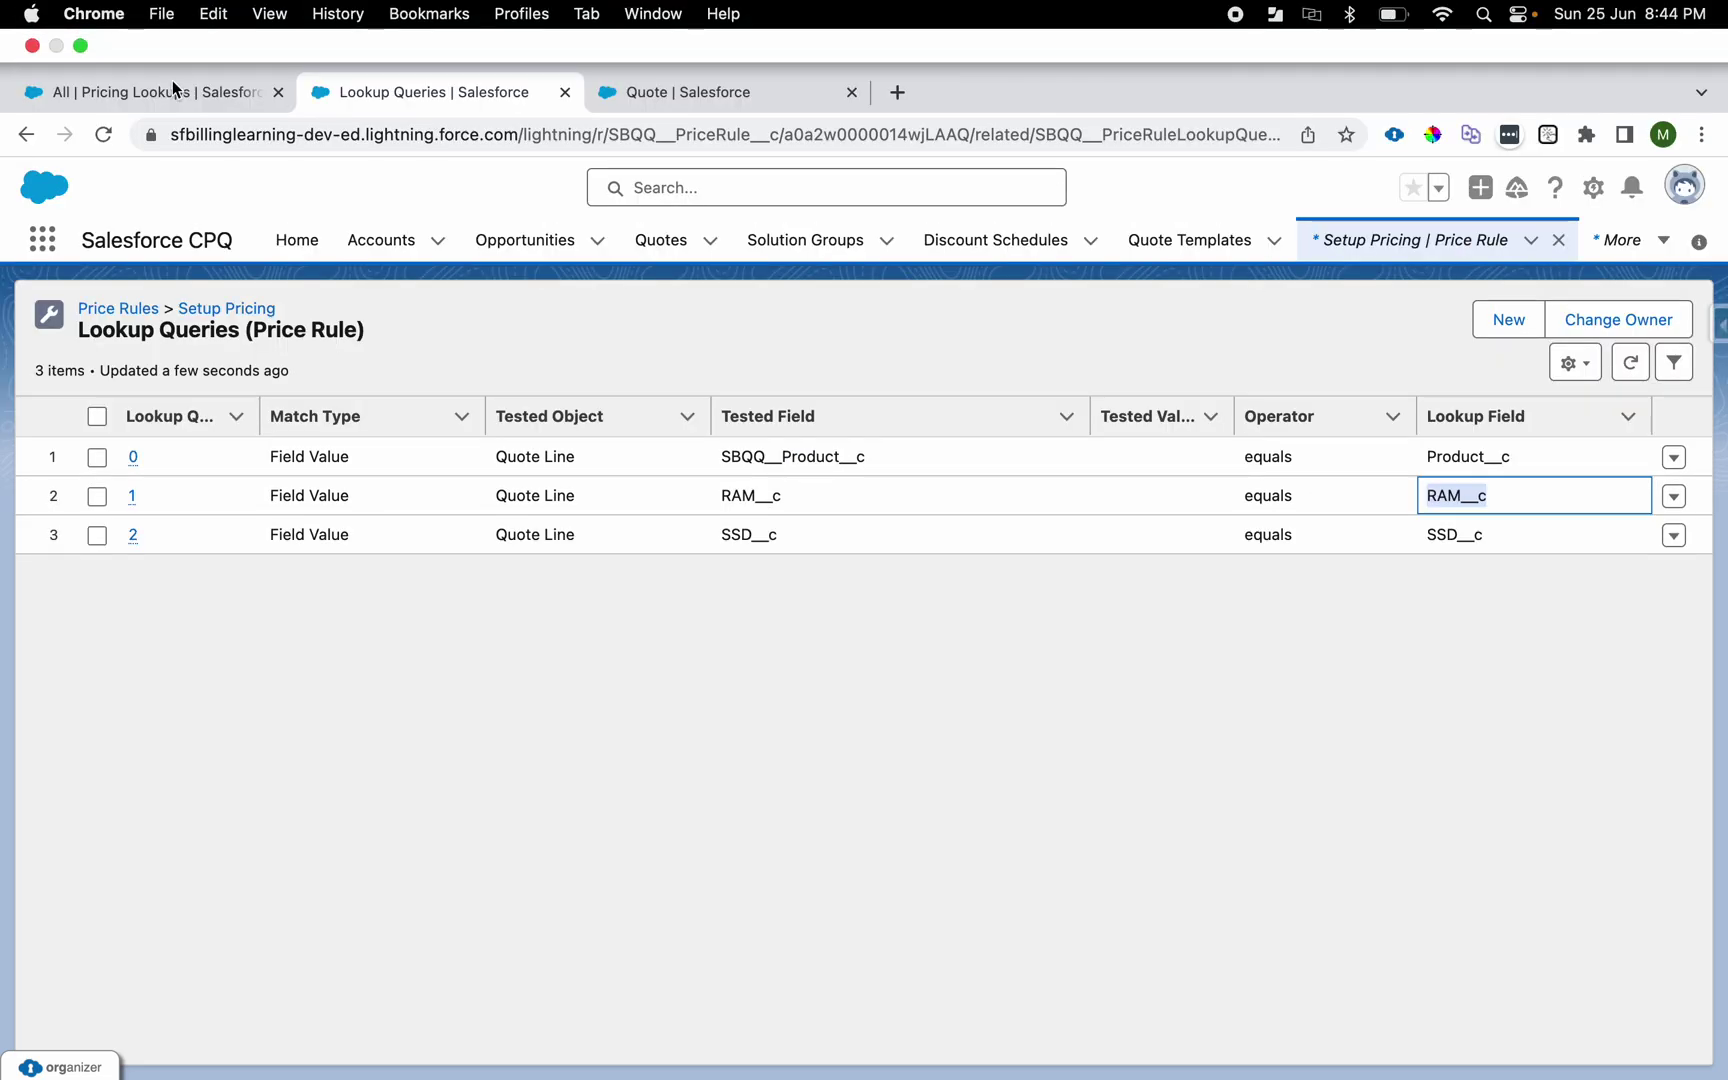
click(183, 90)
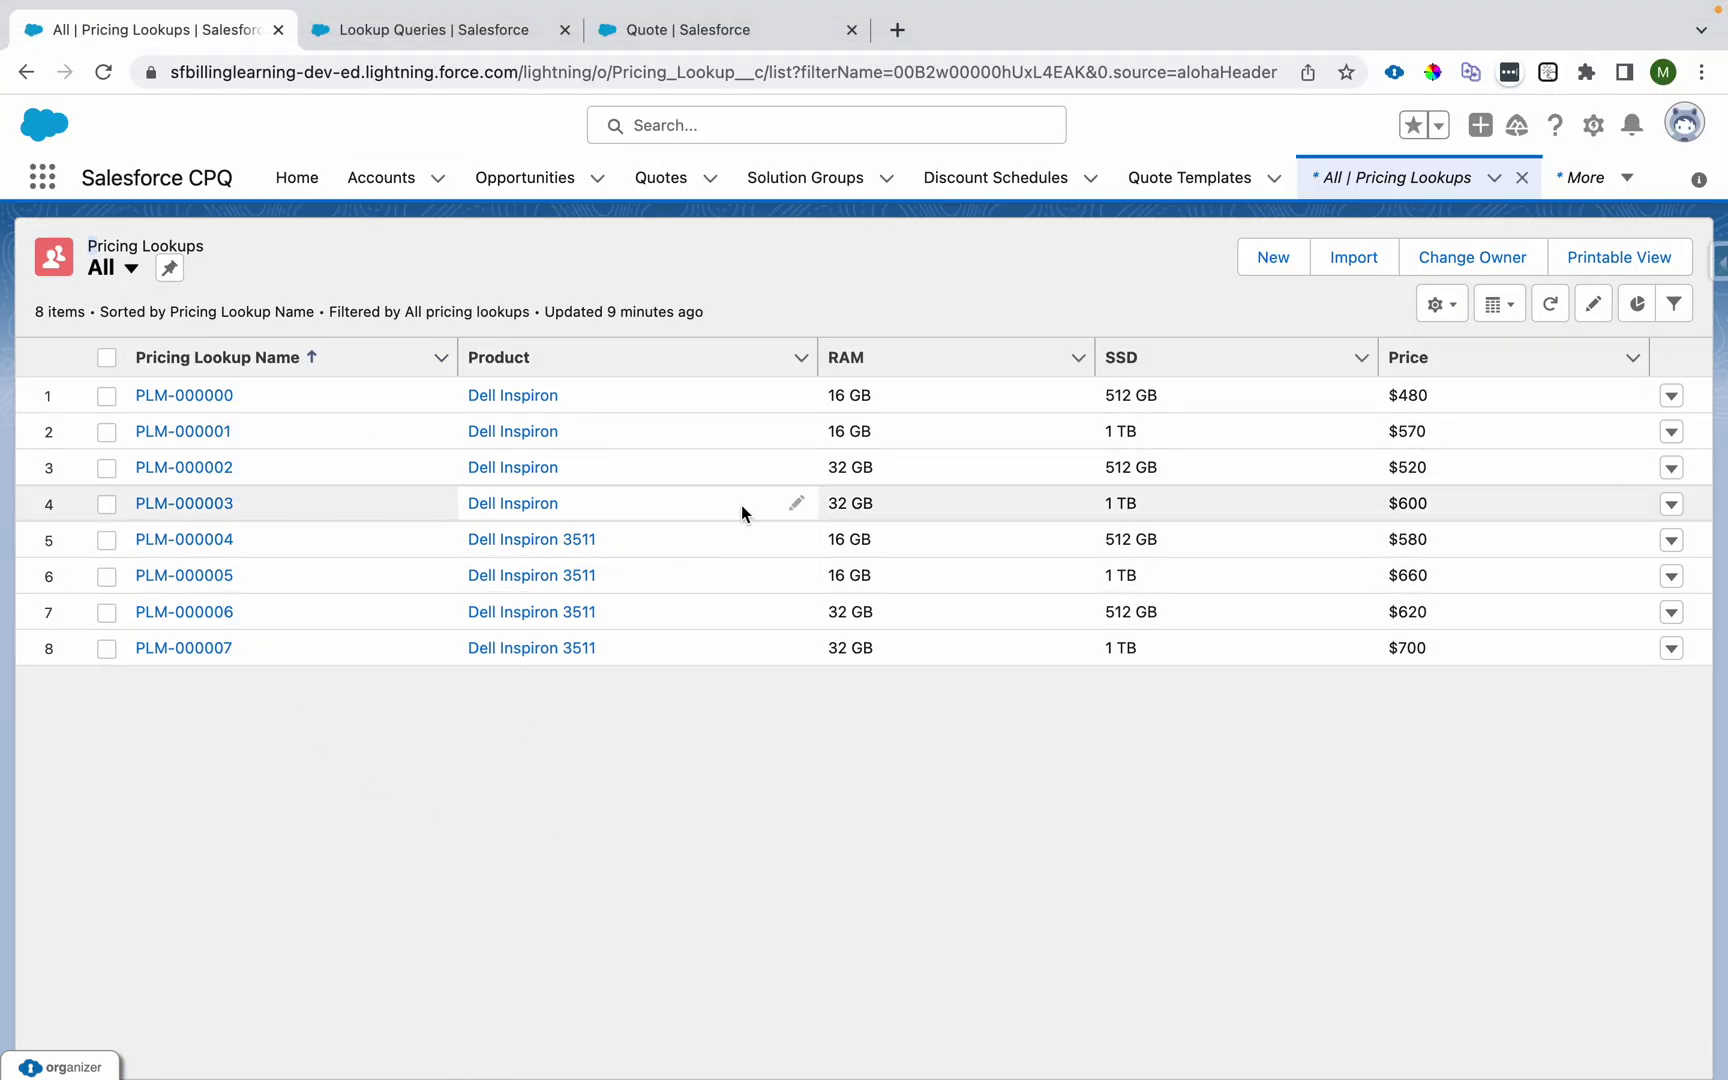
click(445, 29)
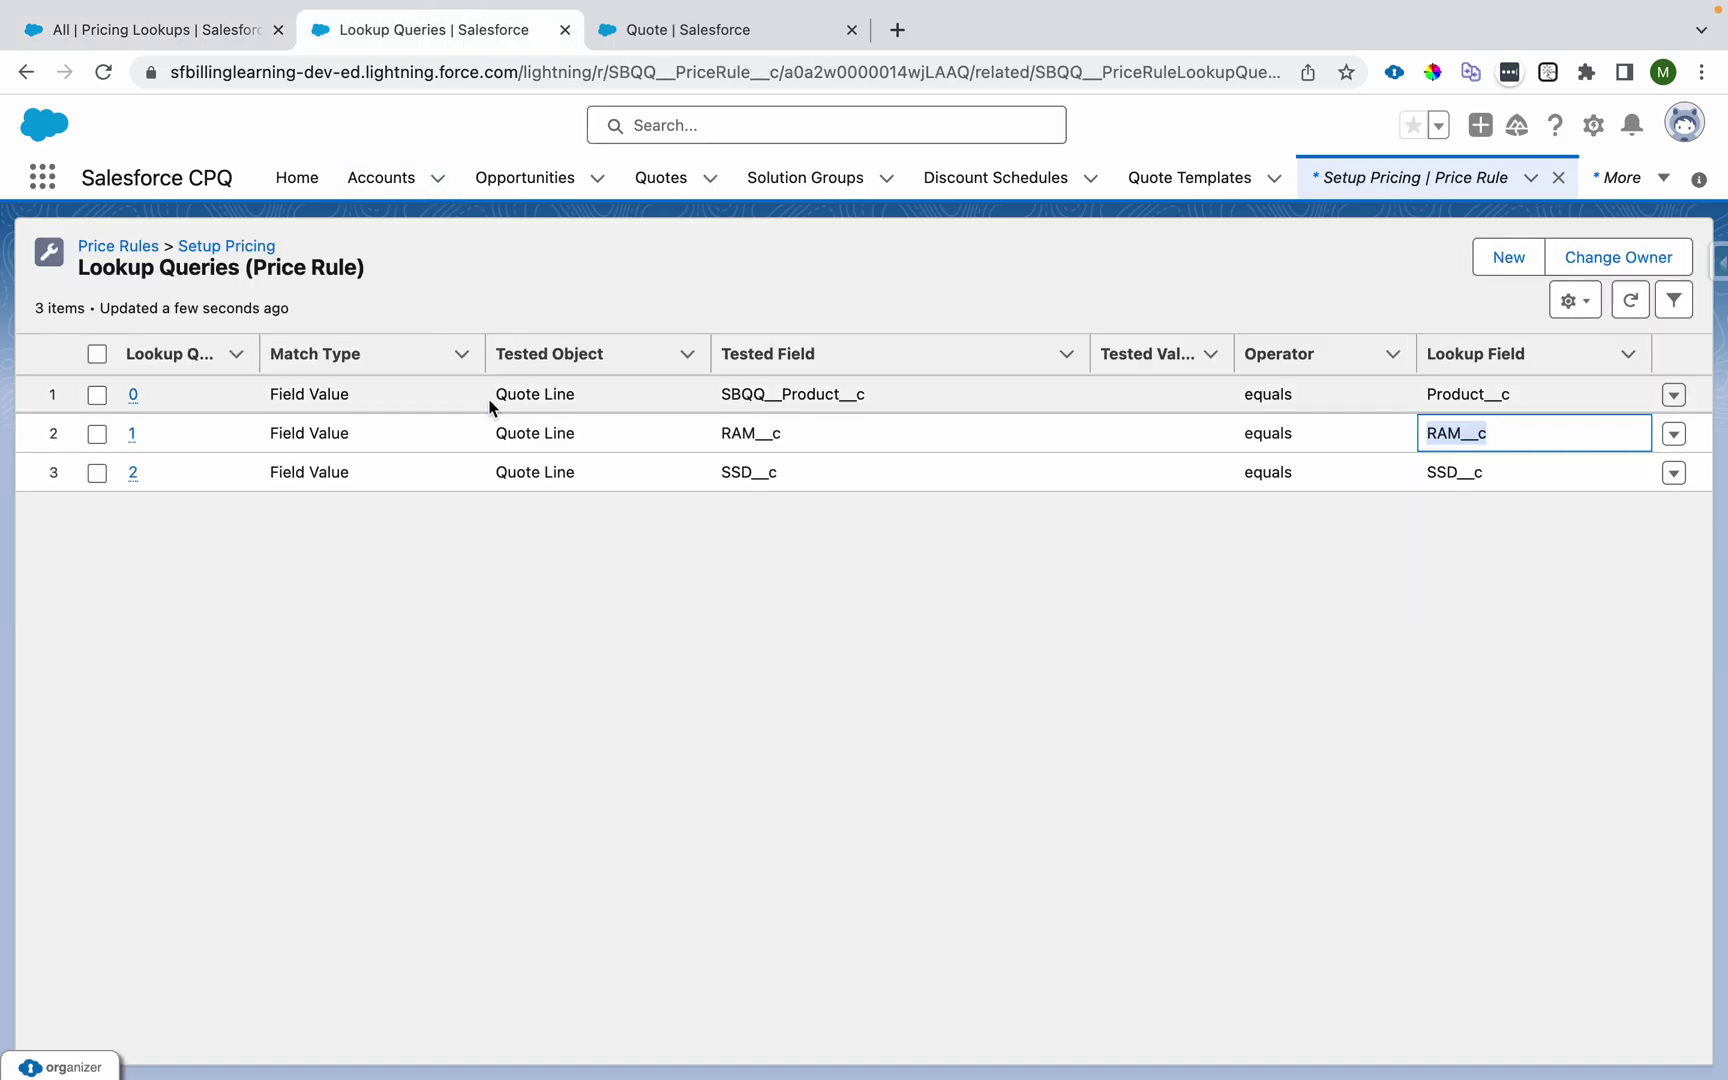
click(752, 468)
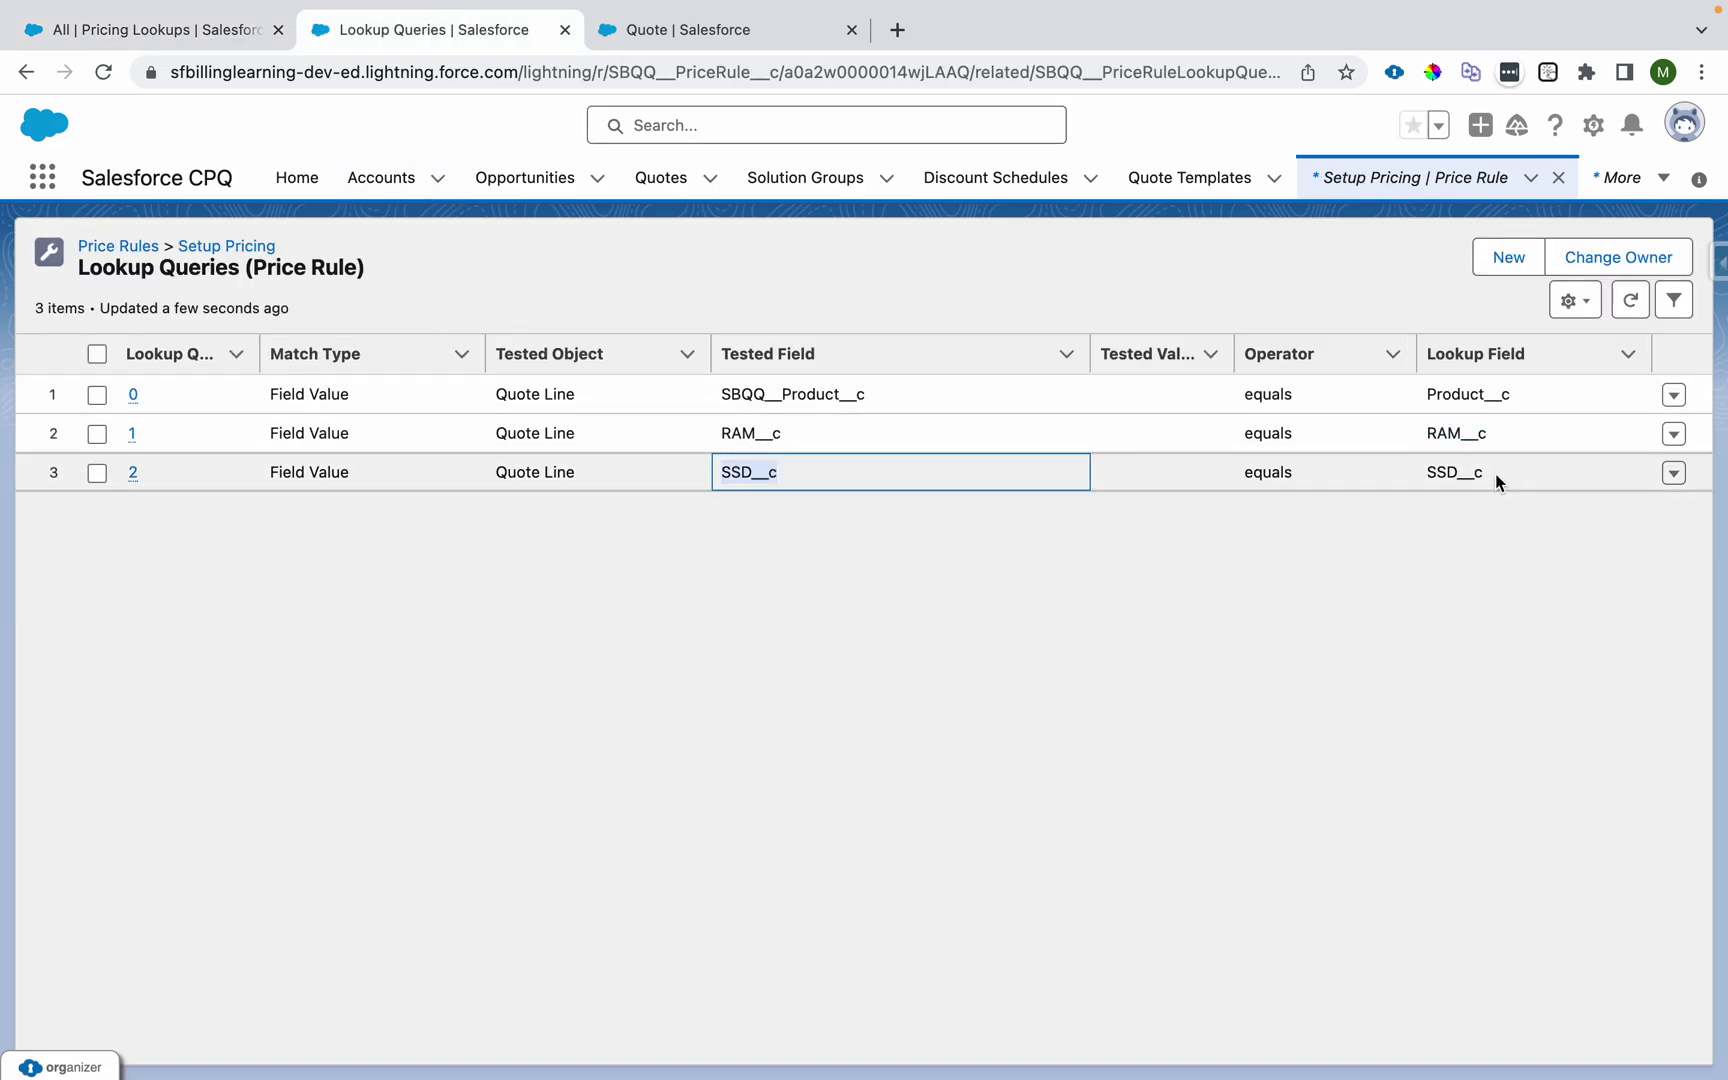
double_click(1469, 474)
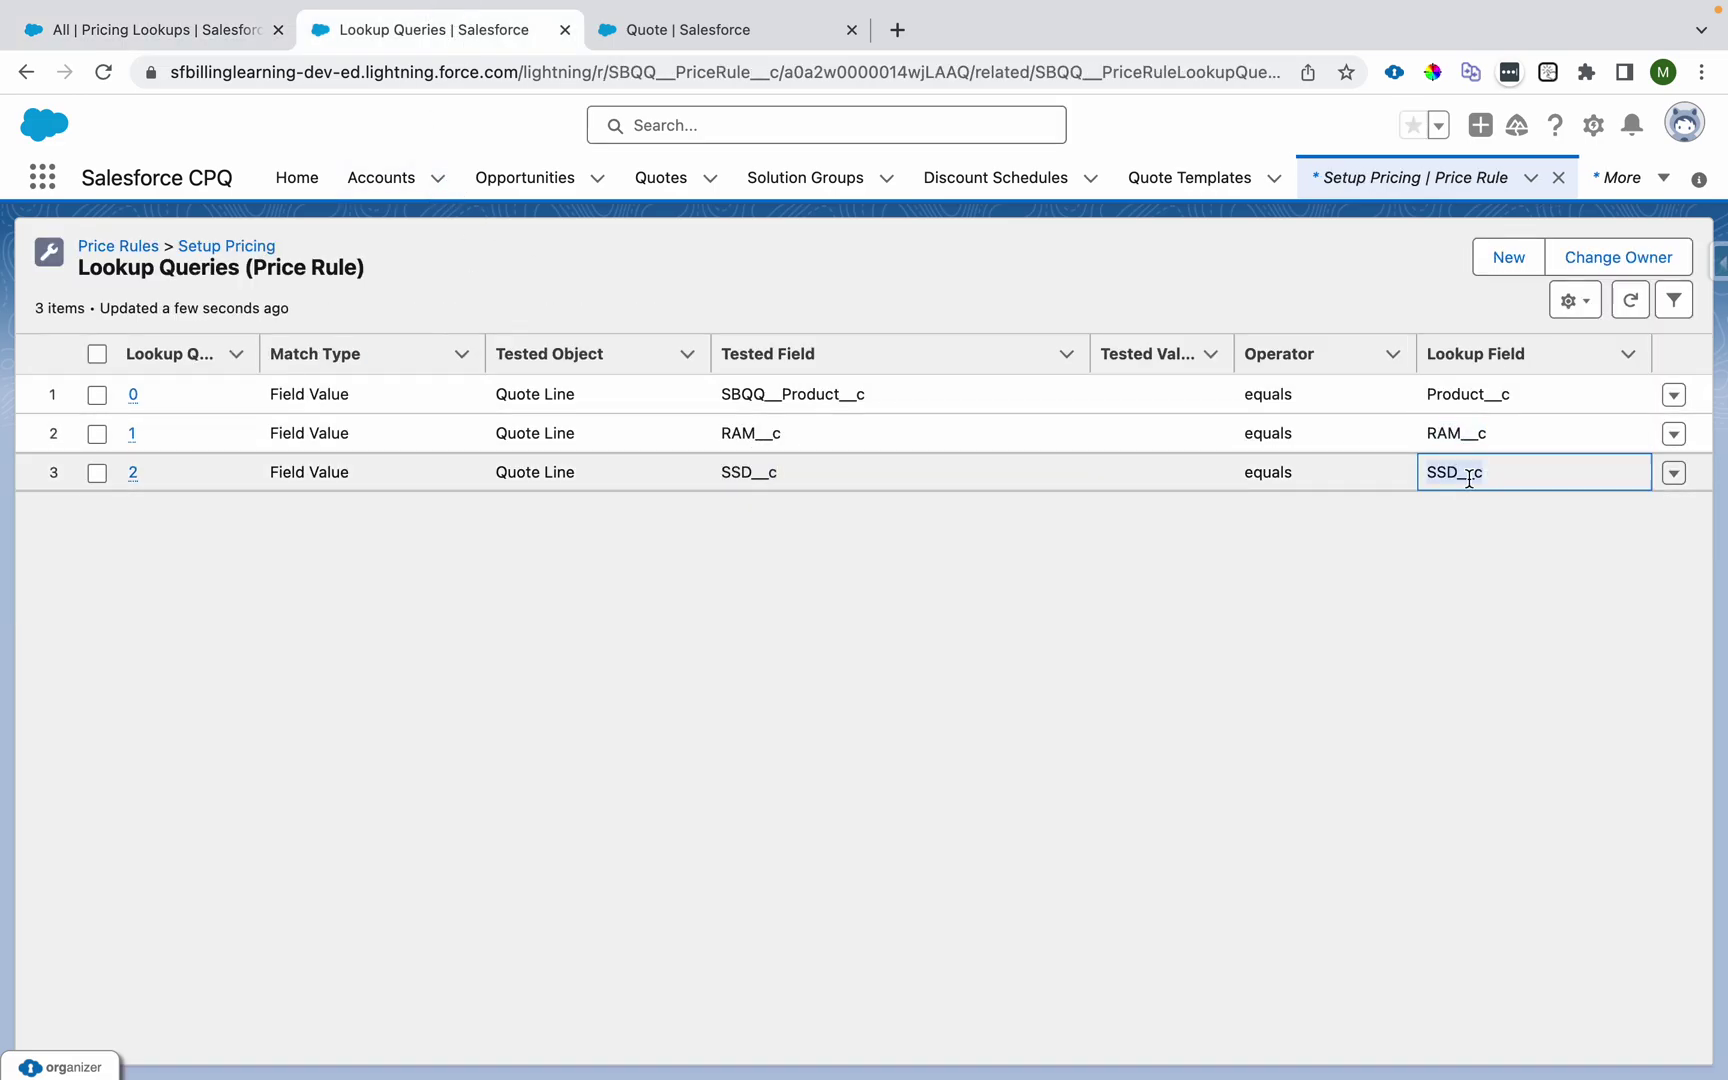
click(186, 31)
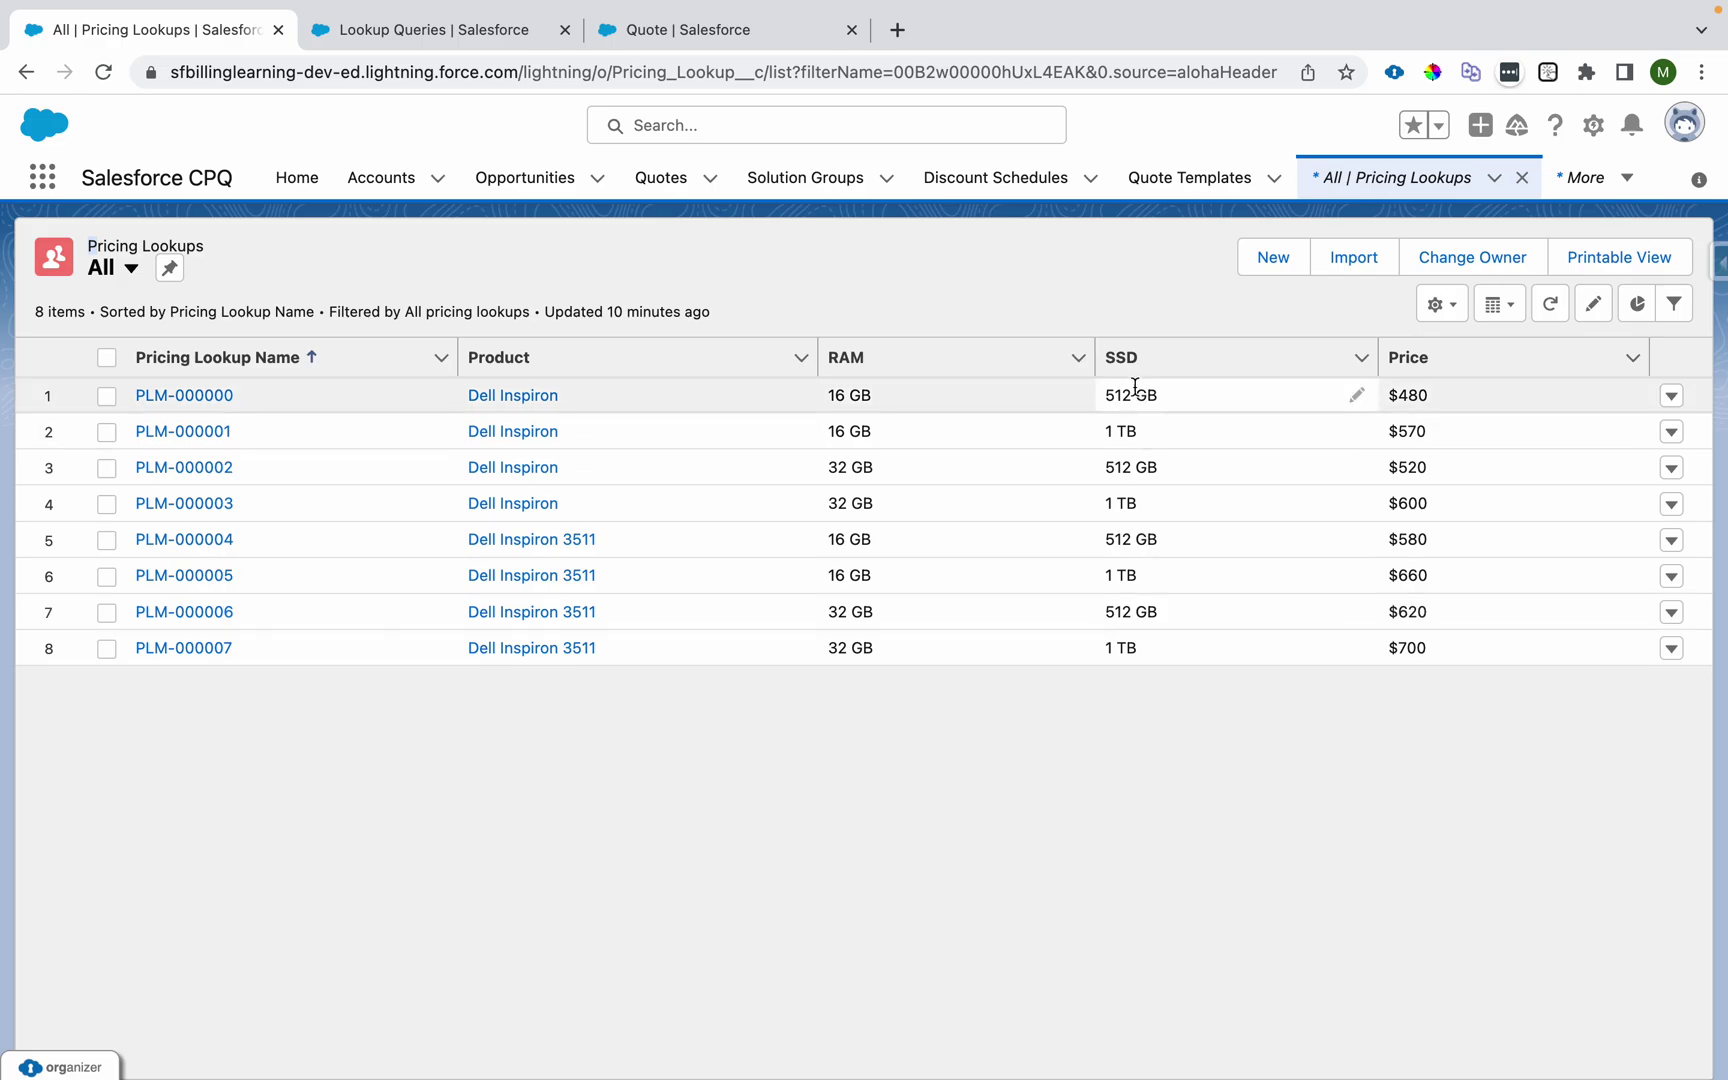
click(464, 40)
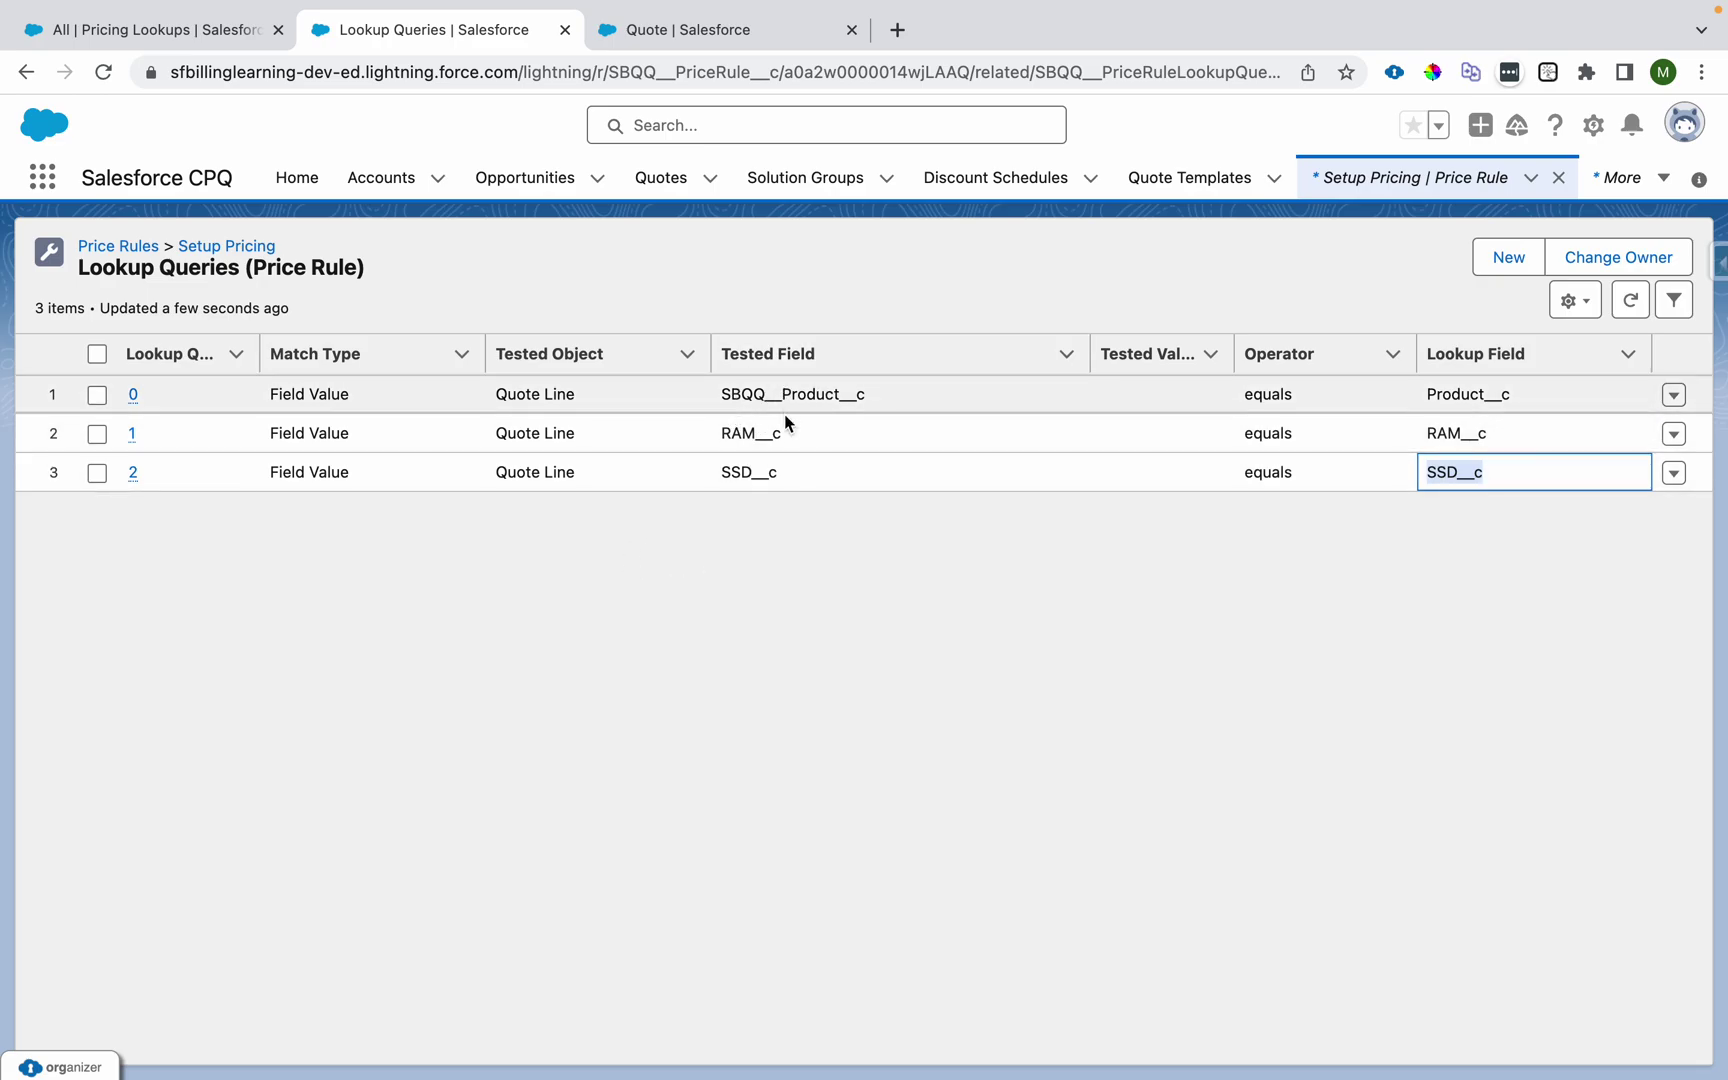
click(207, 40)
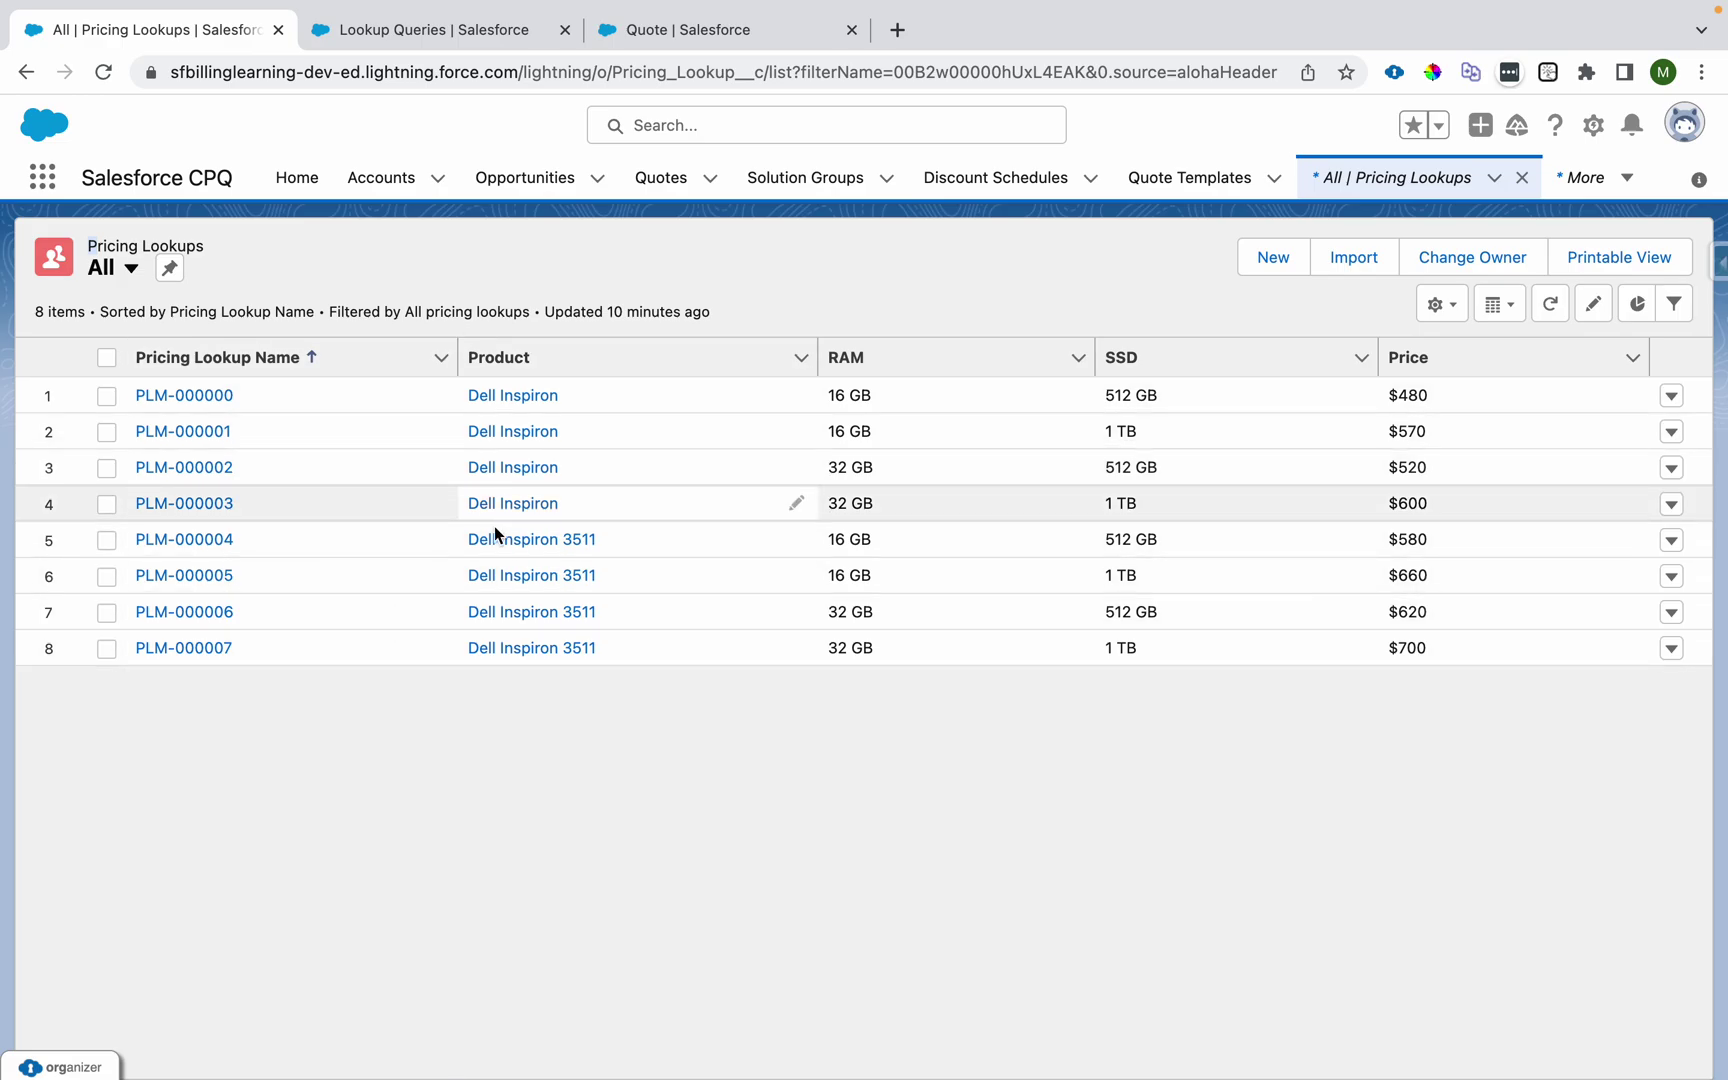
click(462, 40)
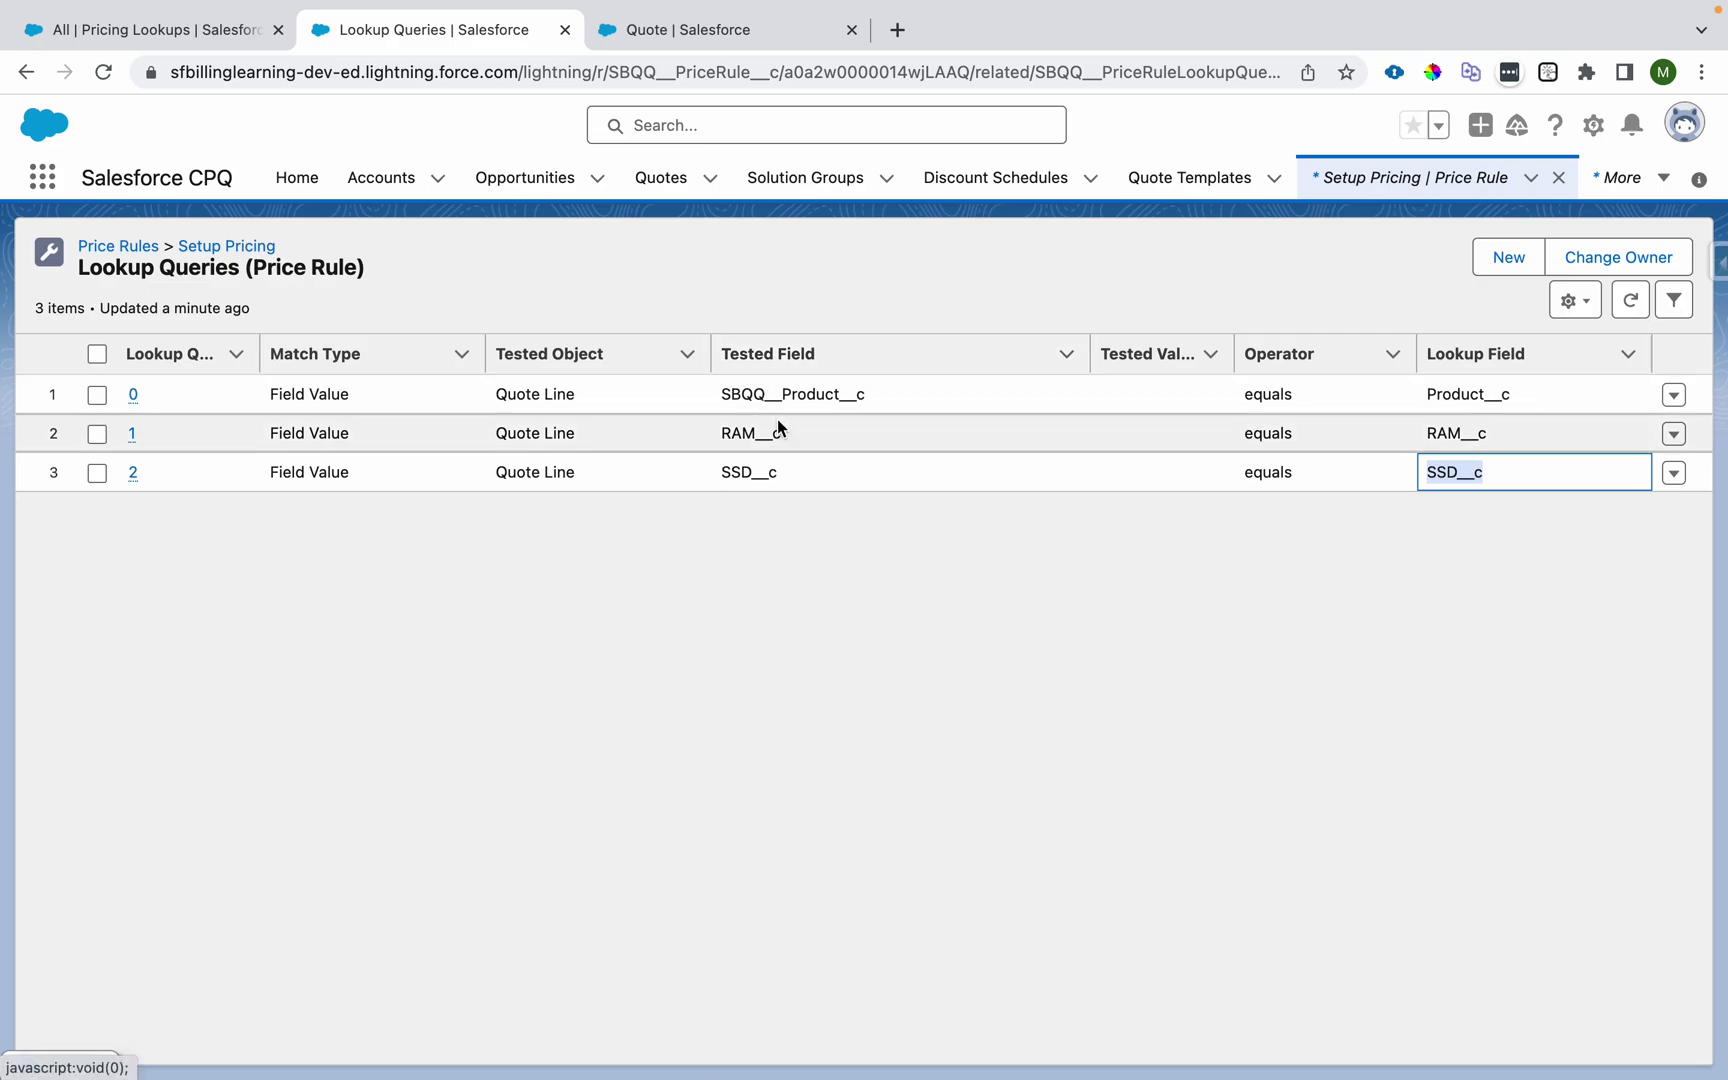
click(213, 32)
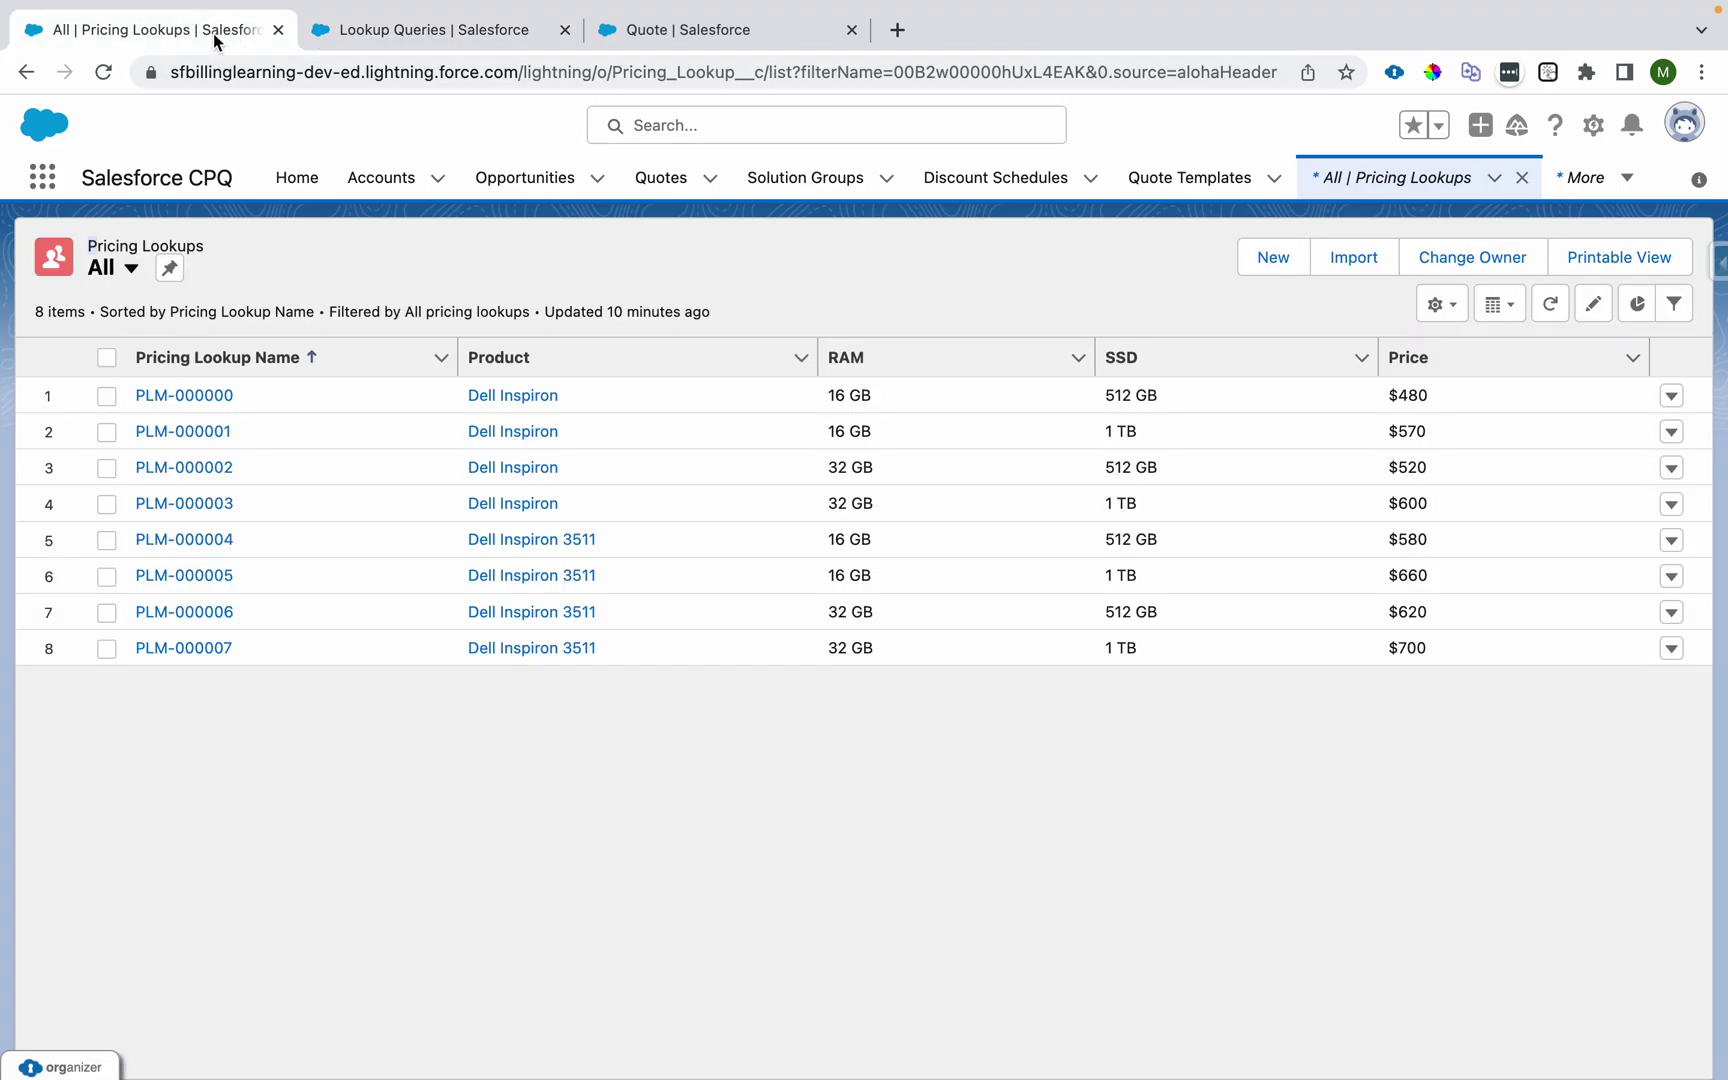
click(457, 38)
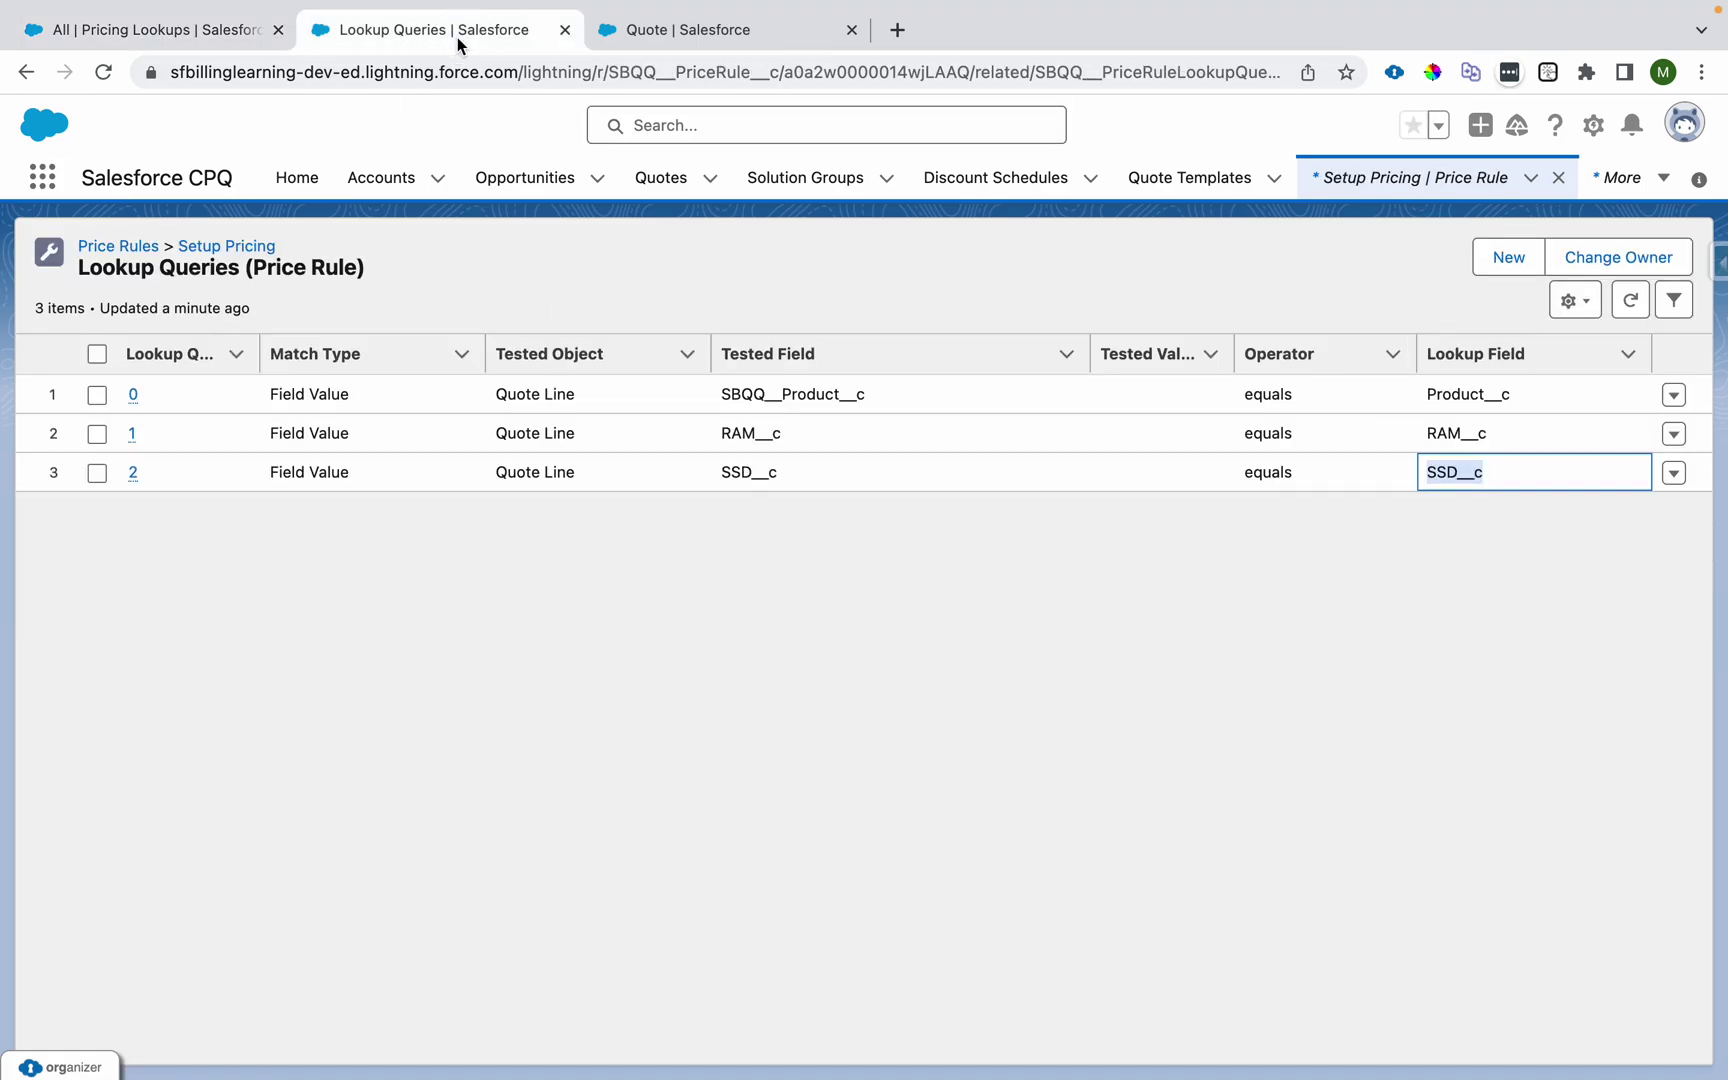
double_click(767, 396)
click(232, 30)
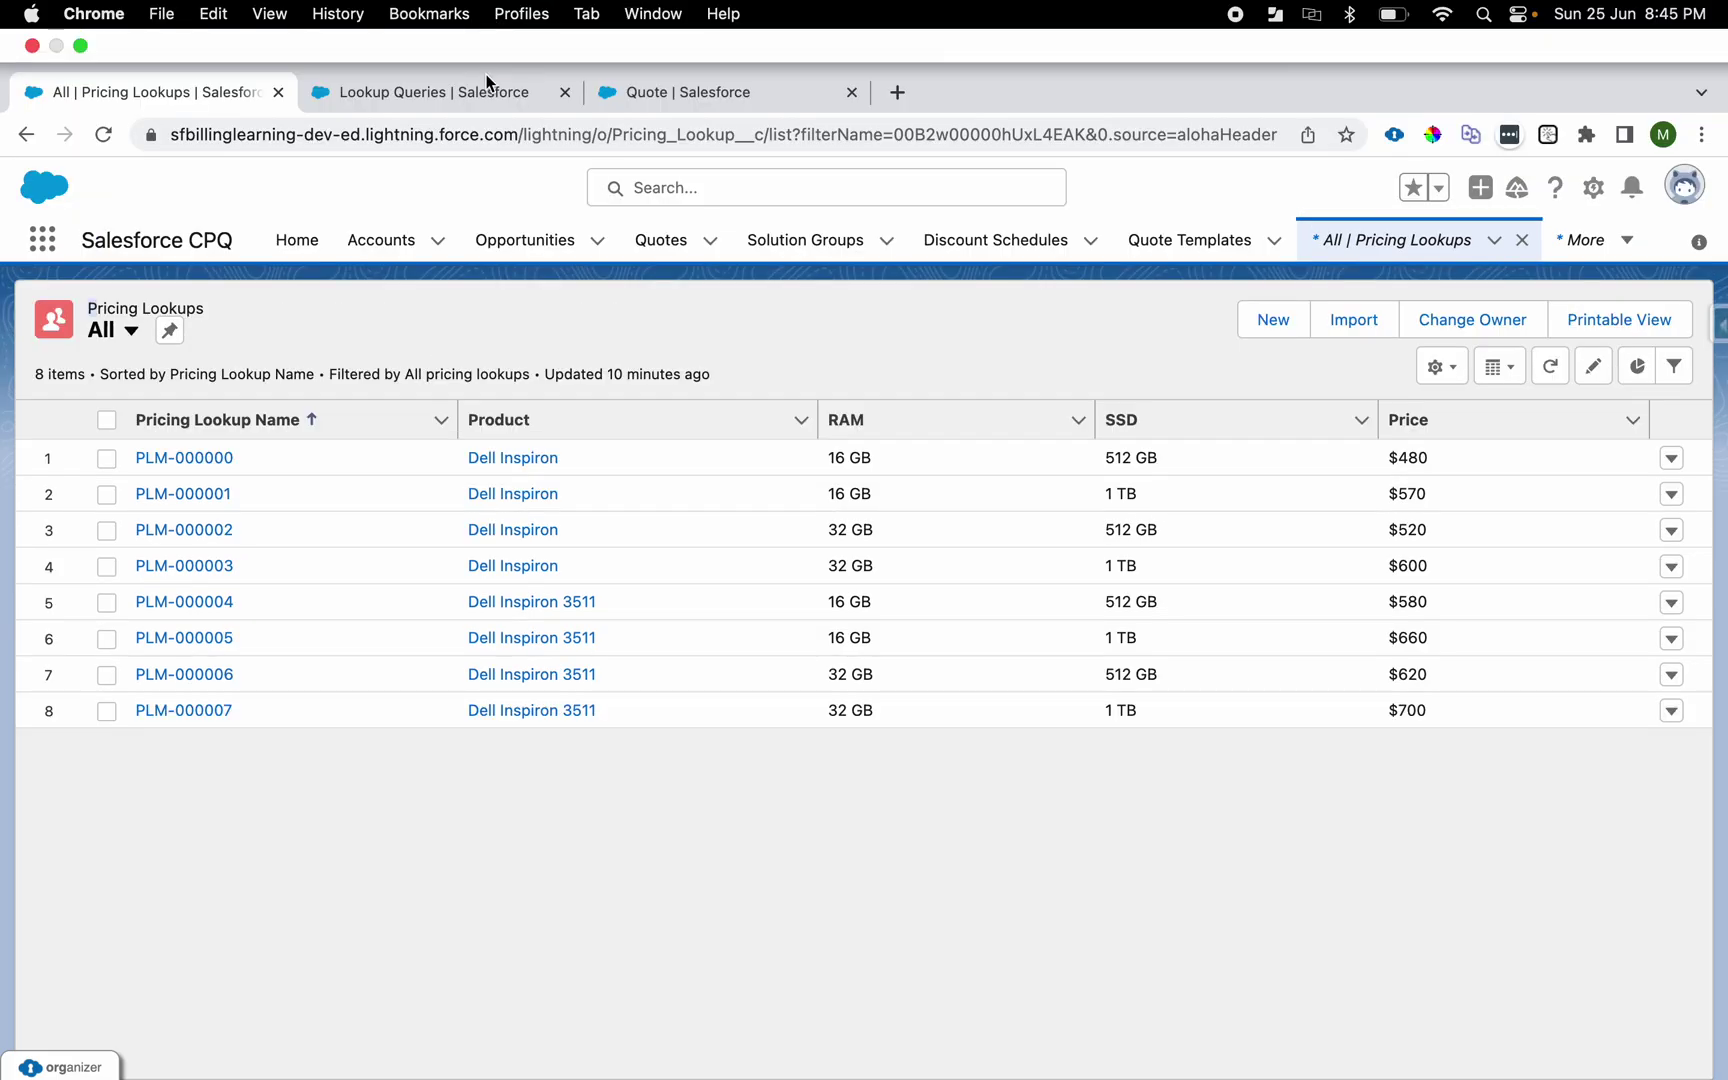
click(487, 88)
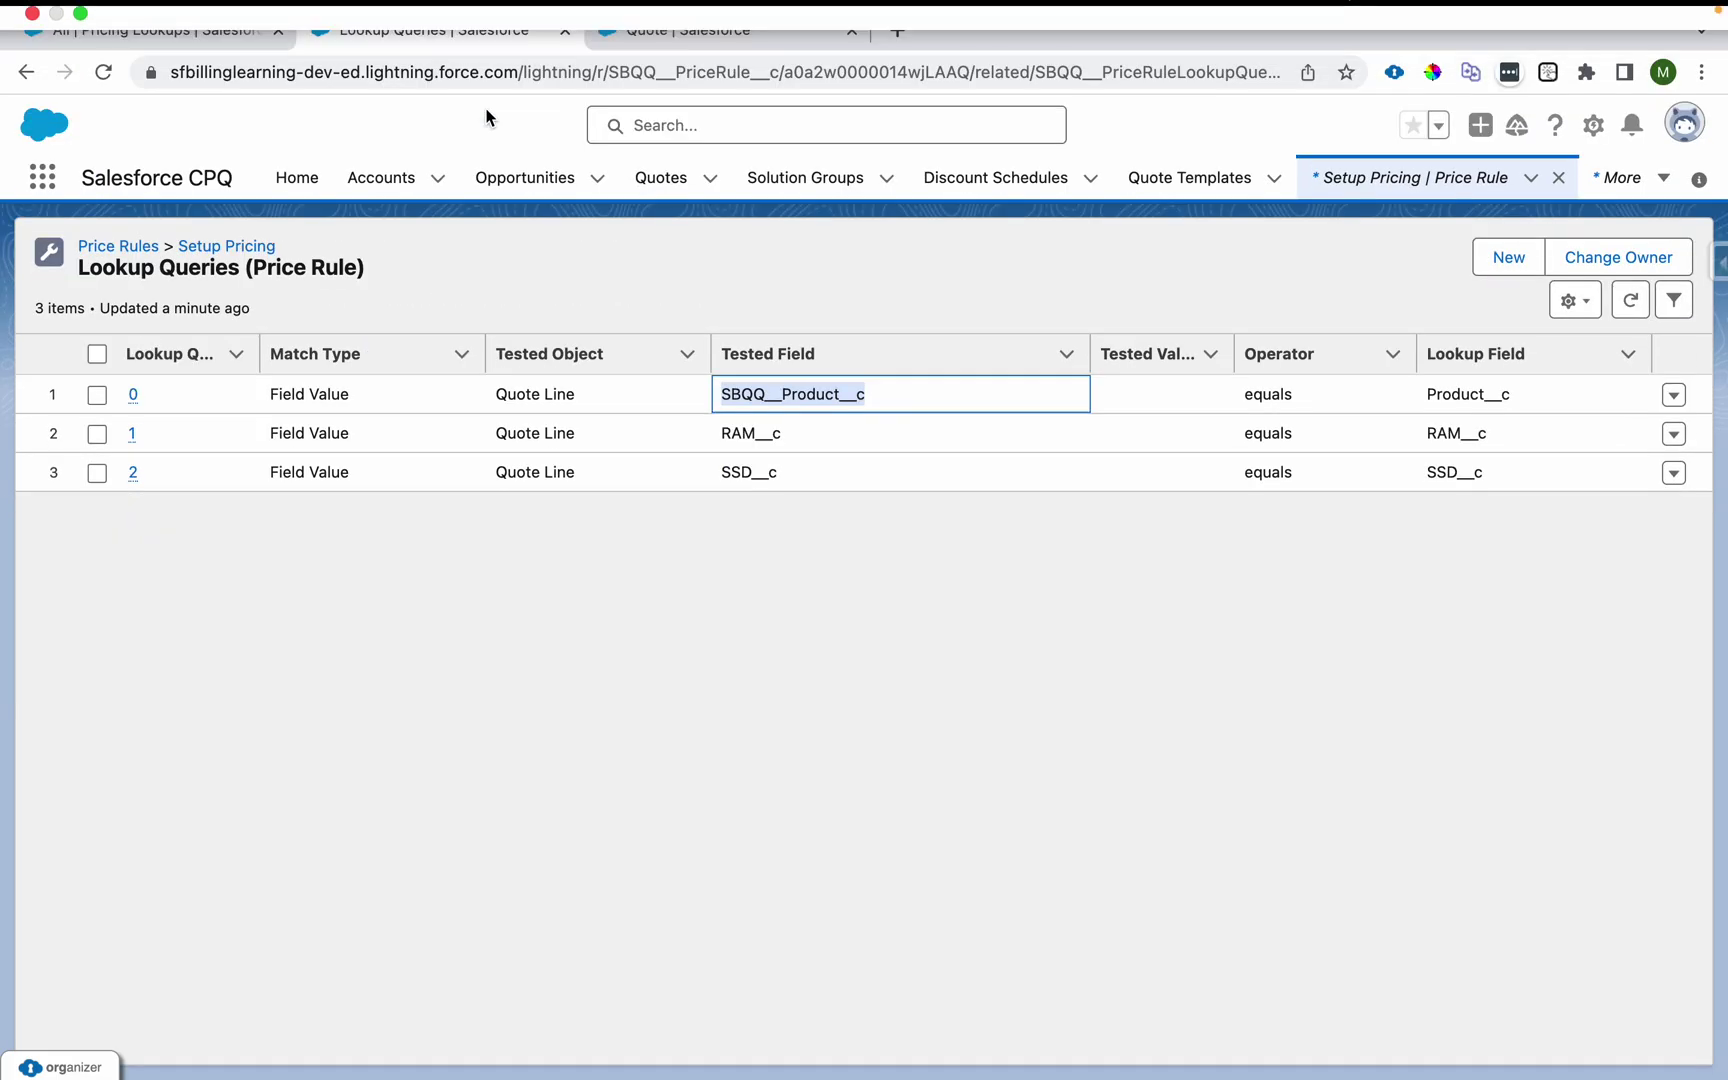
click(741, 441)
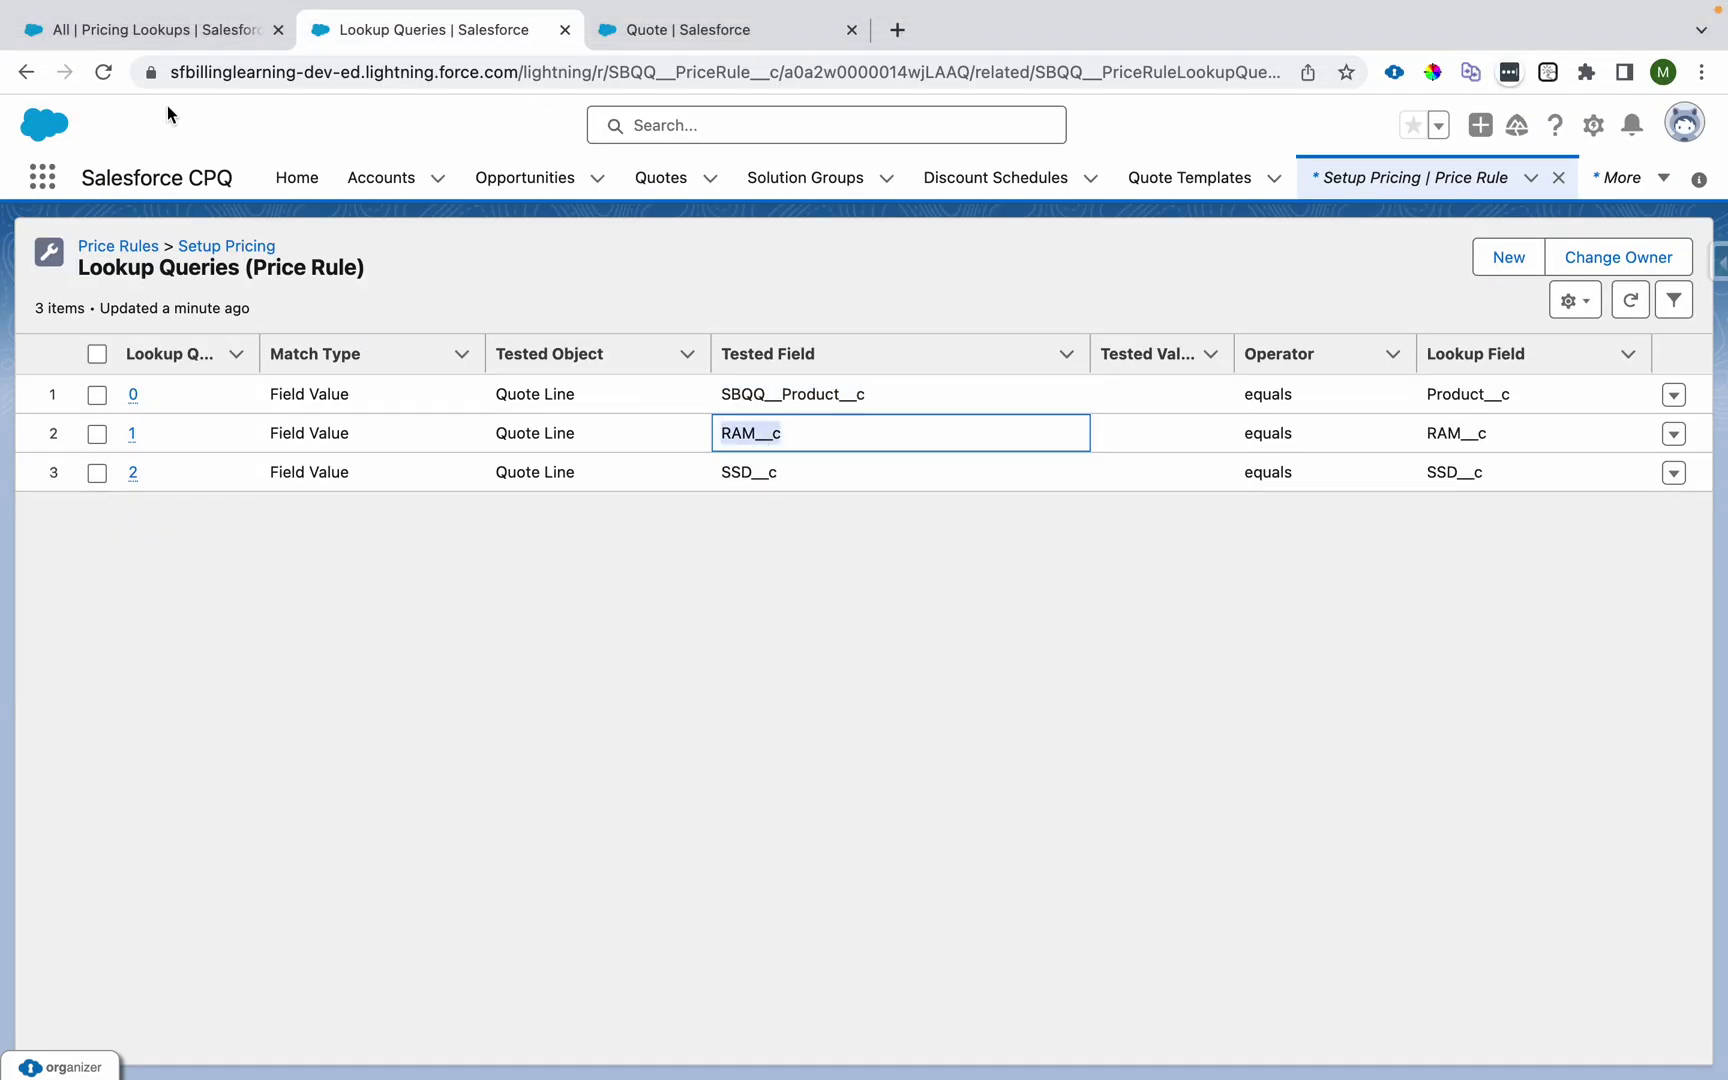
click(167, 31)
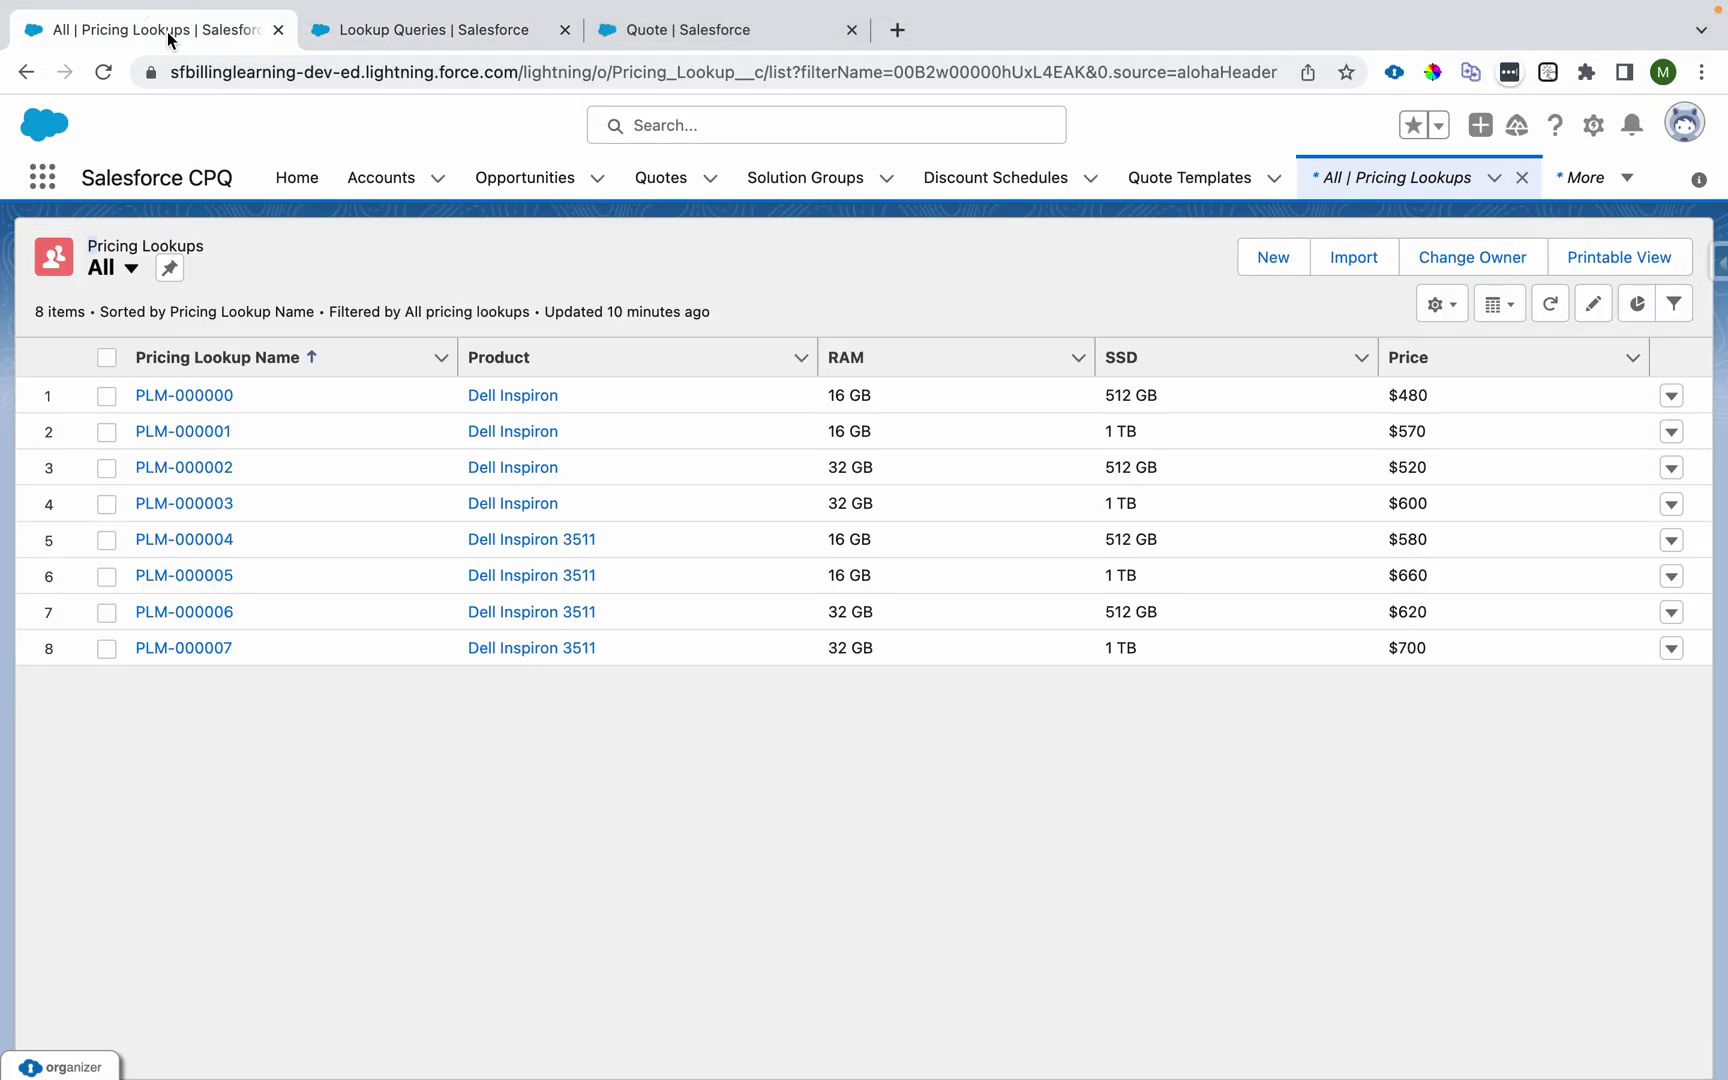
click(463, 27)
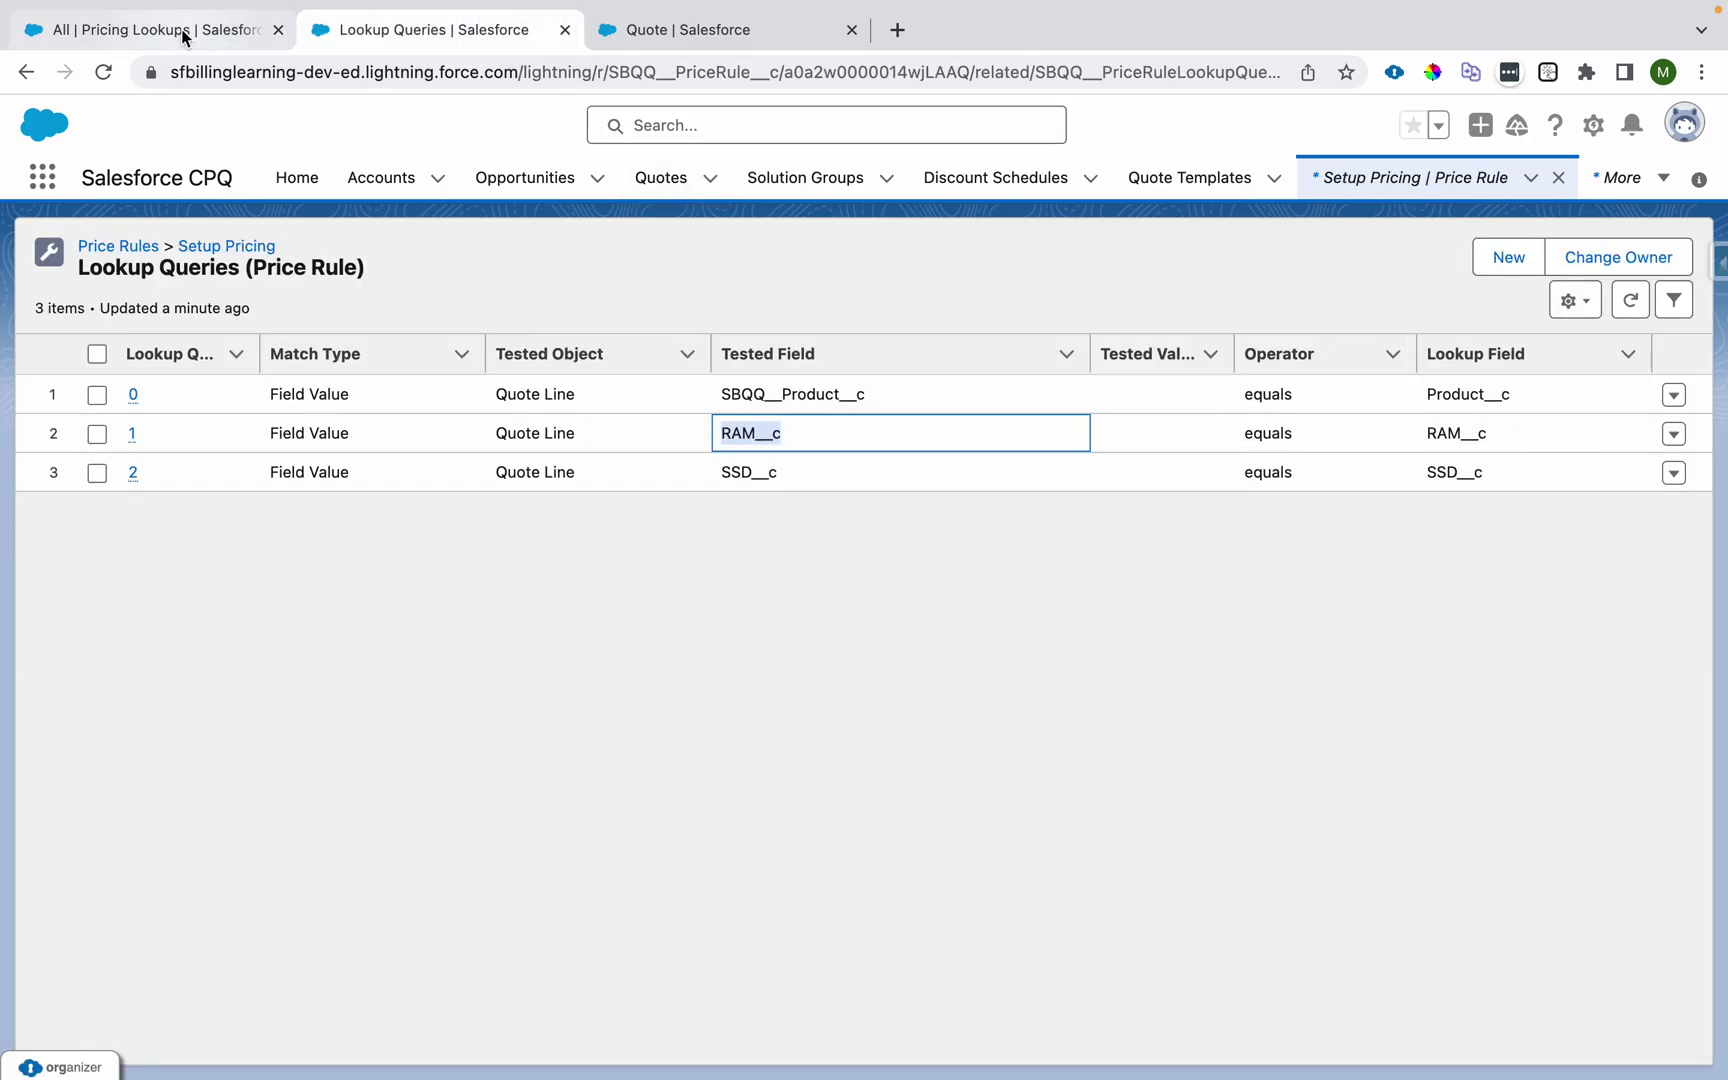
Step: Display the eight Dell Inspiron RAM/SSD pricing lookups, priced from $480 to $700
click(150, 30)
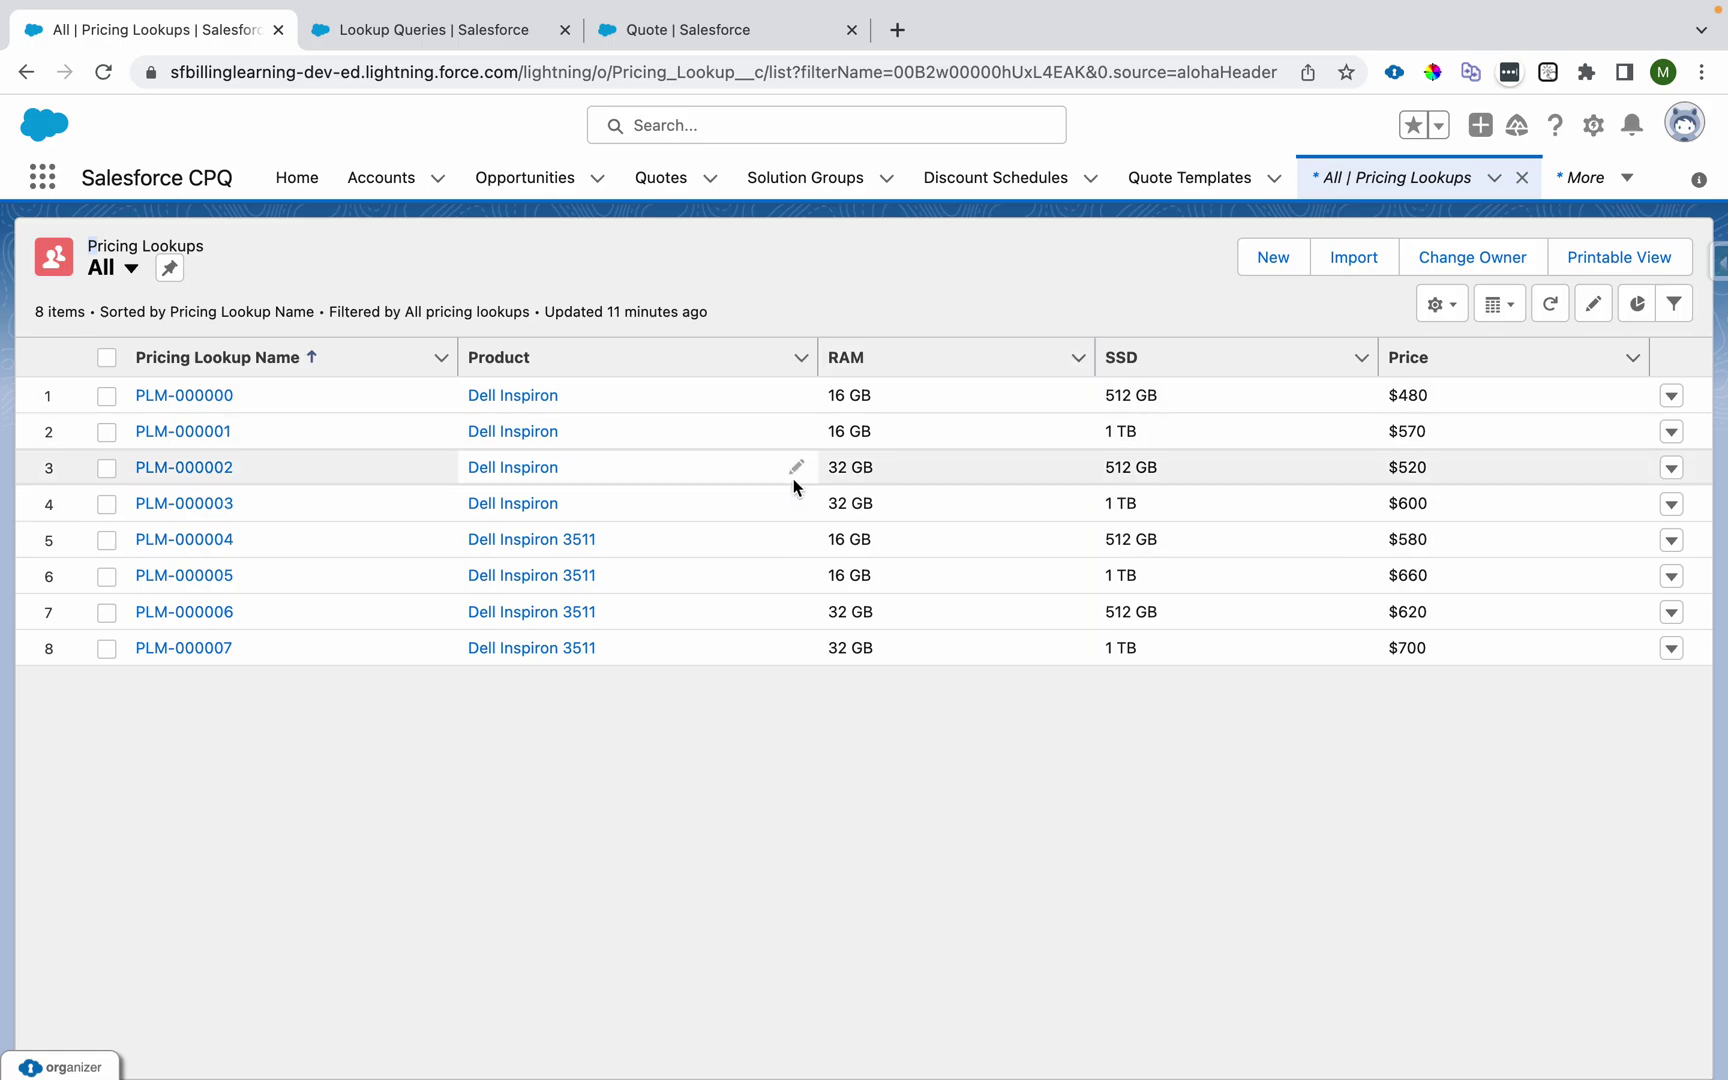
Step: Select pricing lookup PLM-000002 and open its Price cell for editing
click(487, 28)
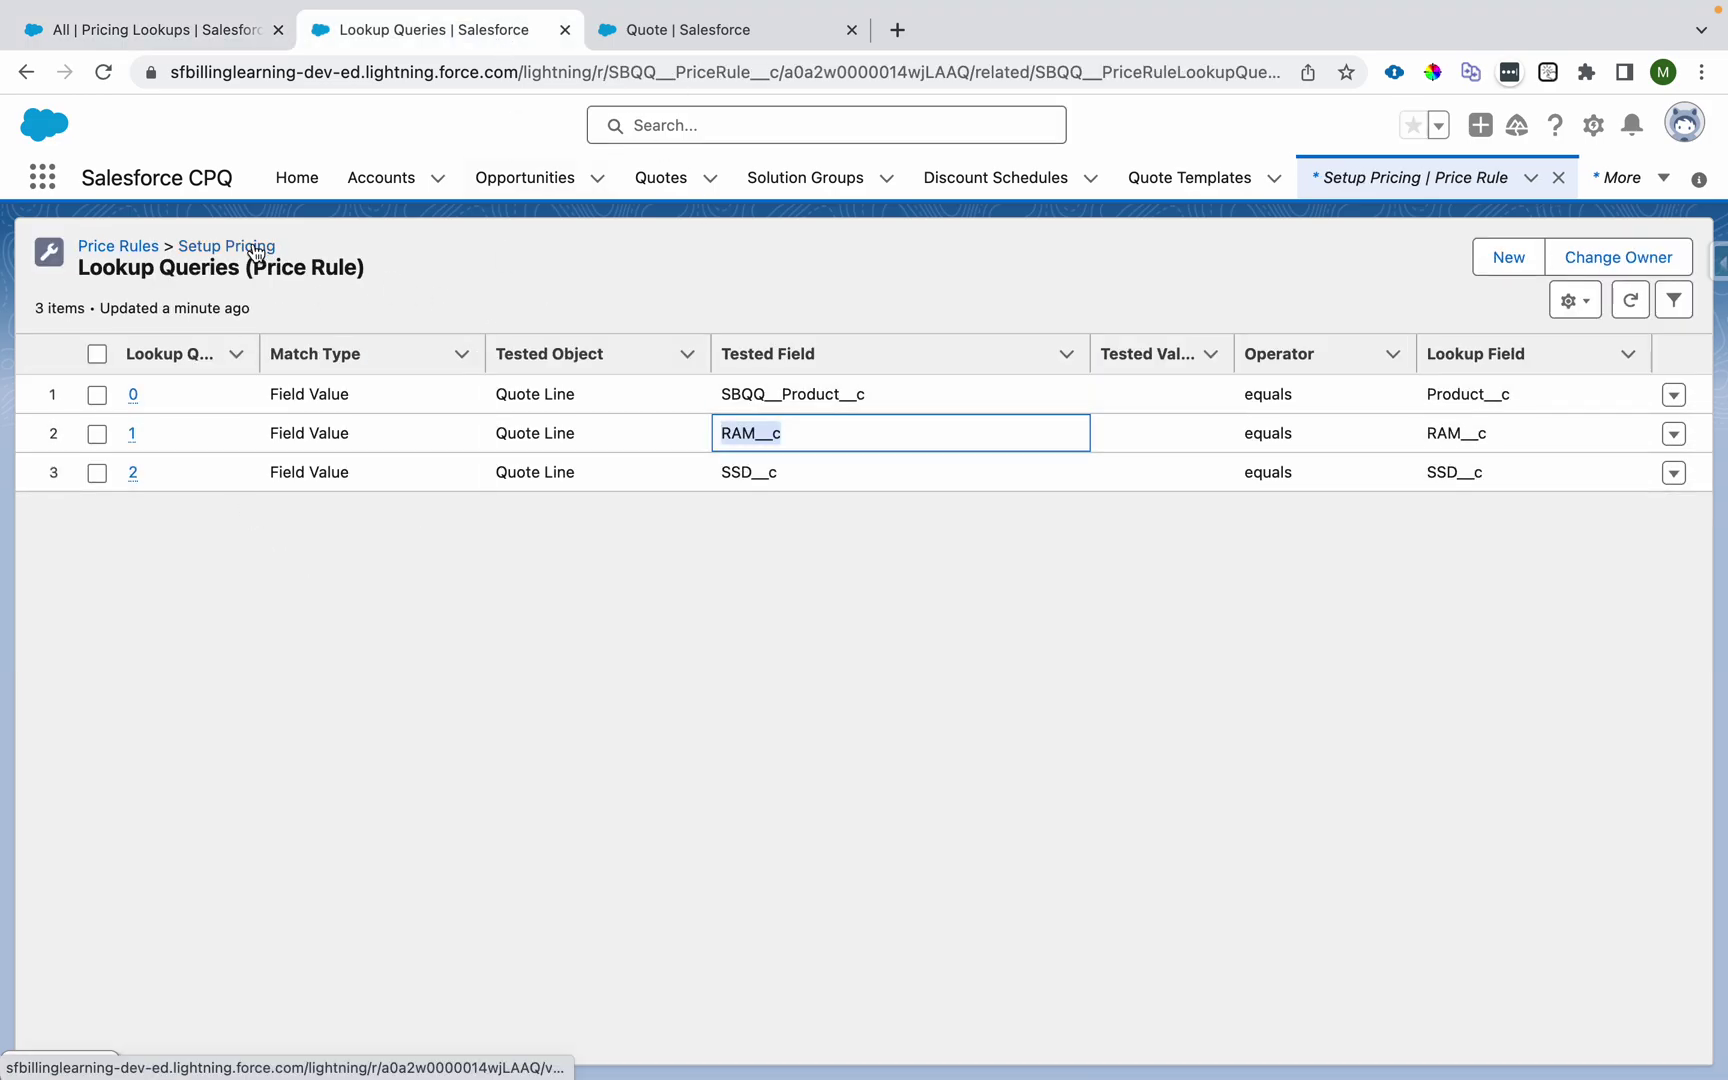
click(181, 30)
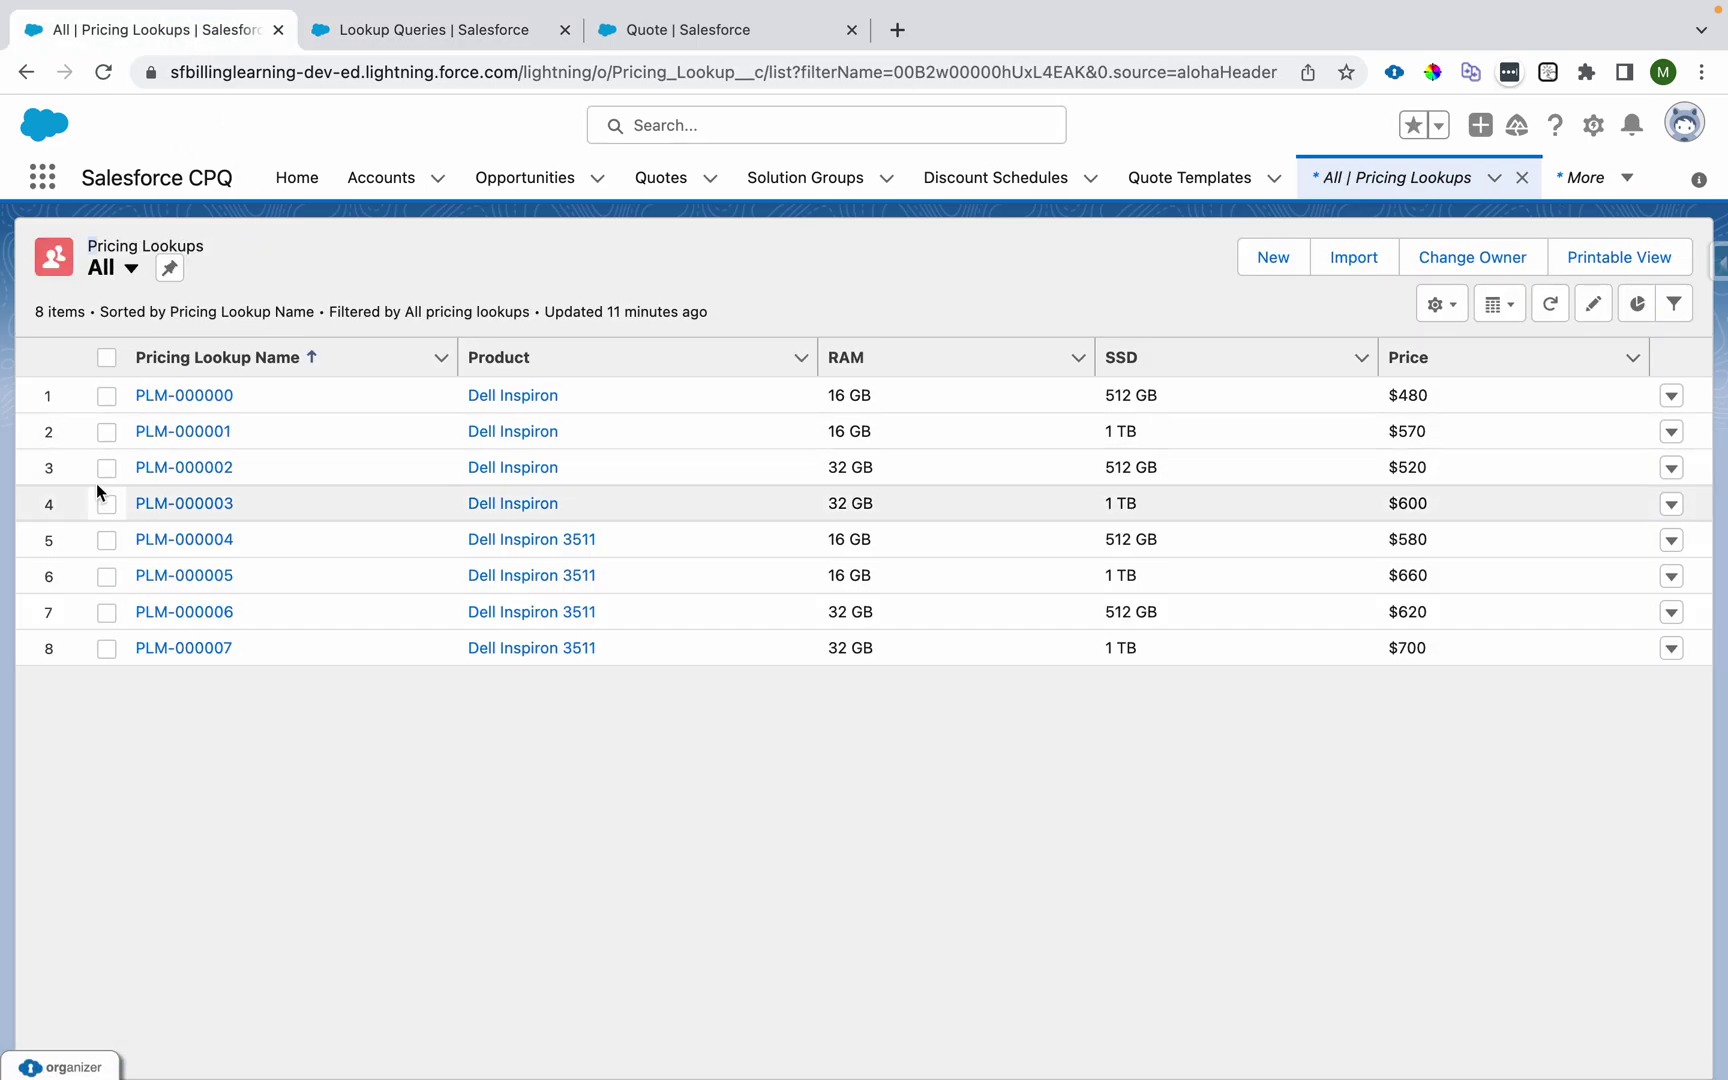
click(105, 469)
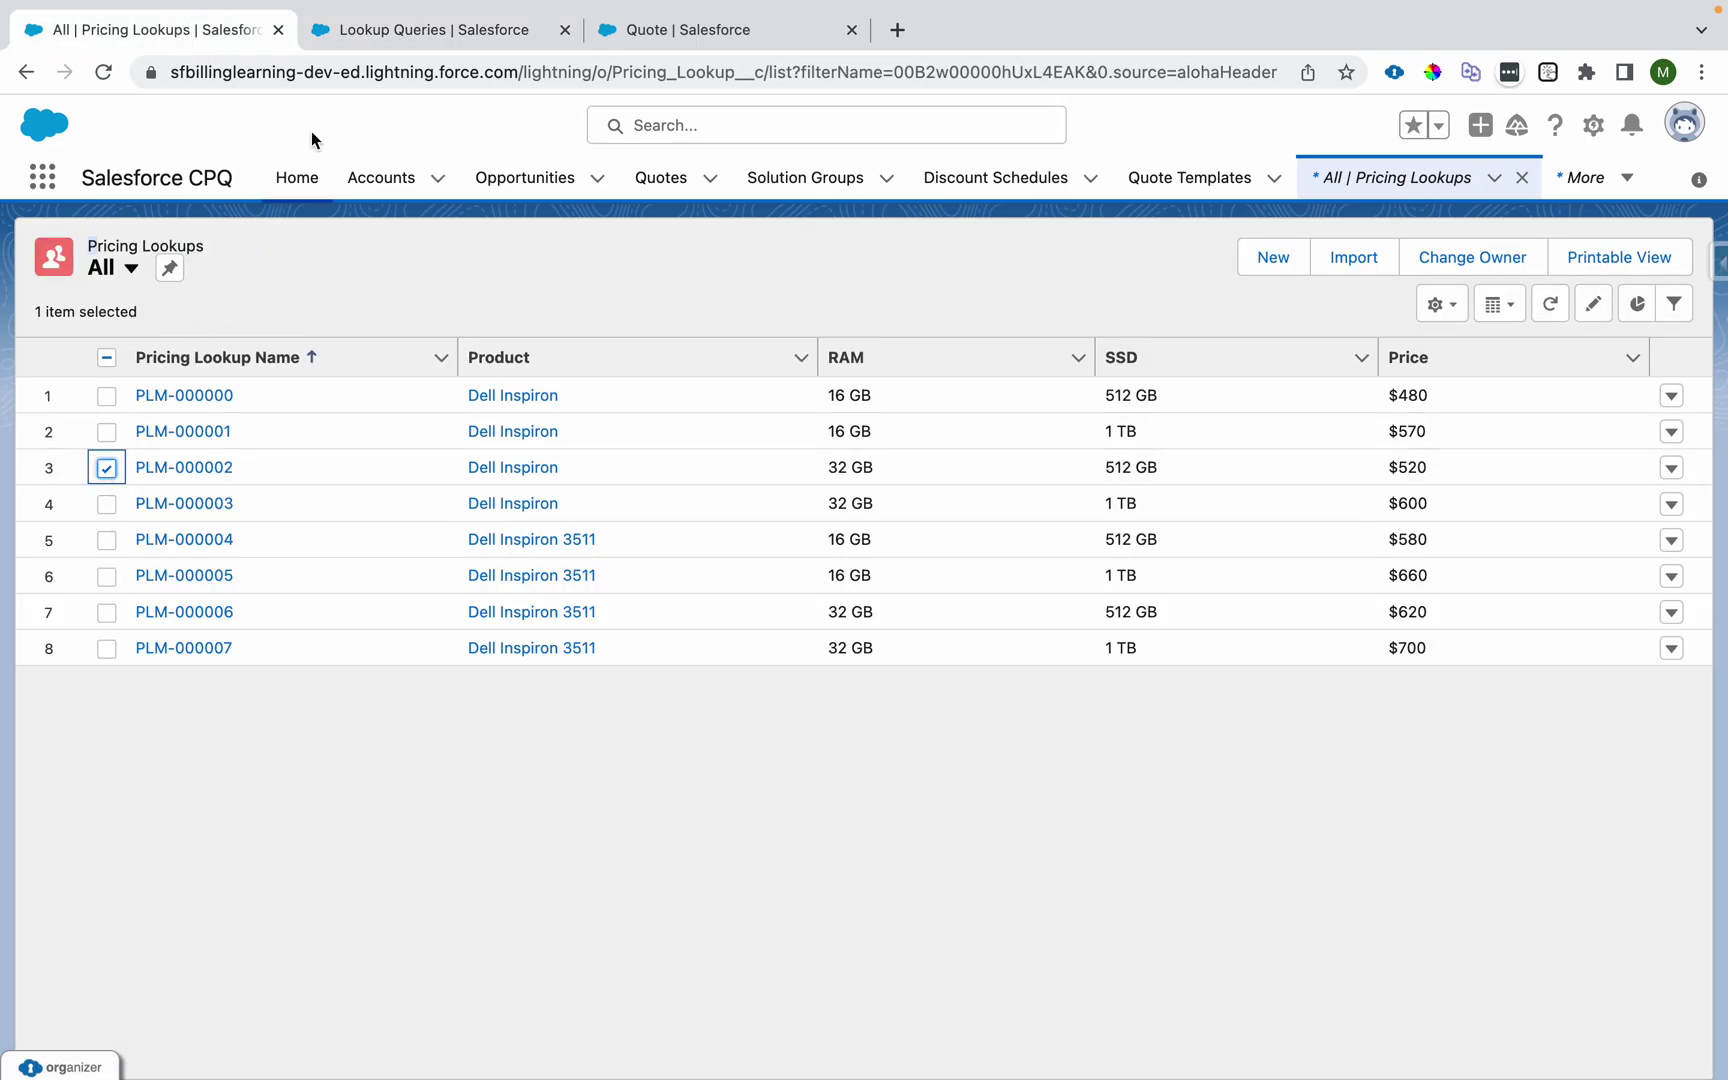
click(380, 32)
click(140, 250)
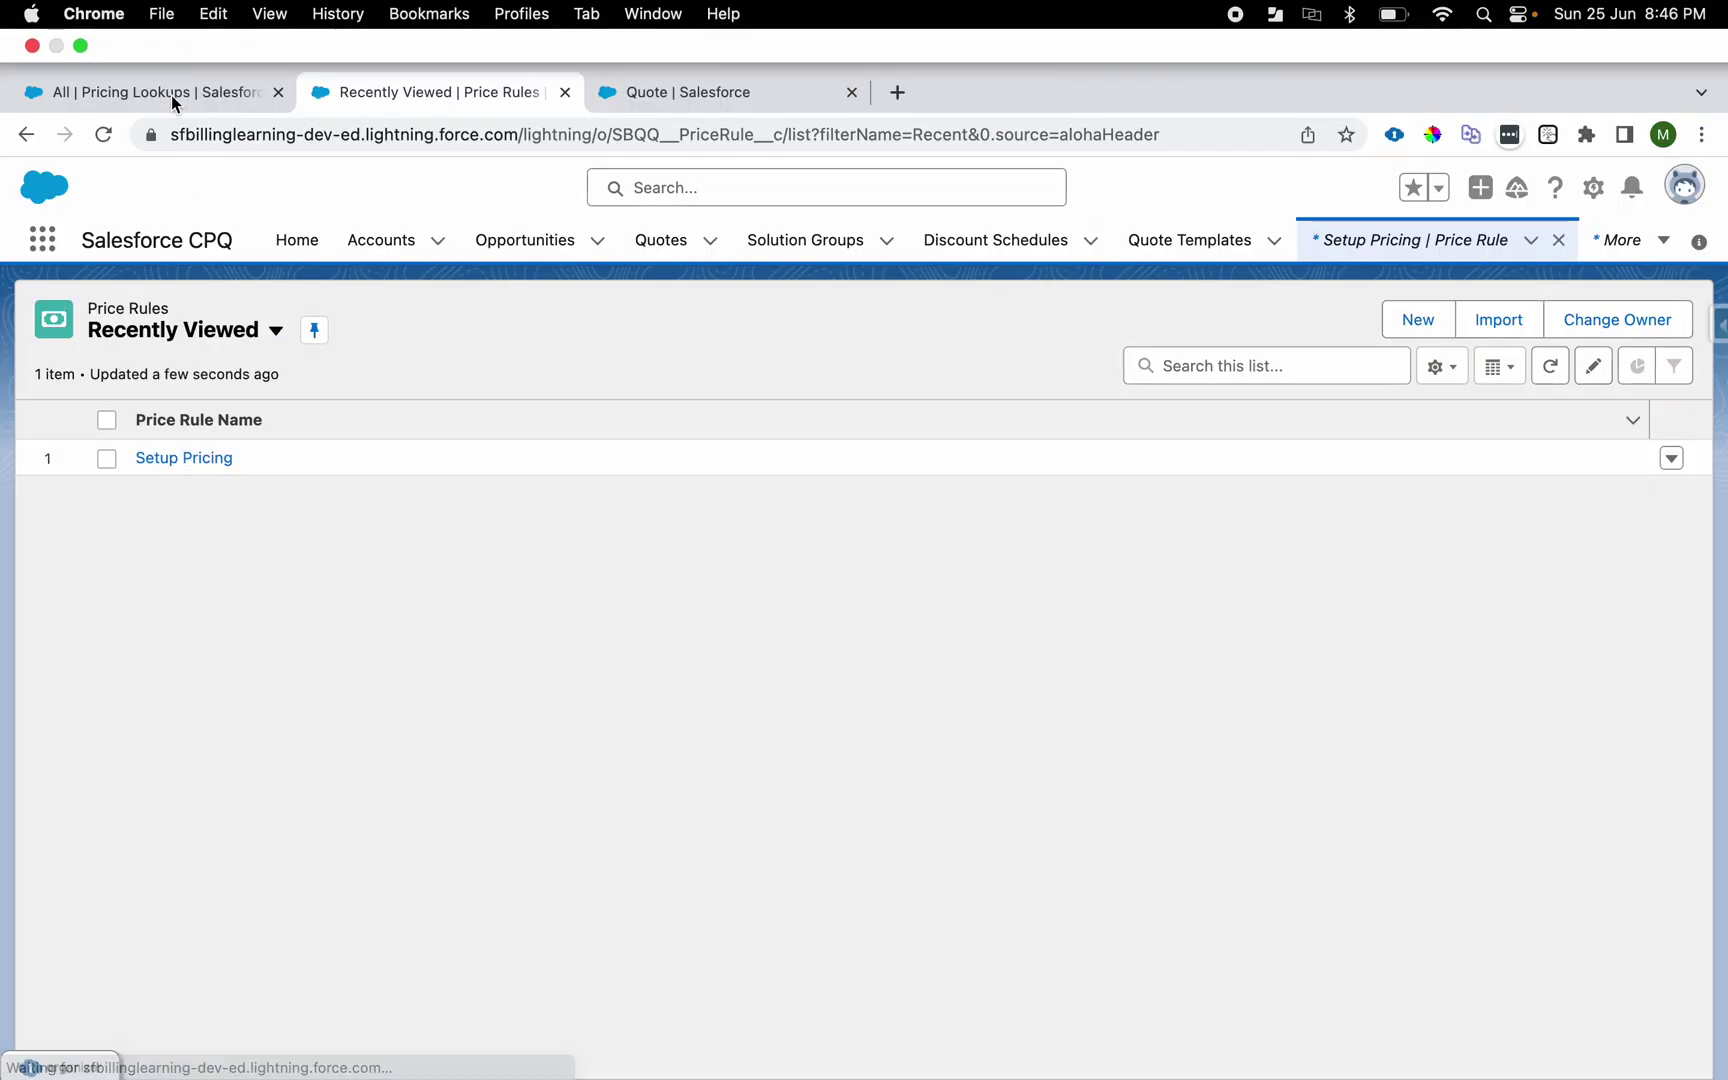
click(185, 30)
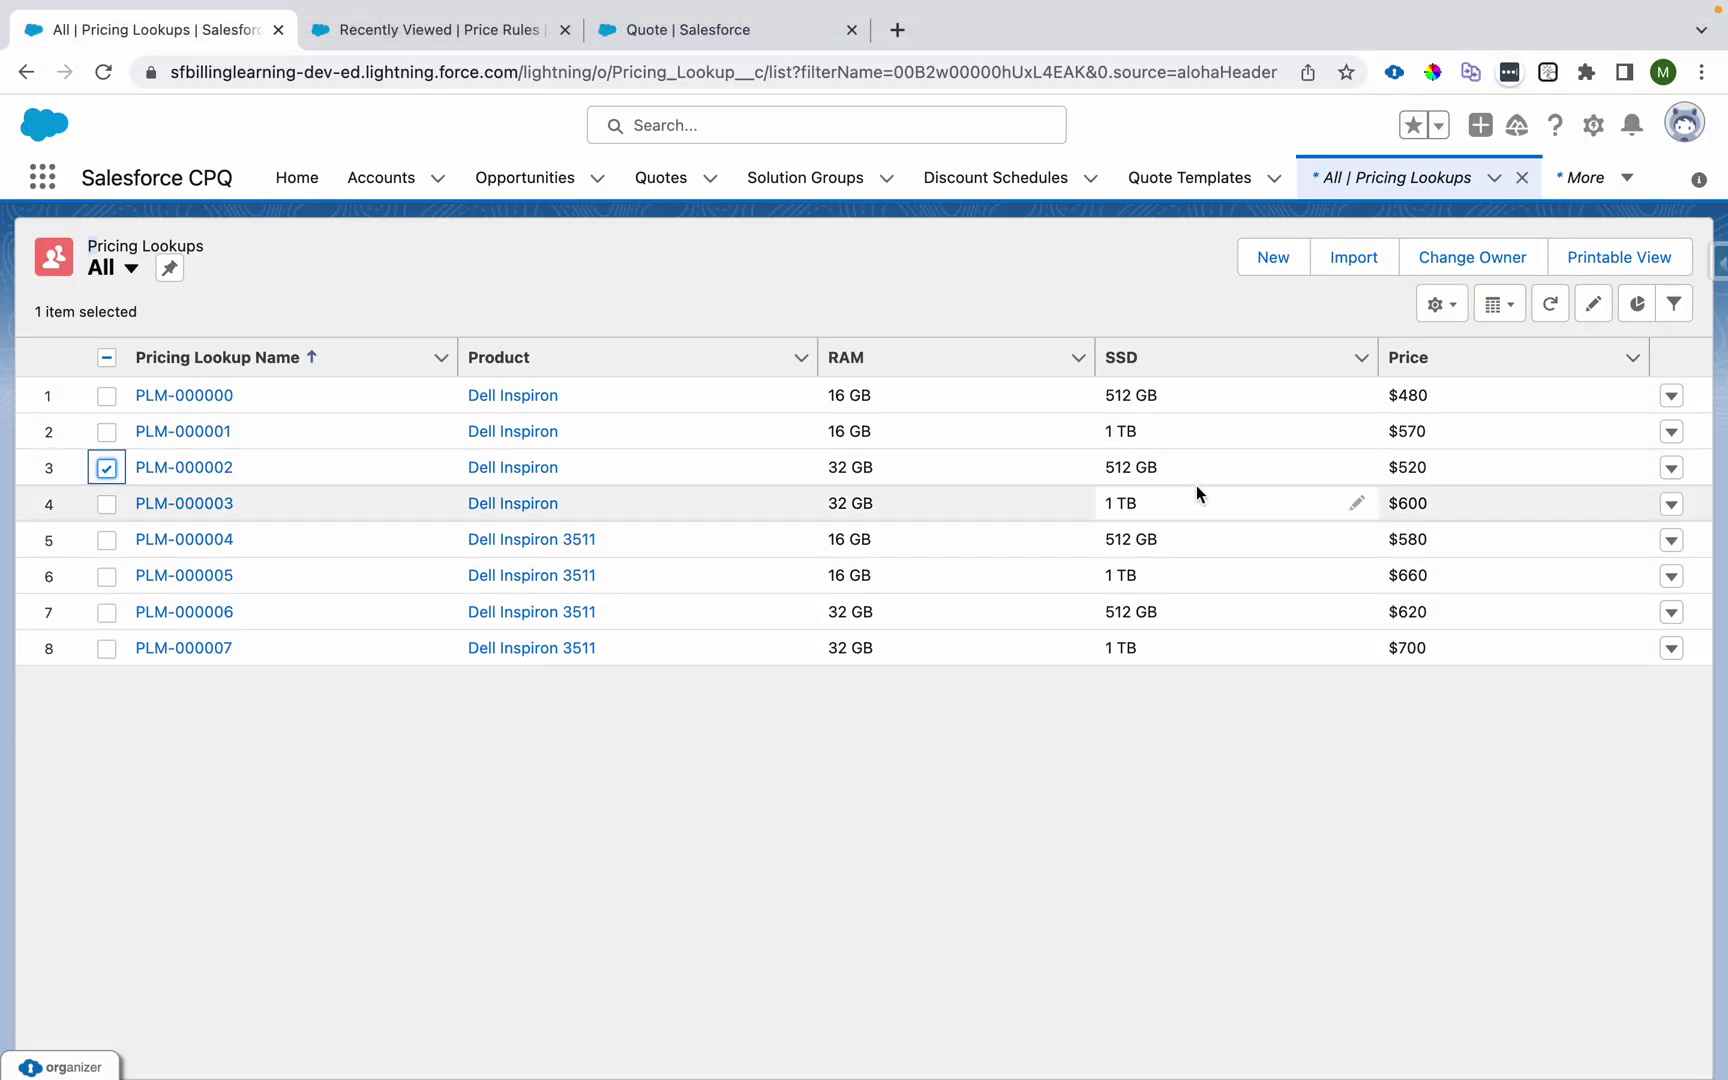
double_click(1405, 467)
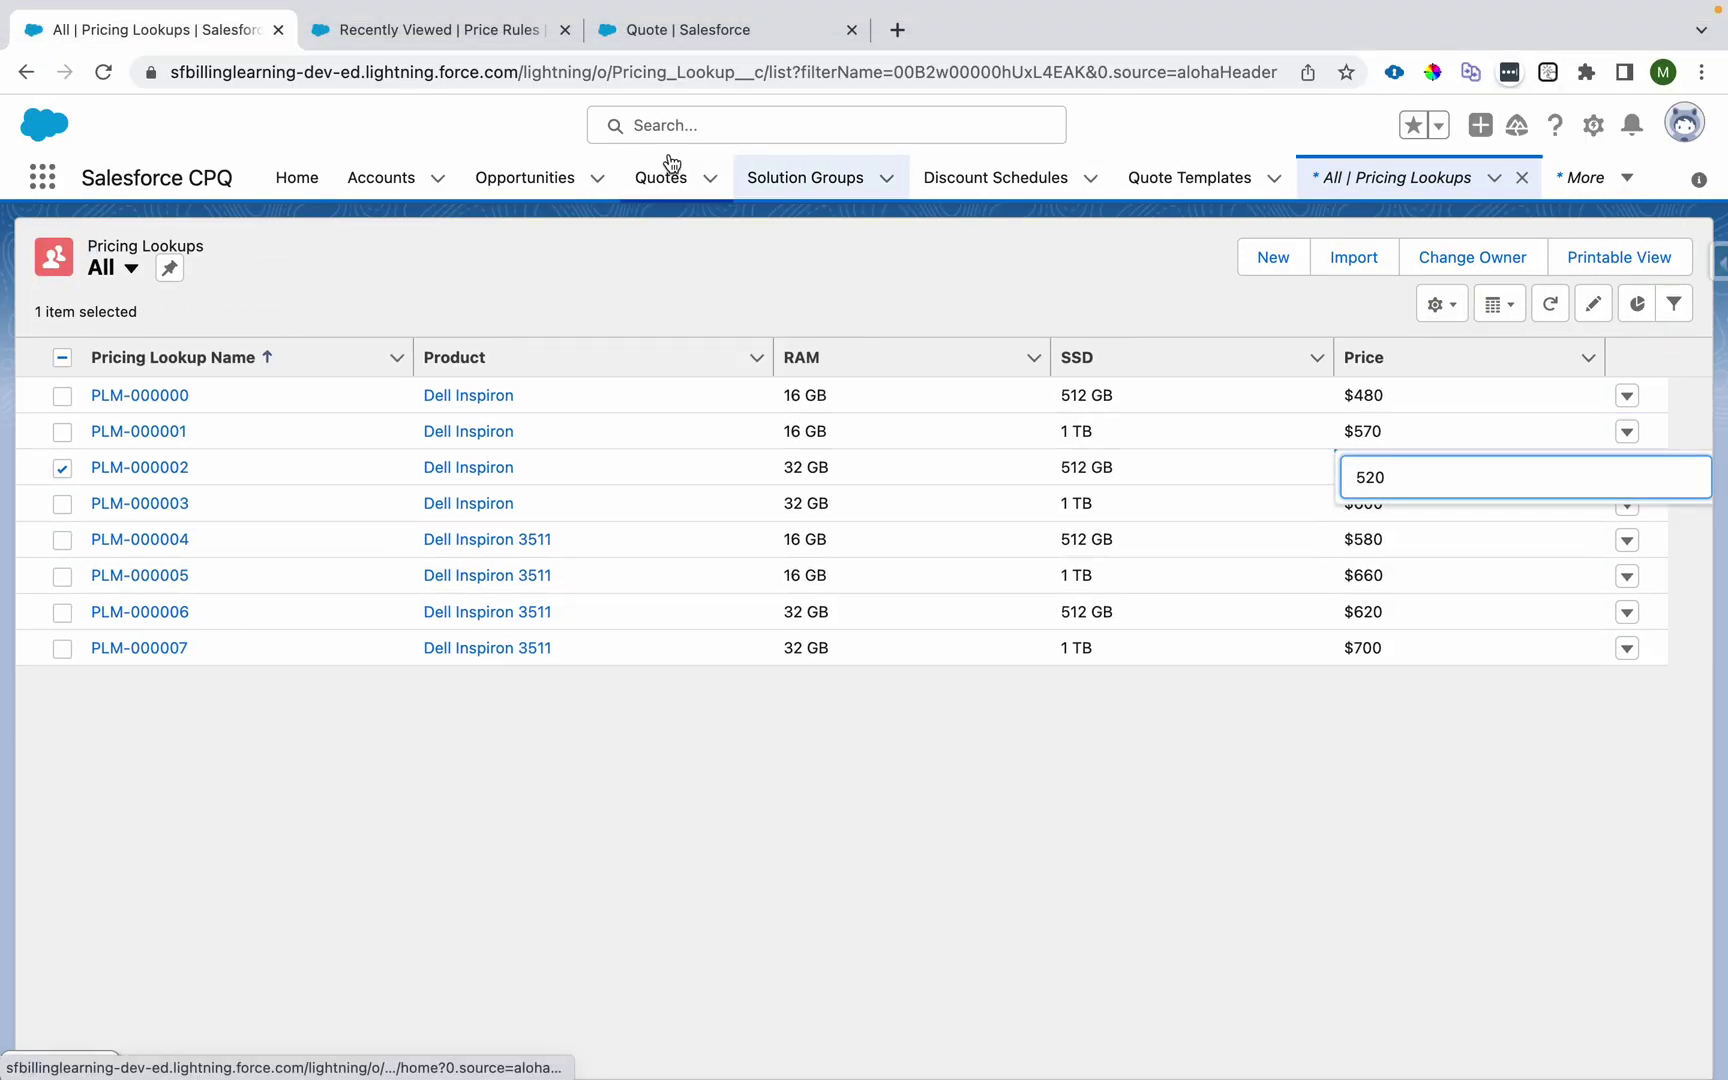
Step: Open the Setup Pricing price rule's related records and scroll to its price action
click(490, 30)
click(204, 394)
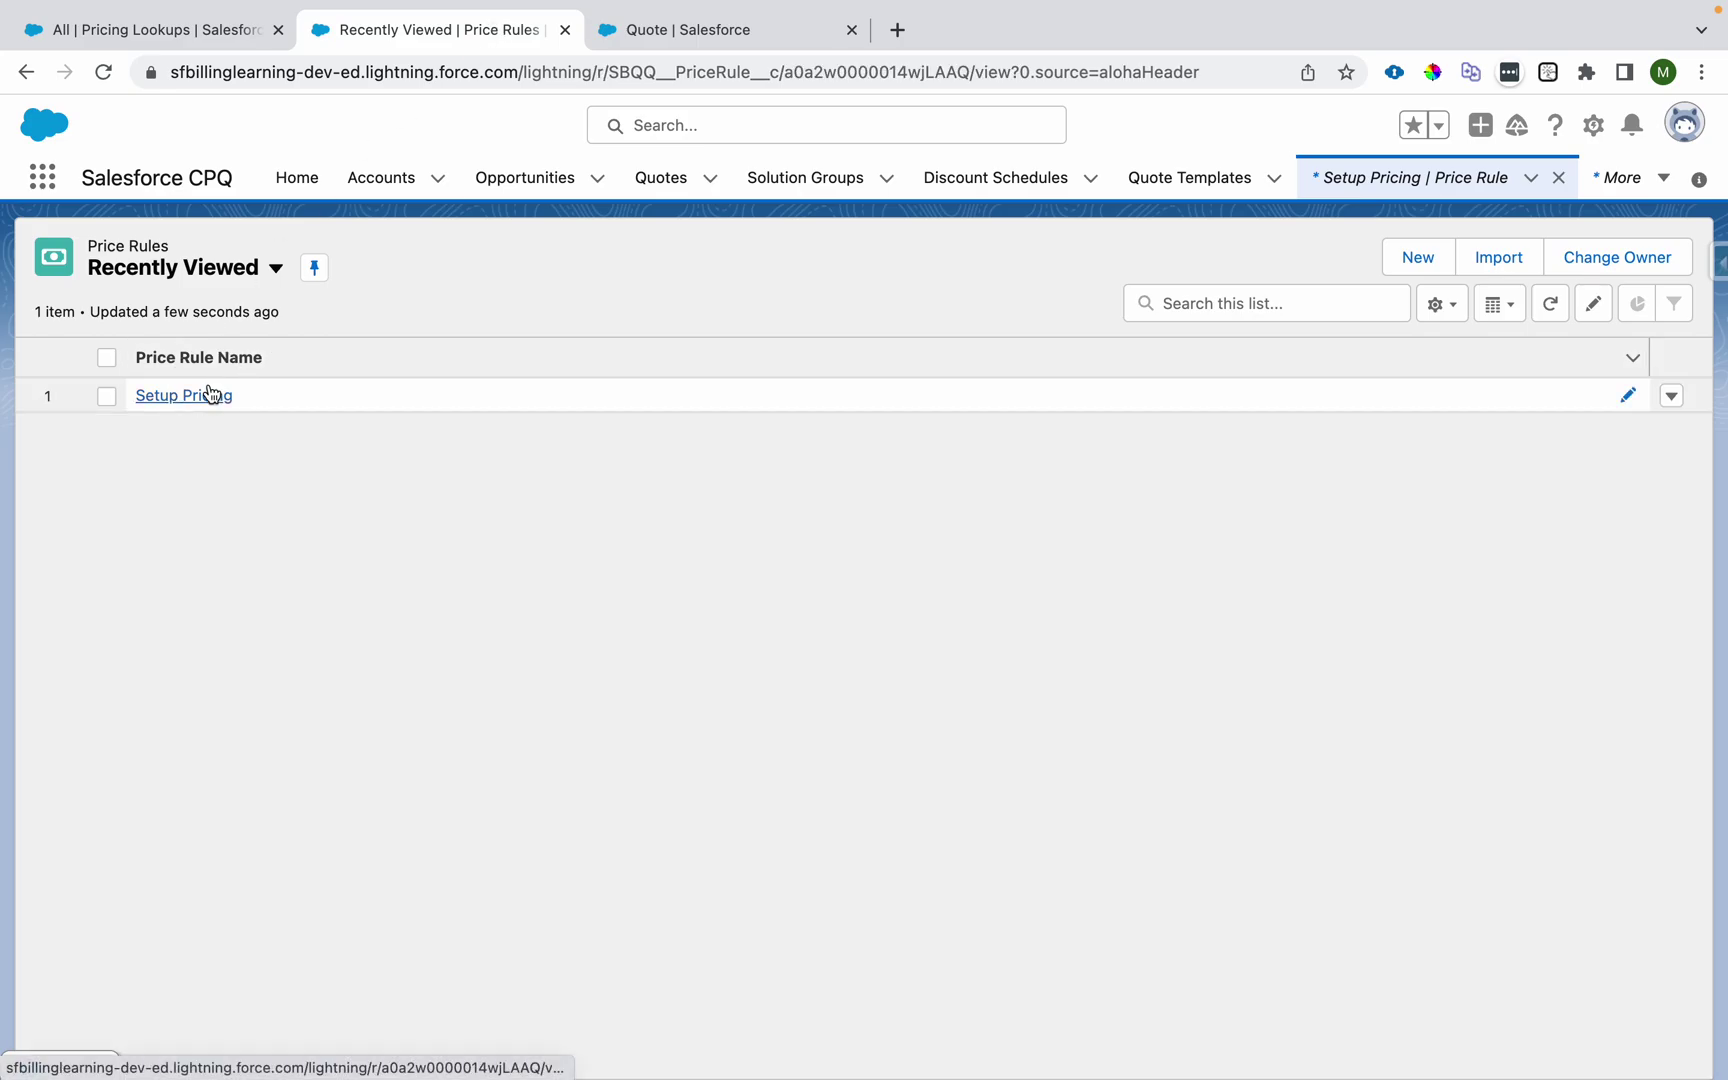
click(85, 362)
scroll(352, 686, down, 2)
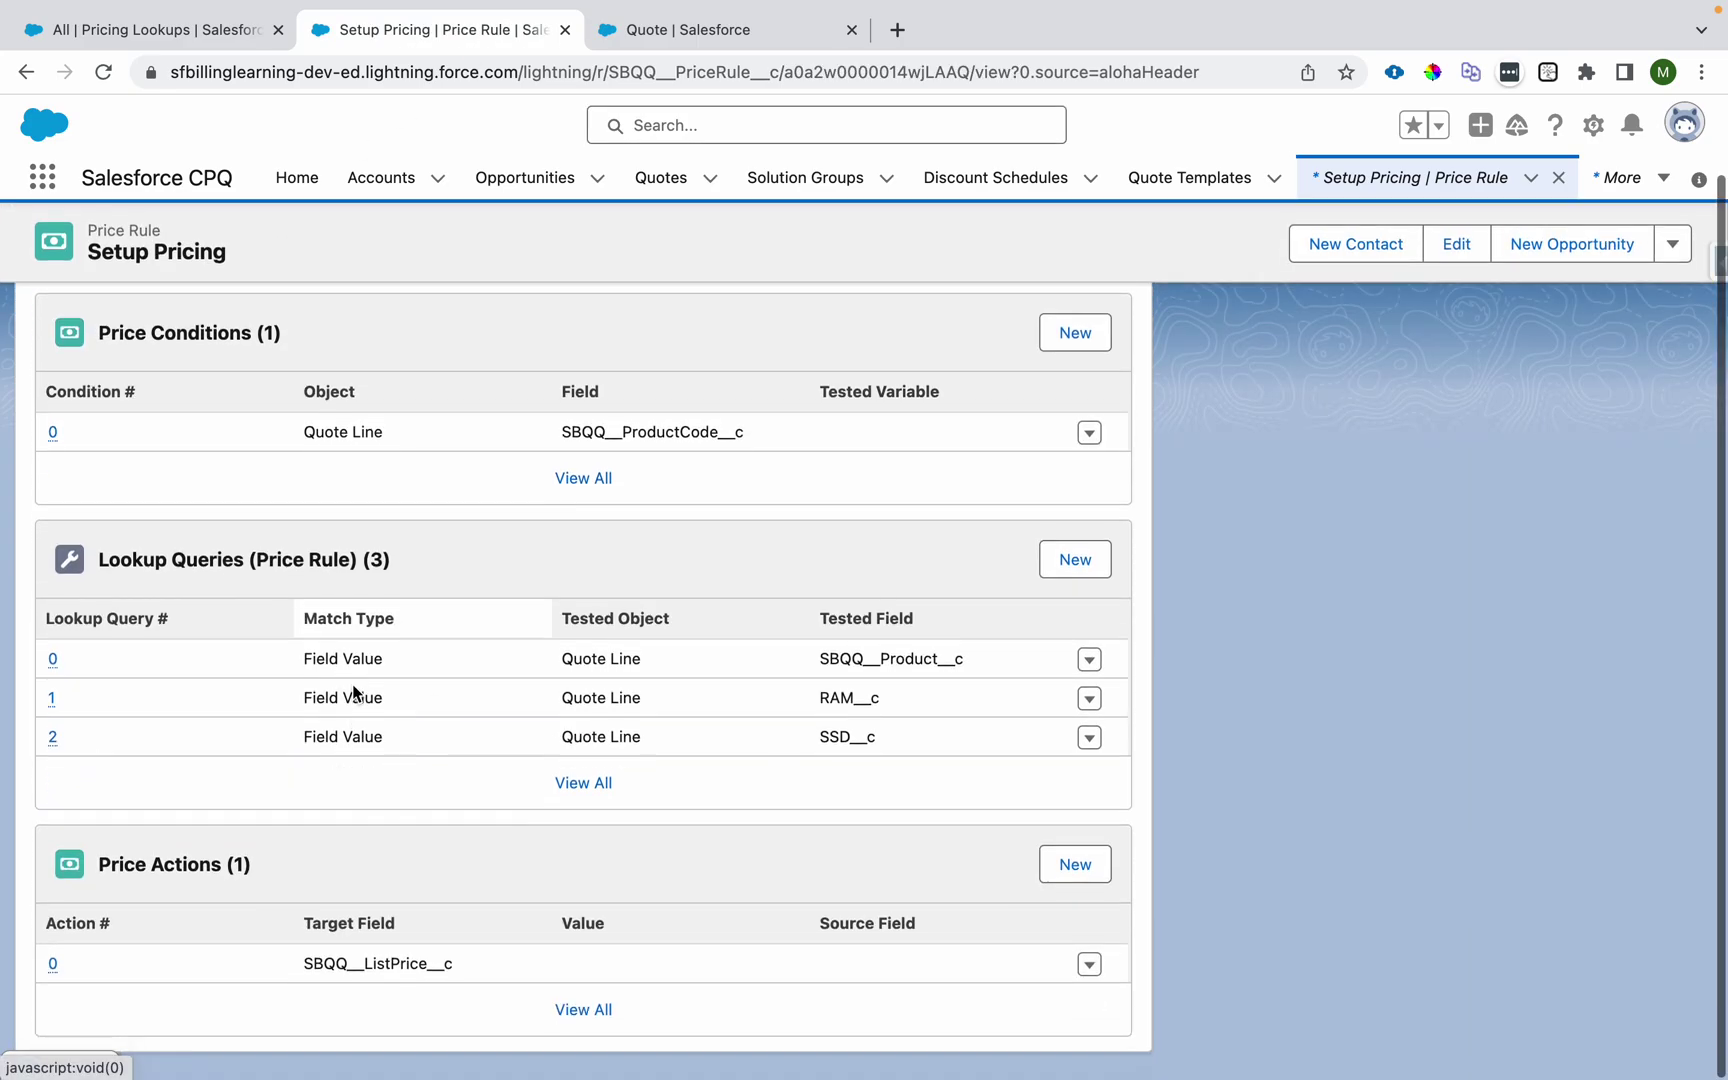
Step: Open price action 0 from the full list and review its SBQQ__ListPrice__c target field
click(588, 1024)
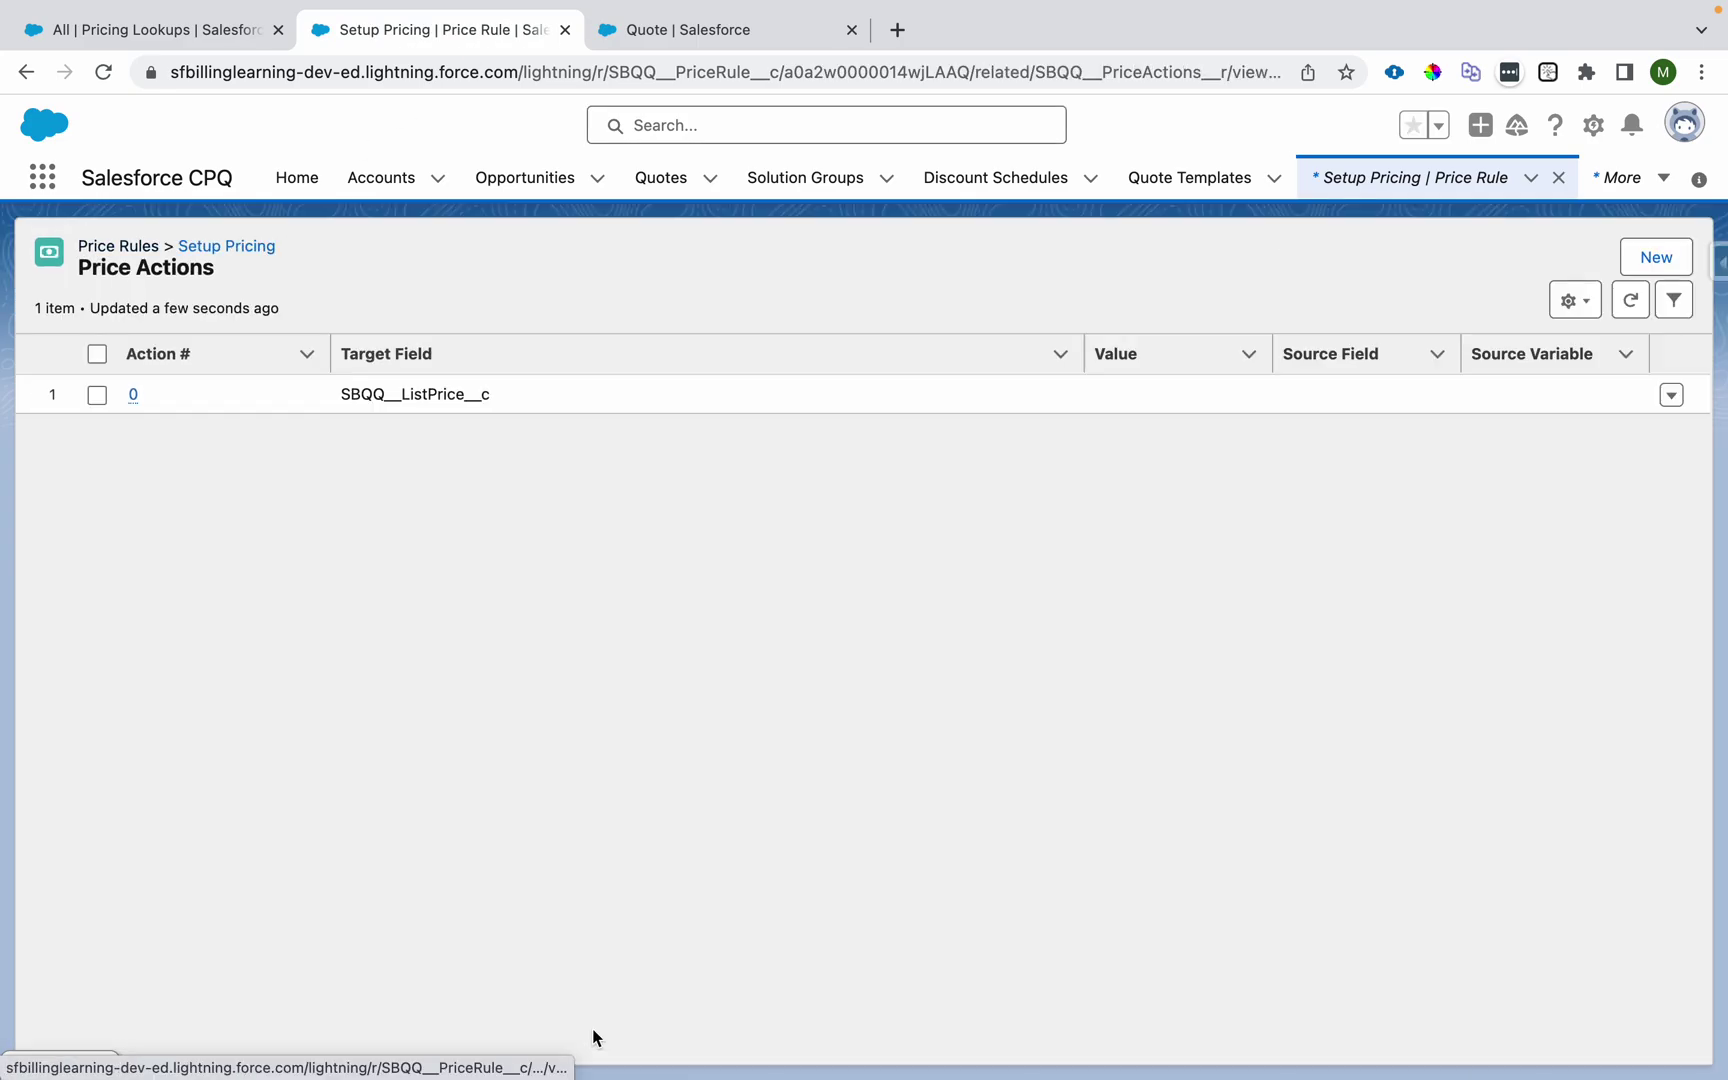
click(132, 396)
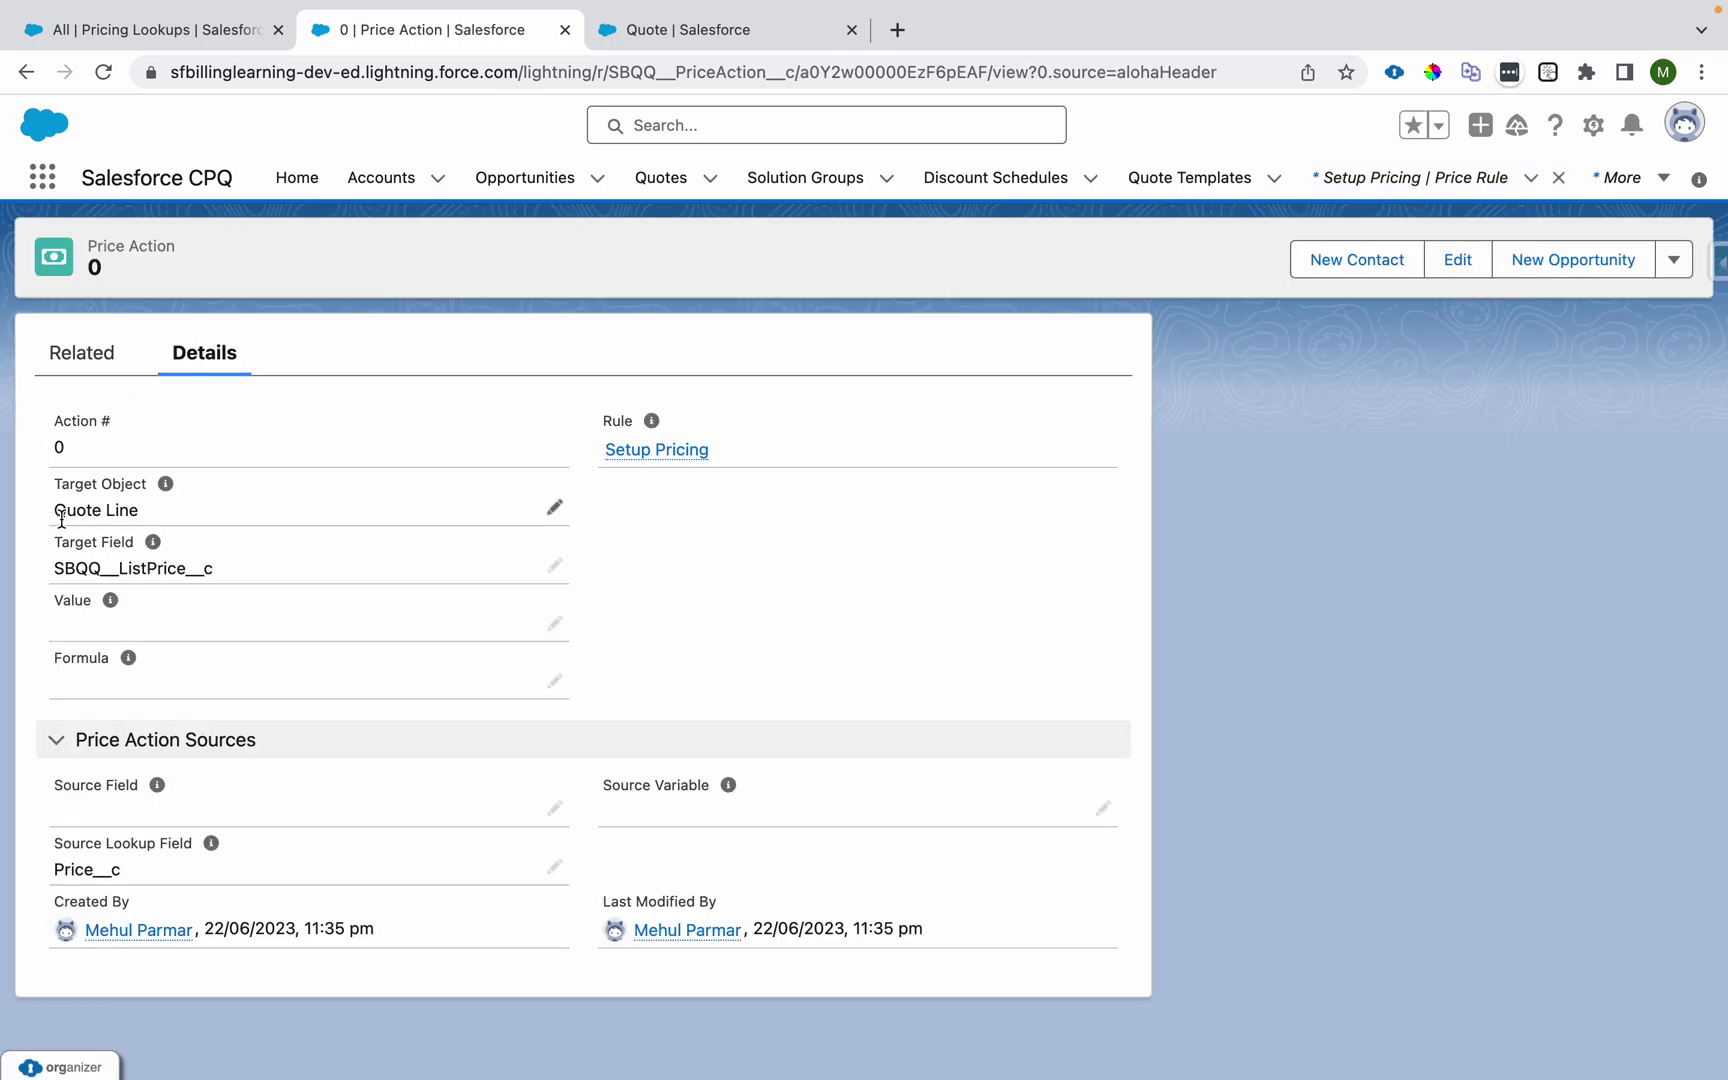
triple_click(58, 541)
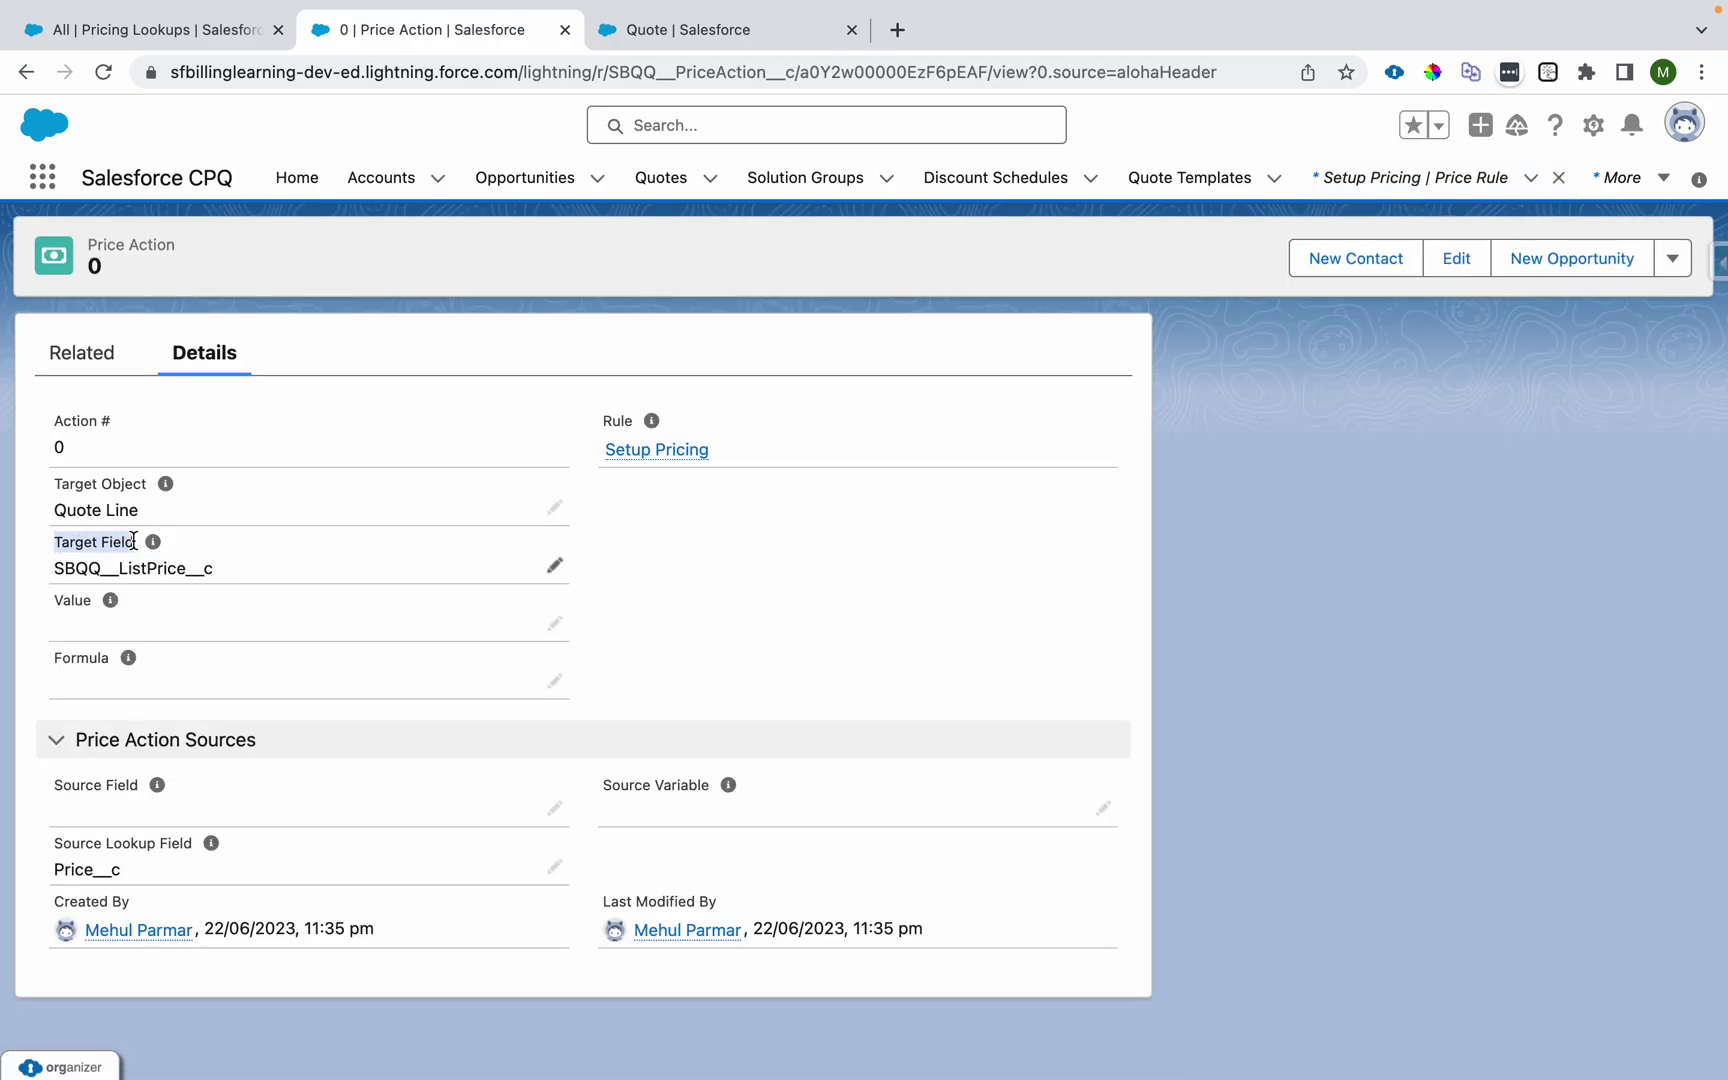
drag(56, 568, 240, 570)
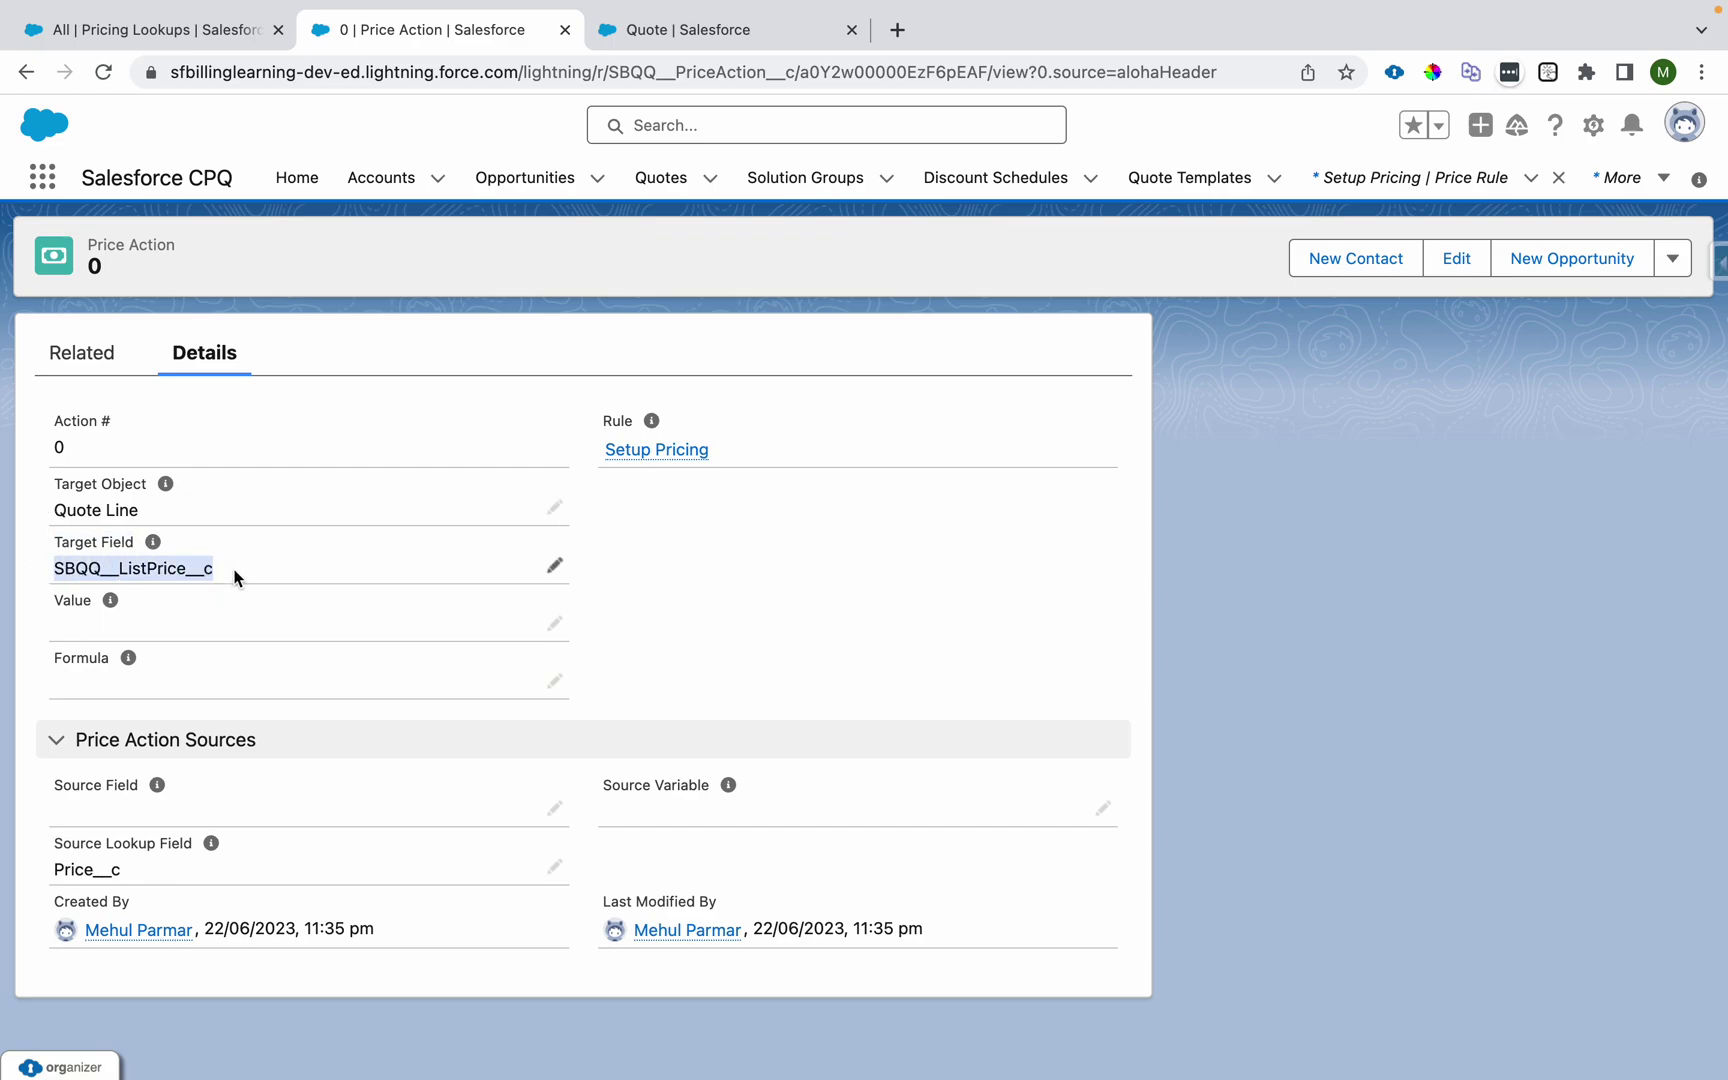
click(57, 840)
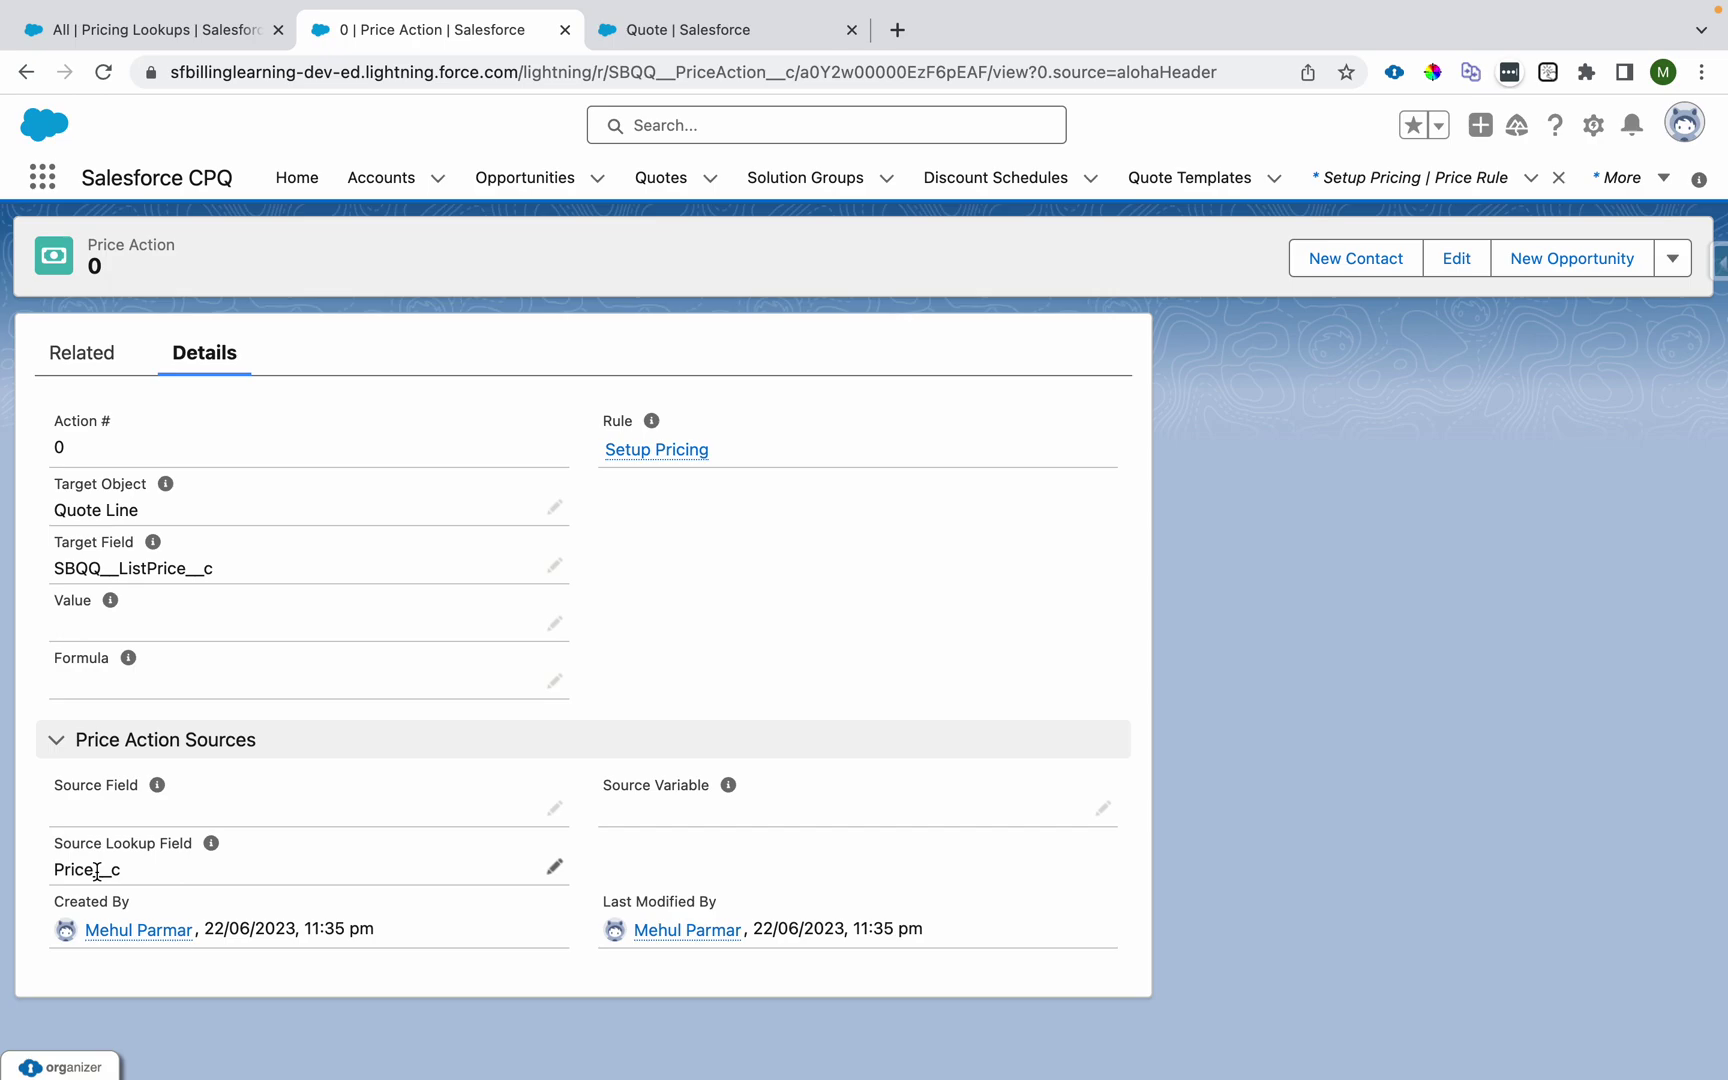
Step: Save PLM-000002's price as $520, then go back to the Setup Pricing price rule
click(168, 32)
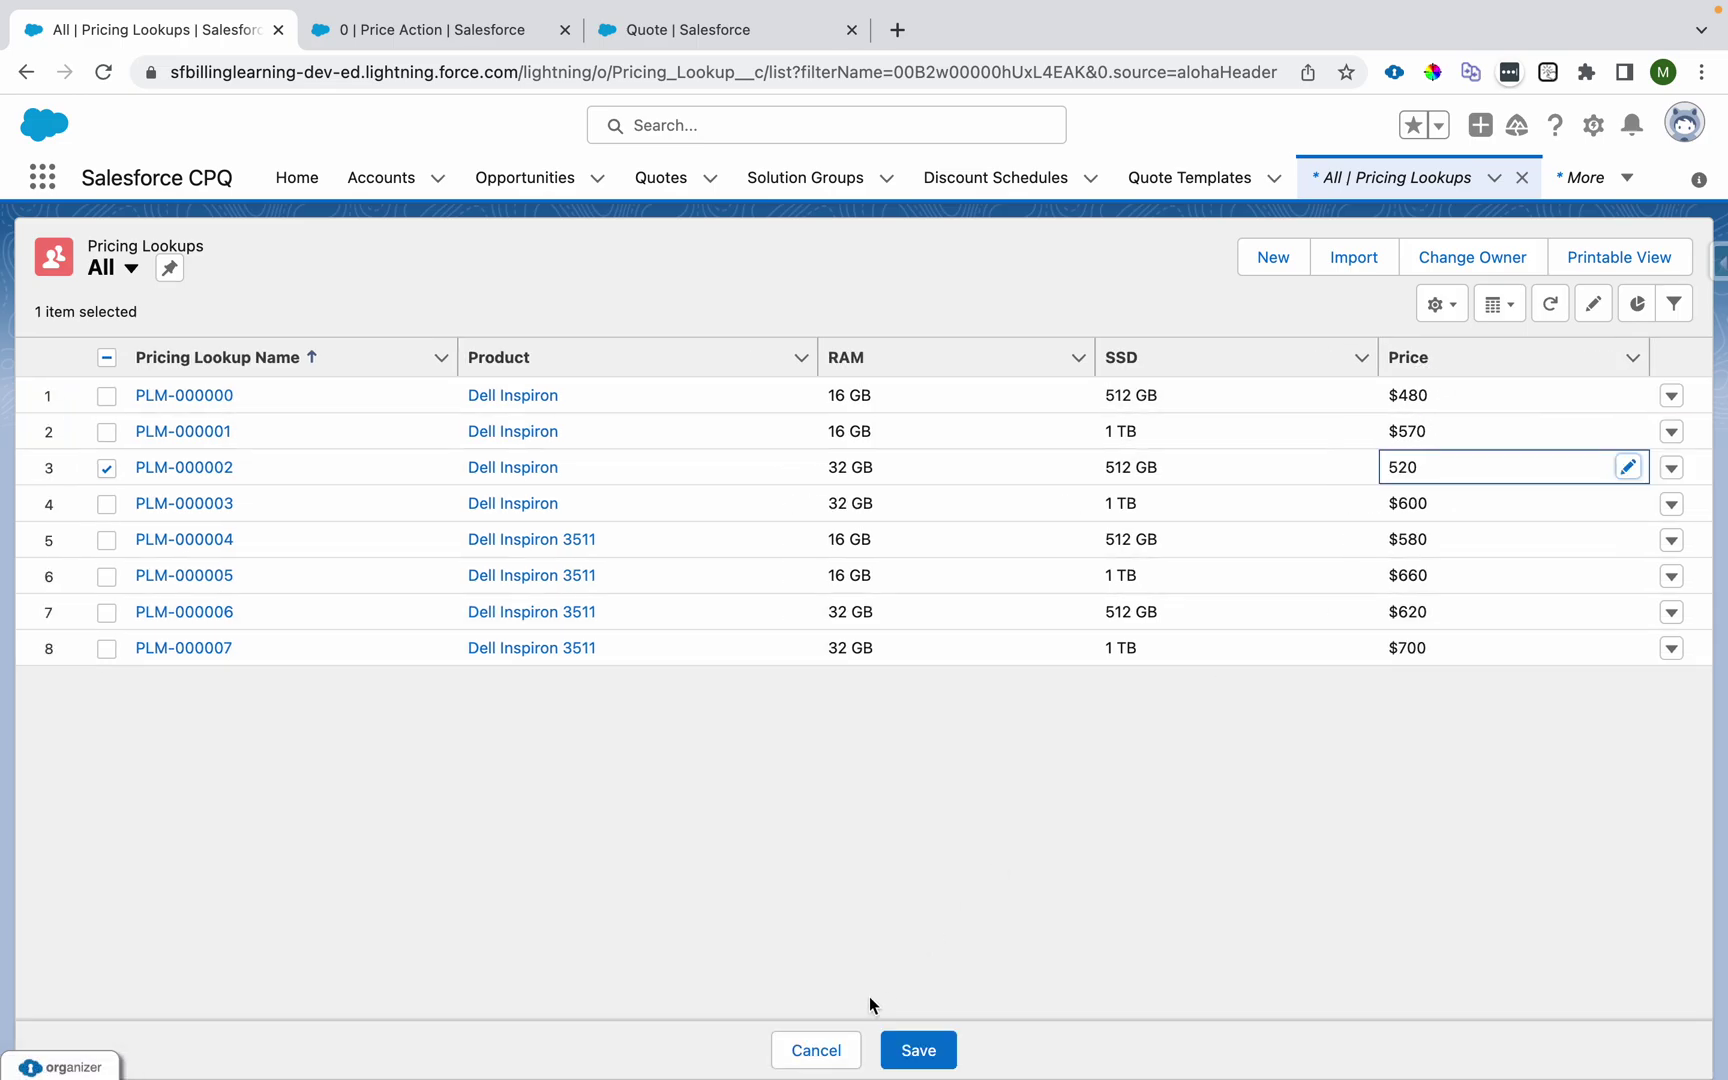
click(825, 1050)
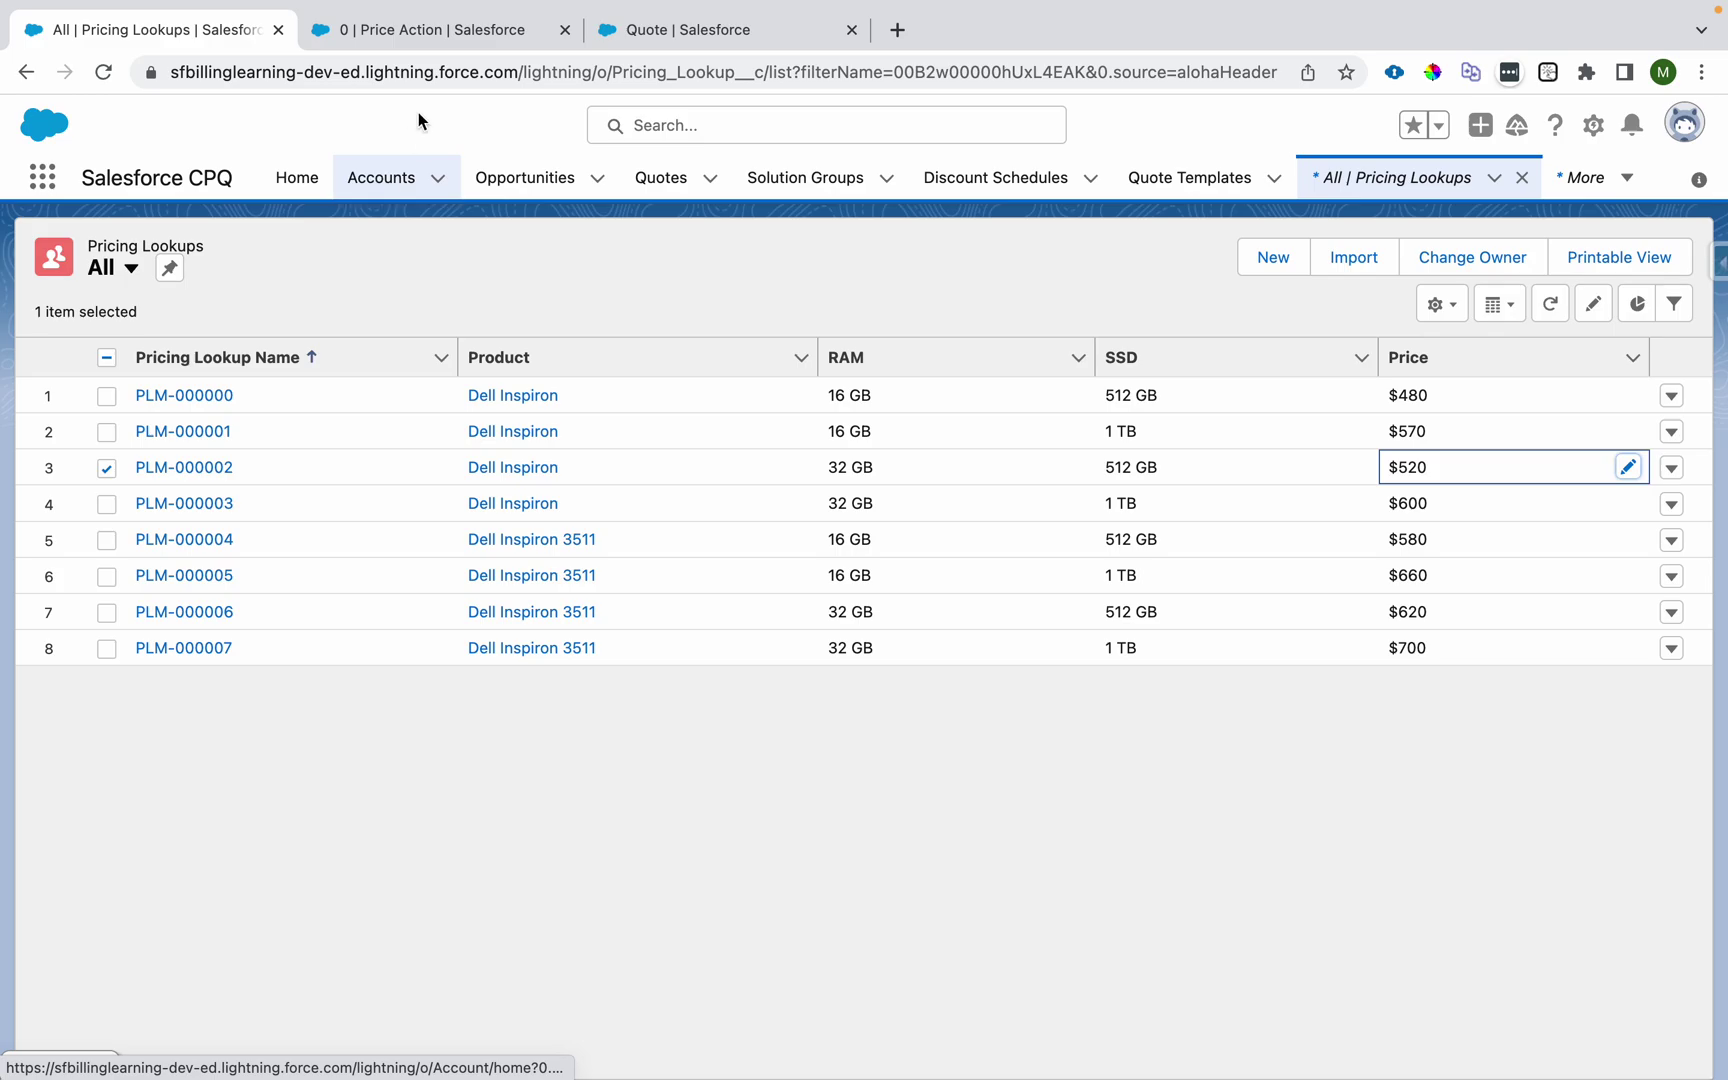
click(465, 31)
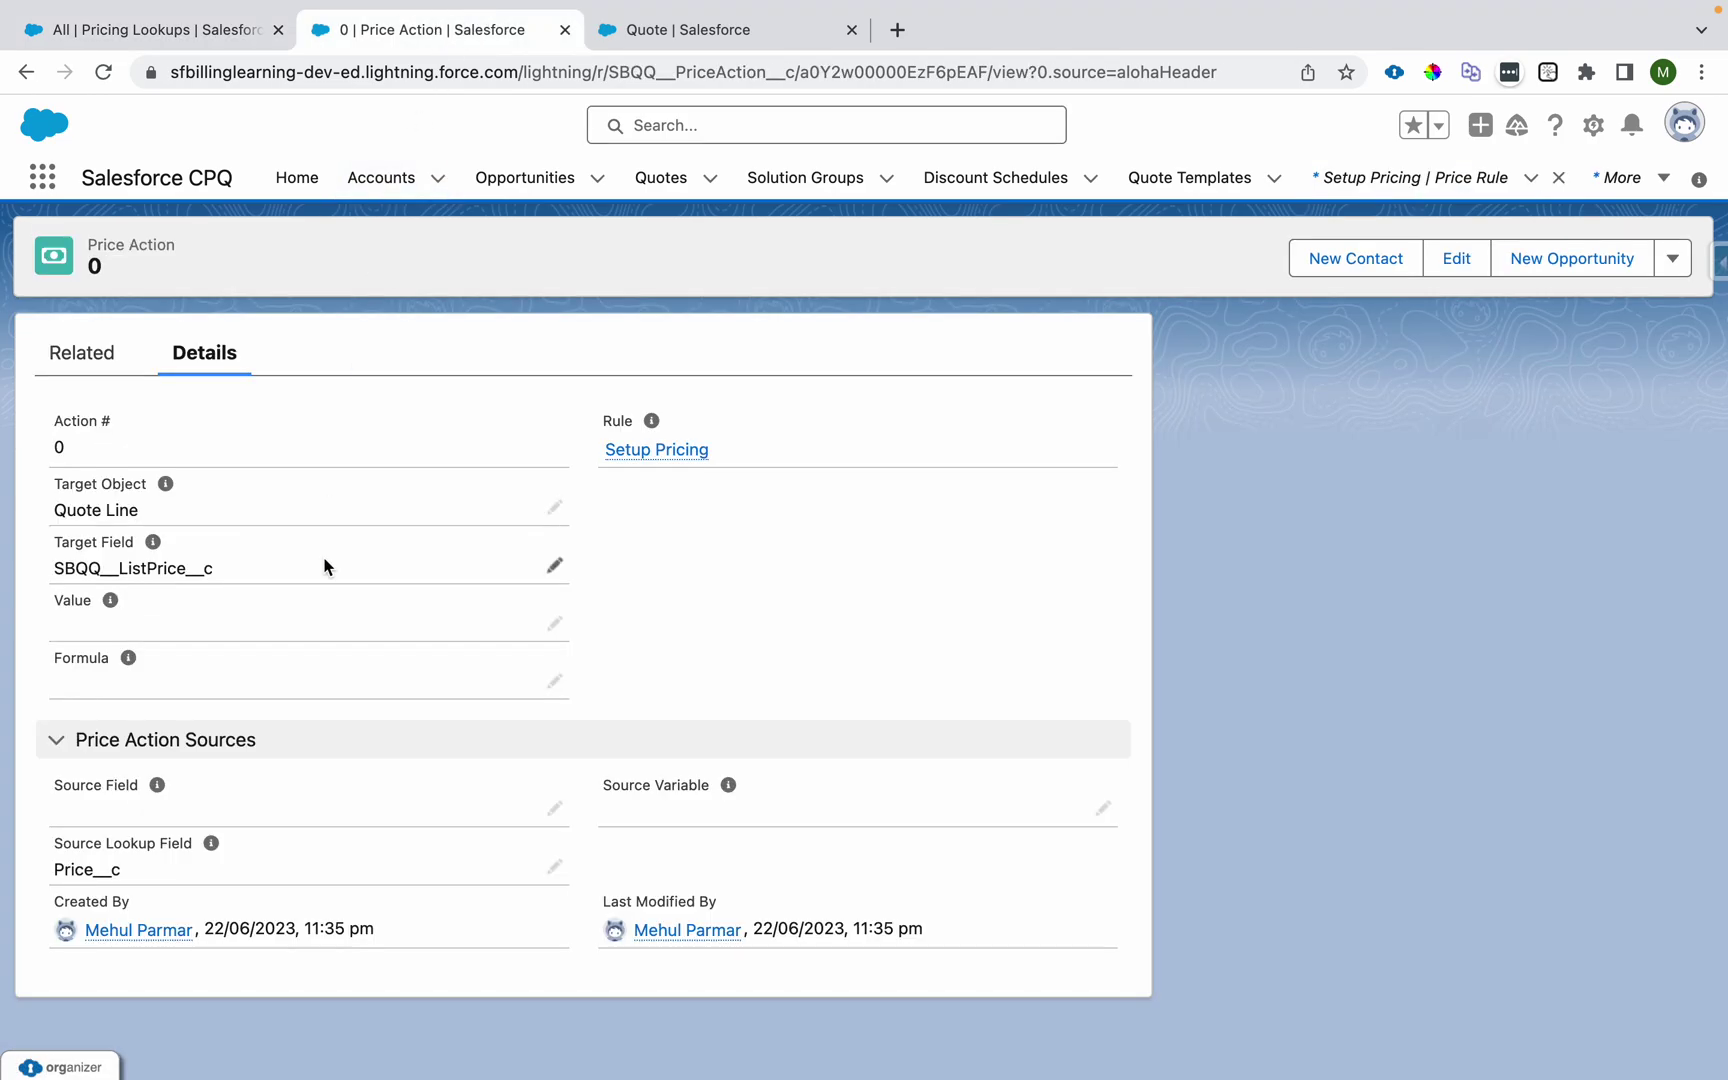
click(80, 355)
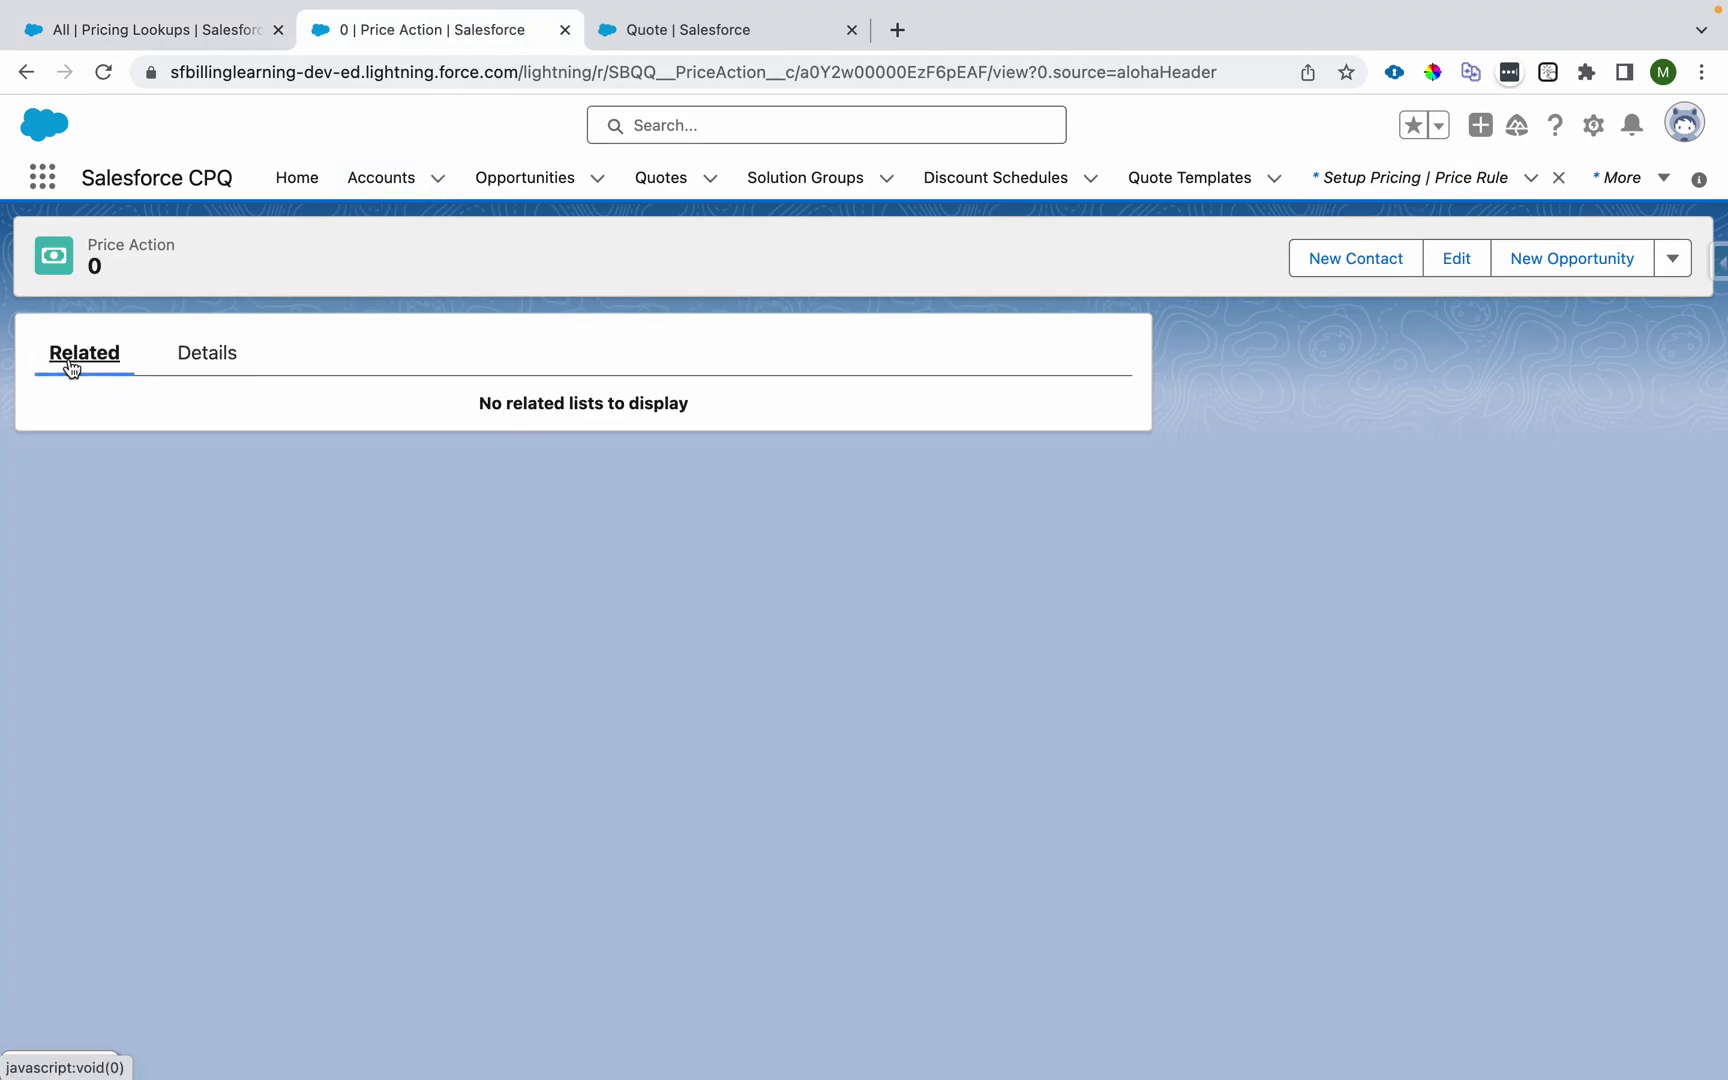
key(Right)
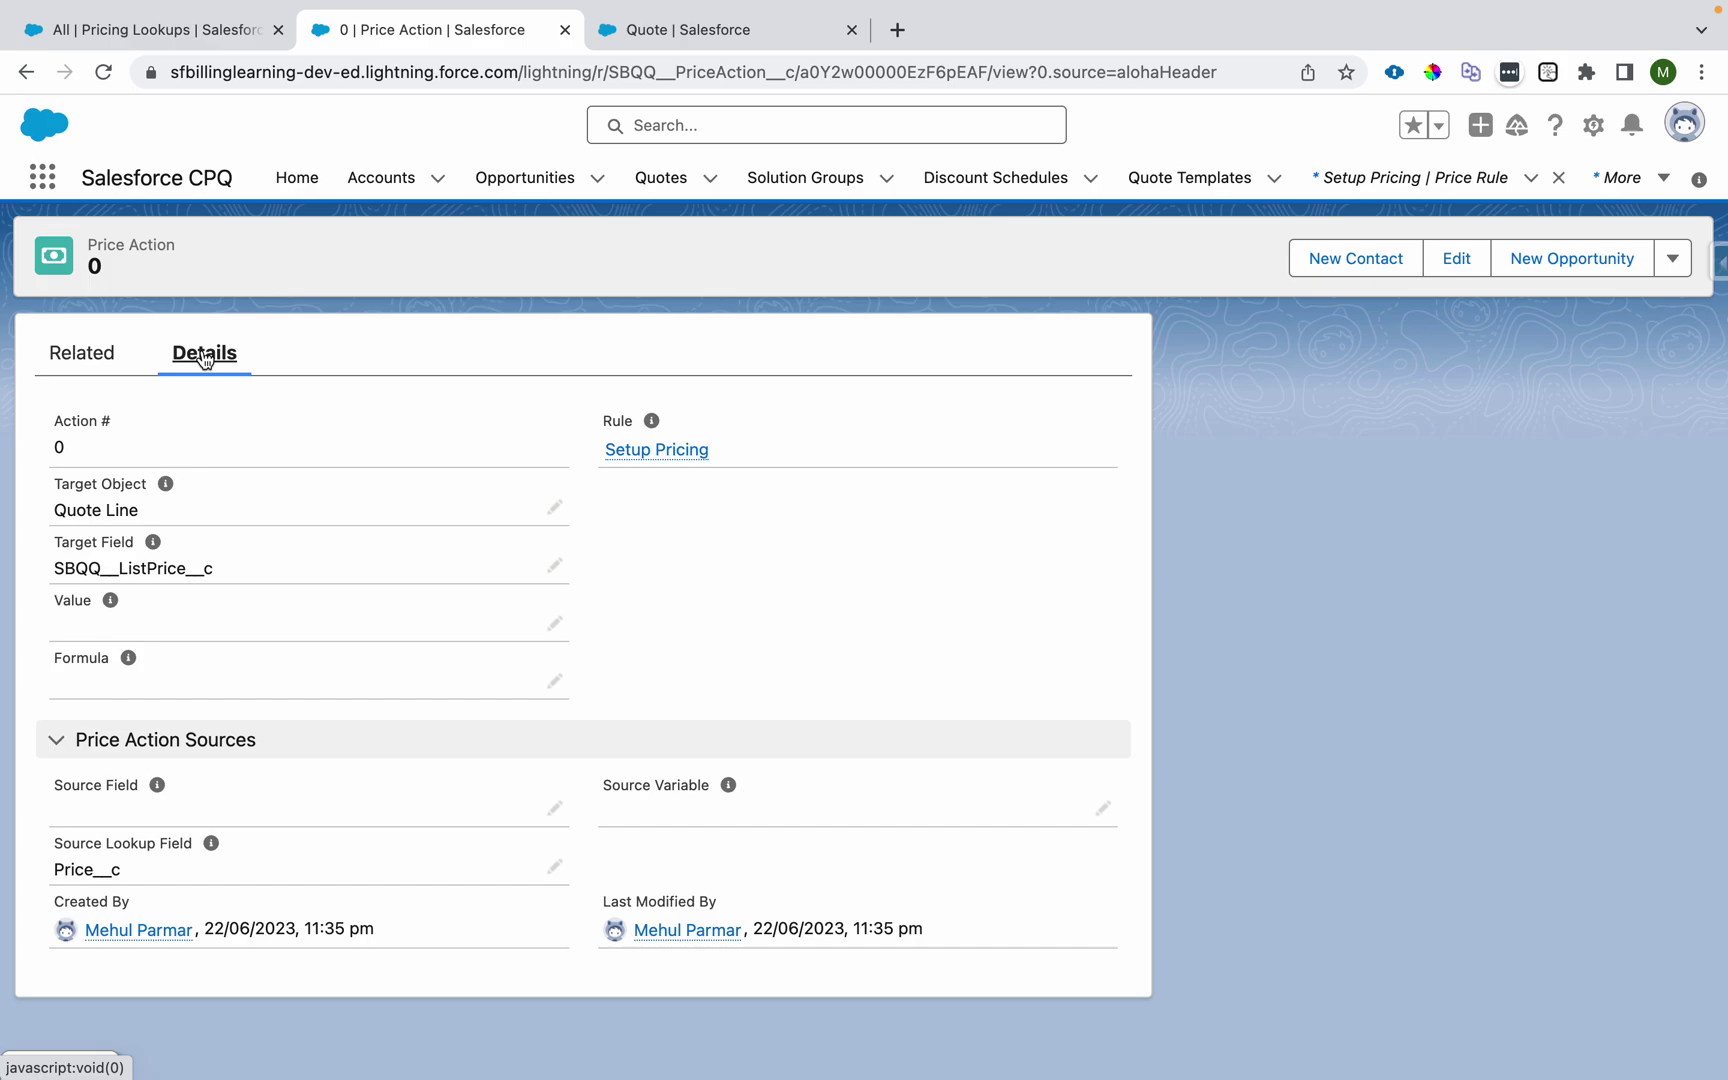
click(667, 452)
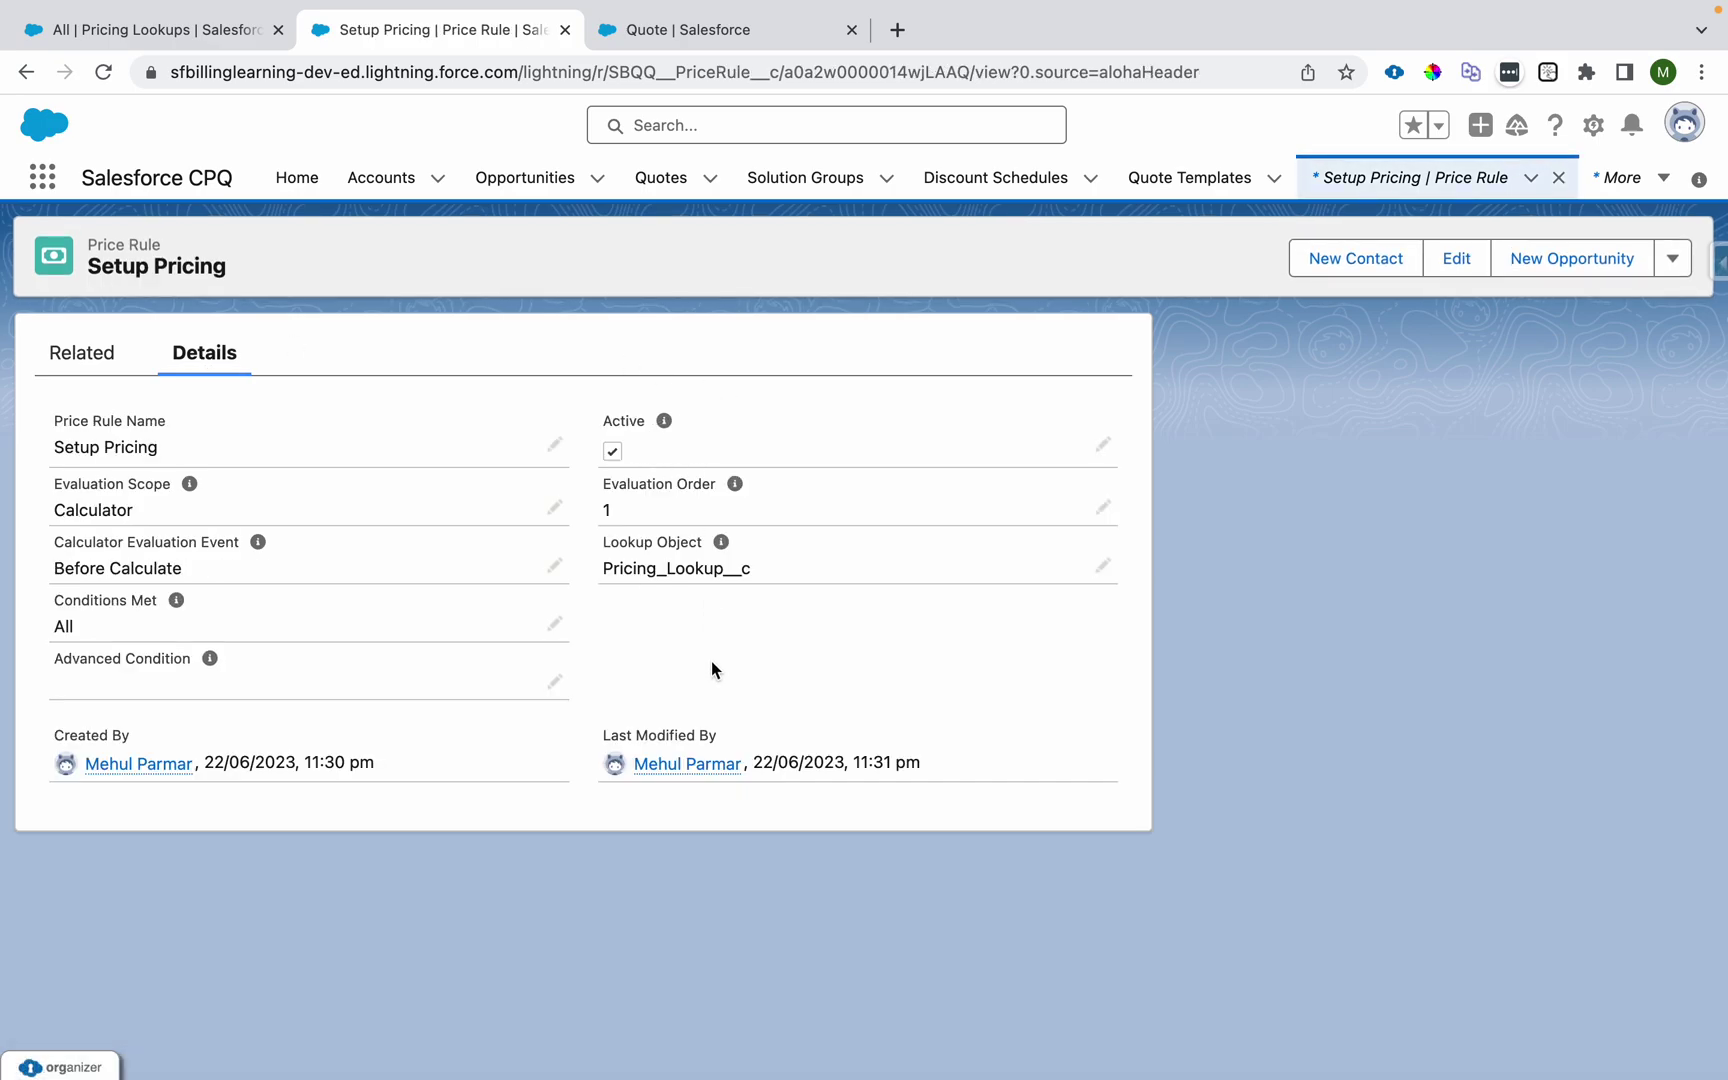